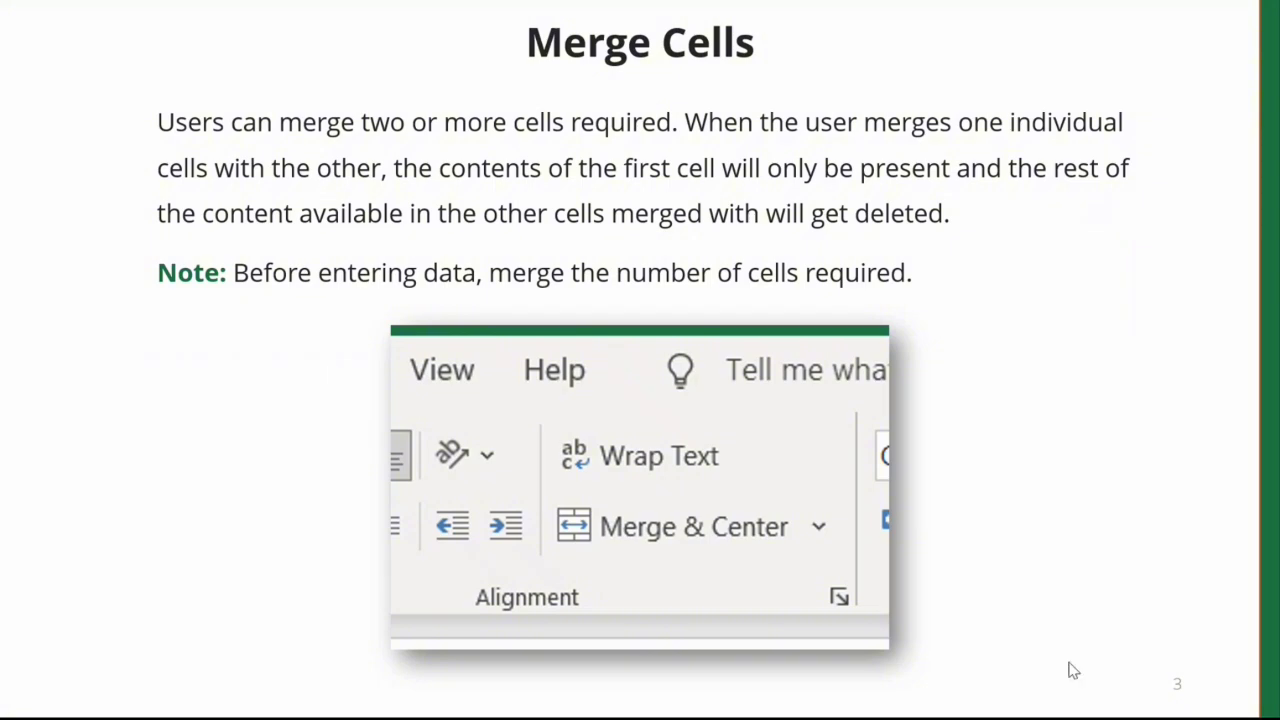
- Switch from the presentation to the Excel workbook and enter "Students Survey for Festival 2022" in row 3, column 8
{"action": "key", "text": "Escape"}
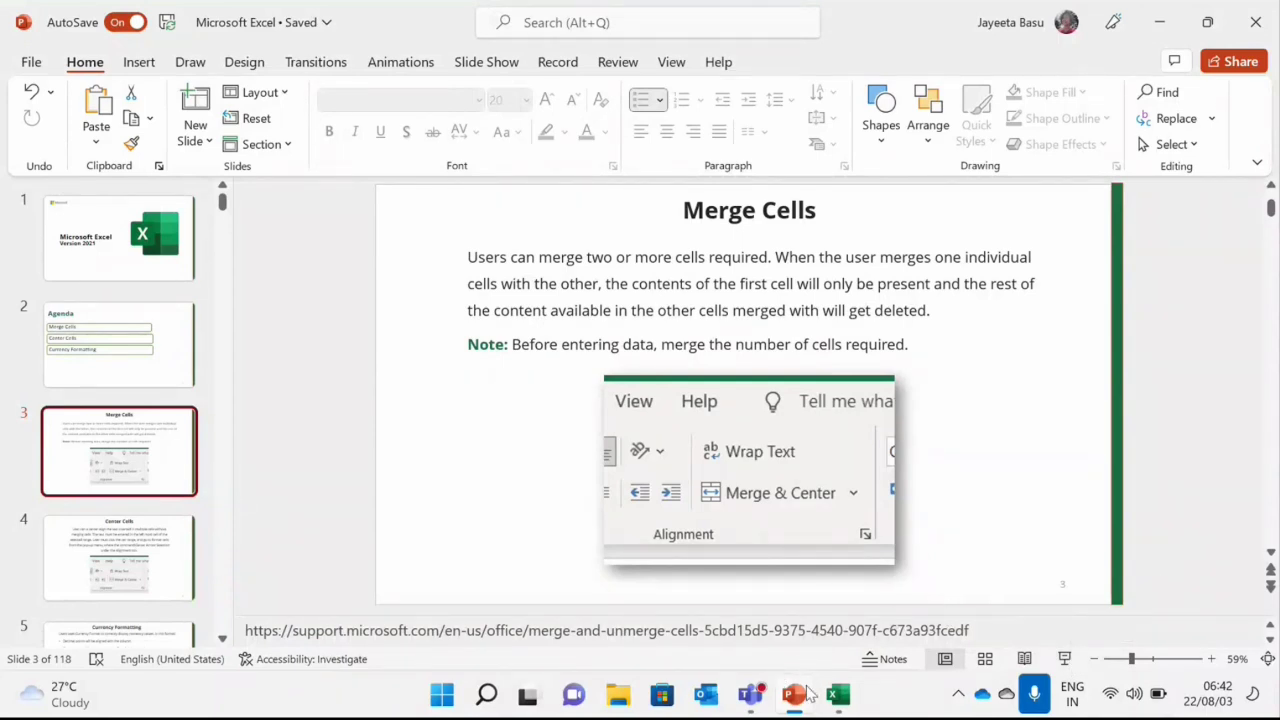
{"action": "left_click", "coordinate": [836, 700]}
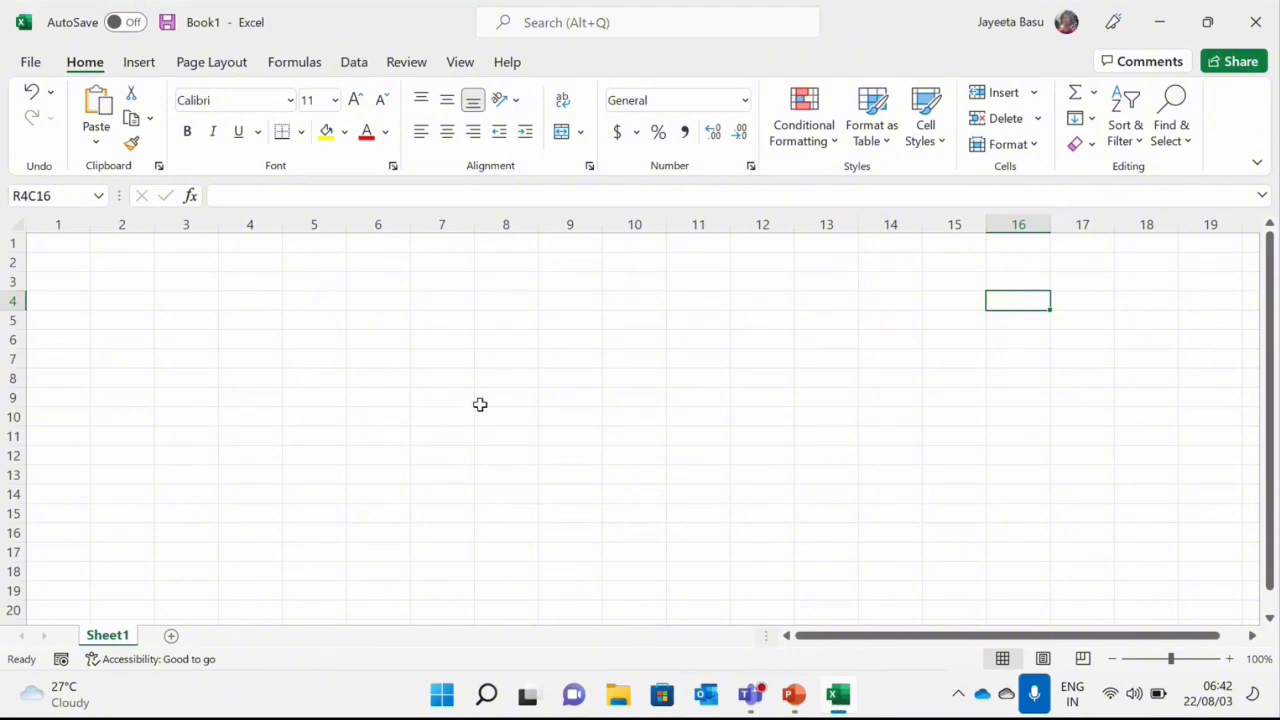
{"action": "left_click", "coordinate": [500, 278]}
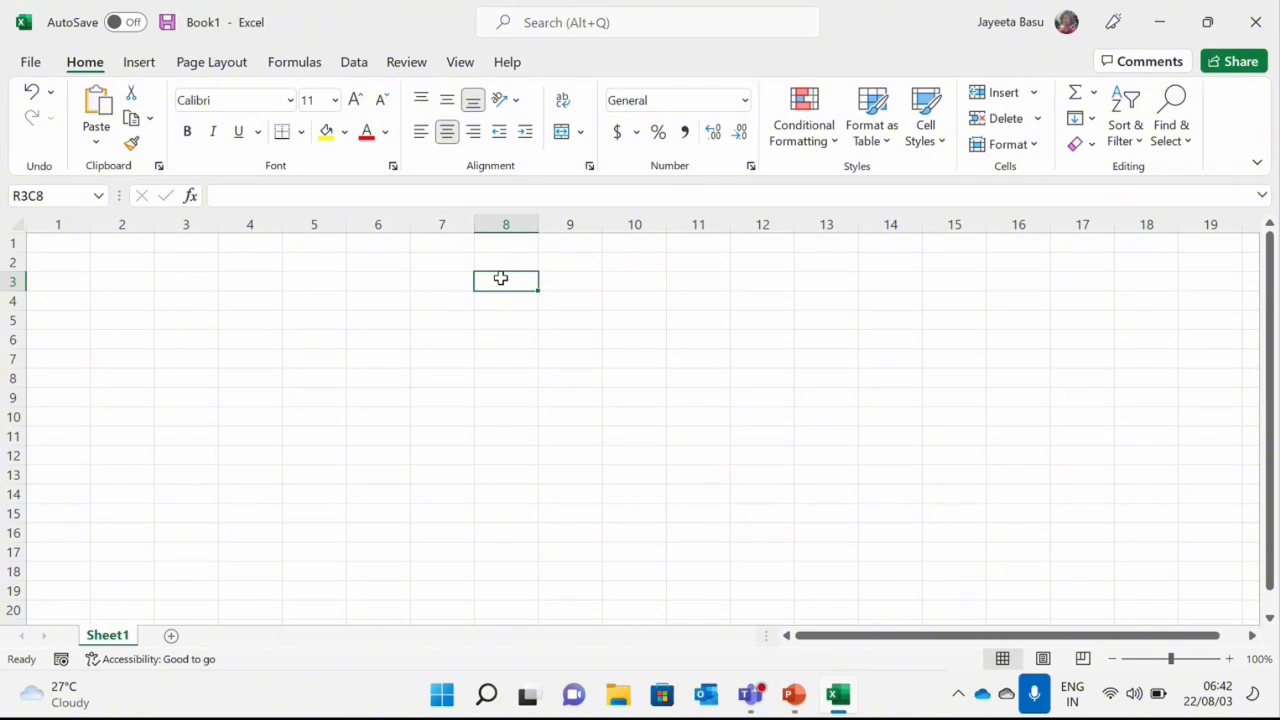
{"action": "type", "text": "St"}
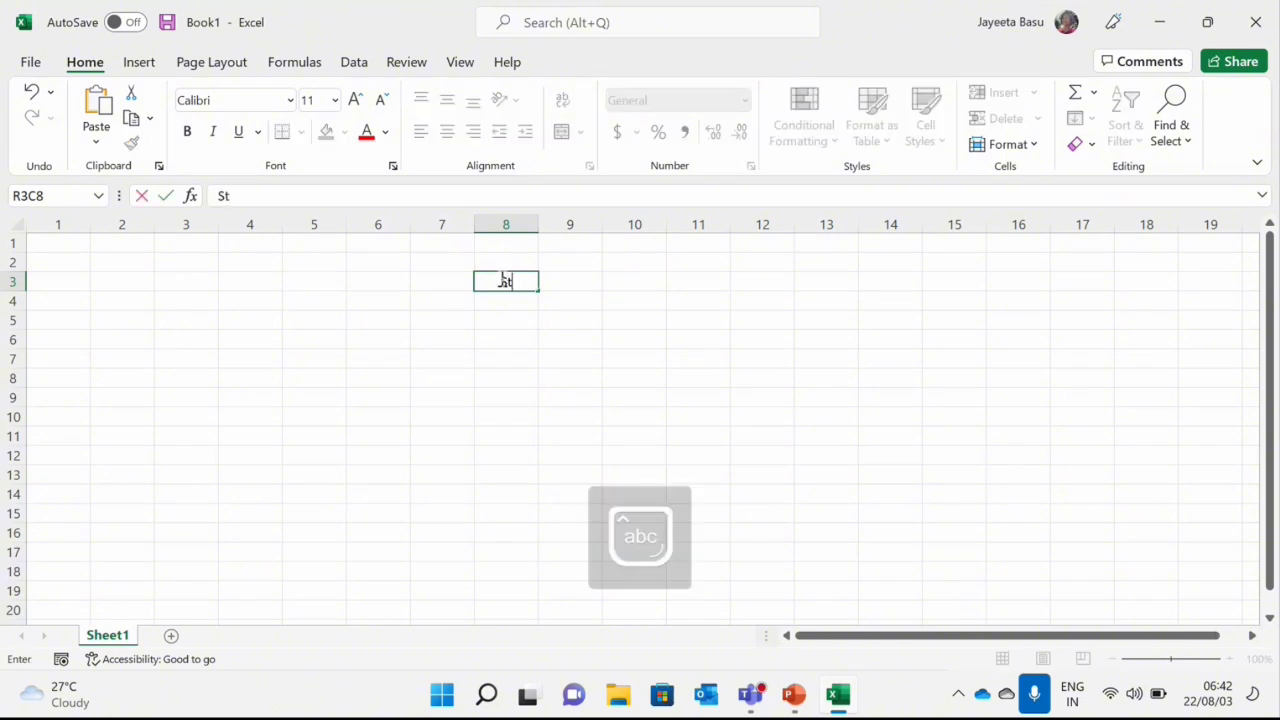
{"action": "type", "text": "udents Sur"}
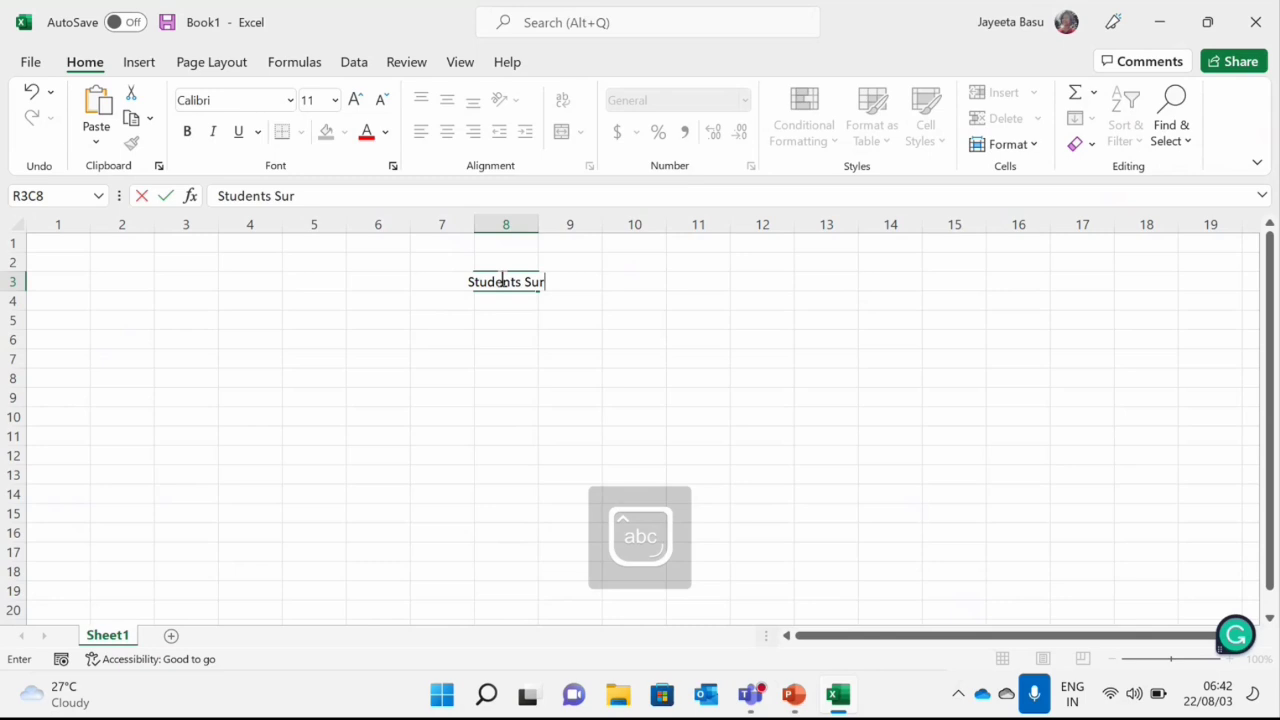
{"action": "type", "text": "vey fo"}
{"action": "type", "text": "r Fe"}
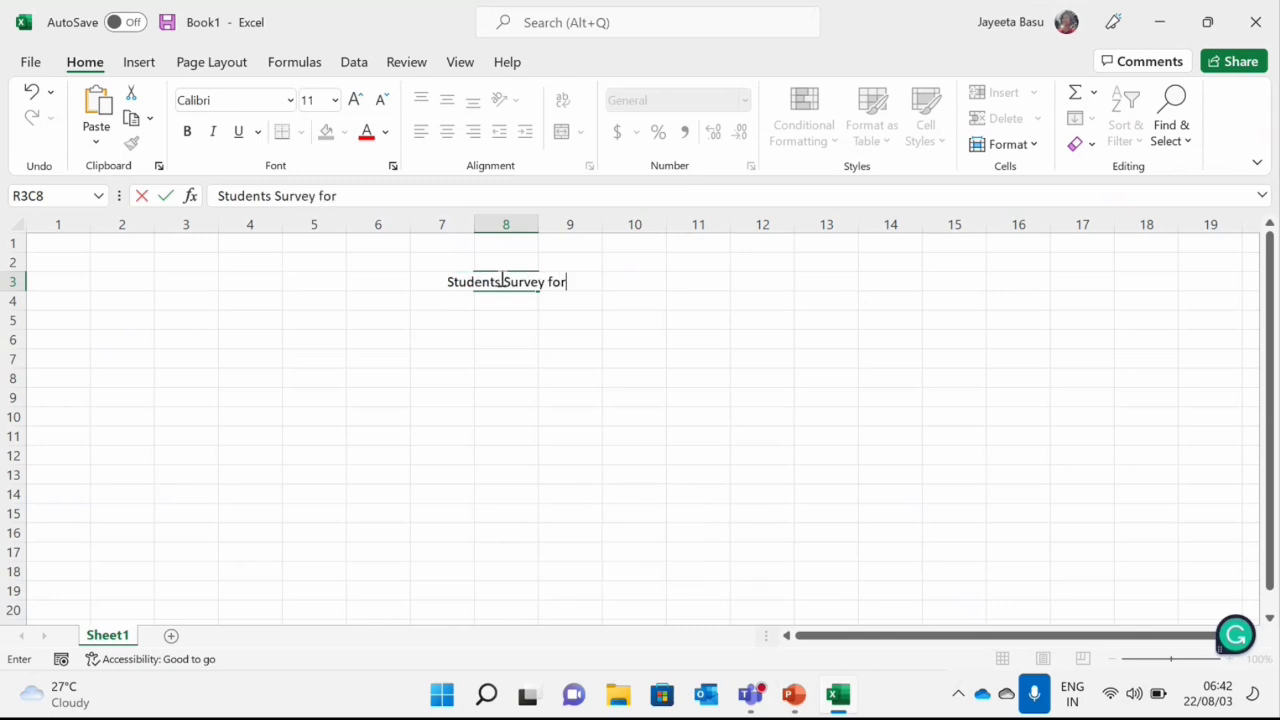
{"action": "type", "text": "s"}
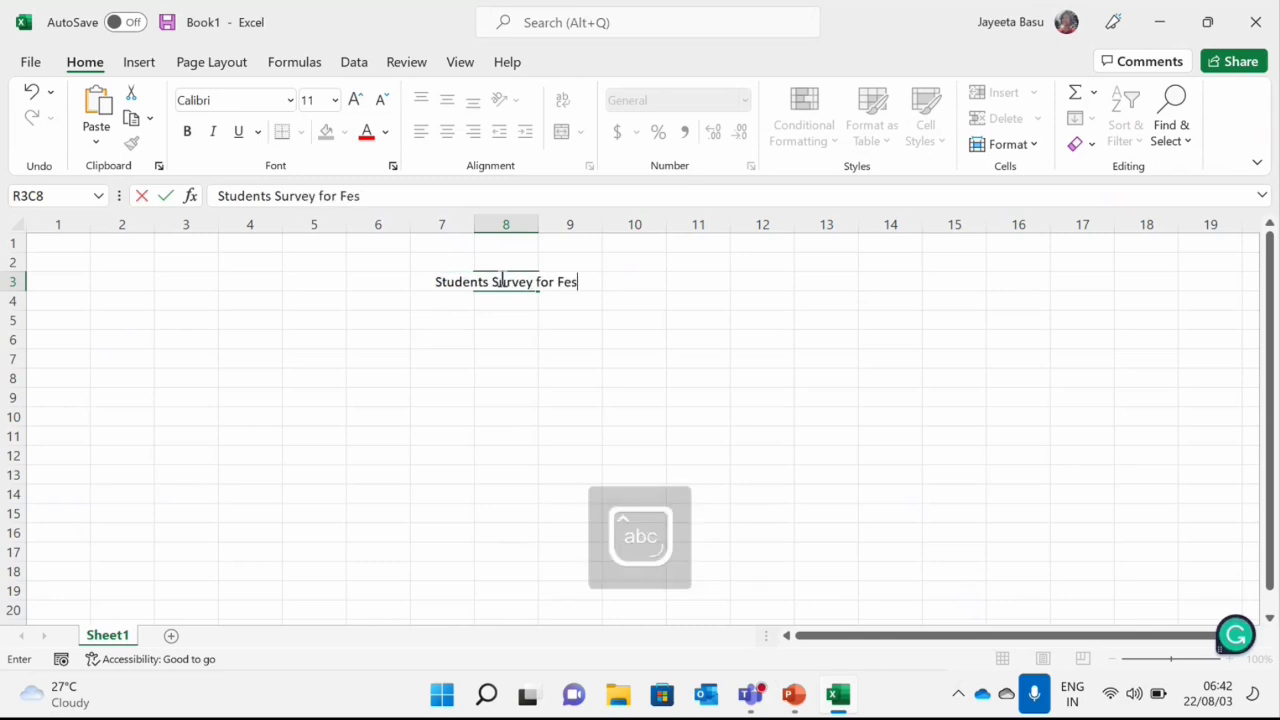
{"action": "type", "text": "tival 2022"}
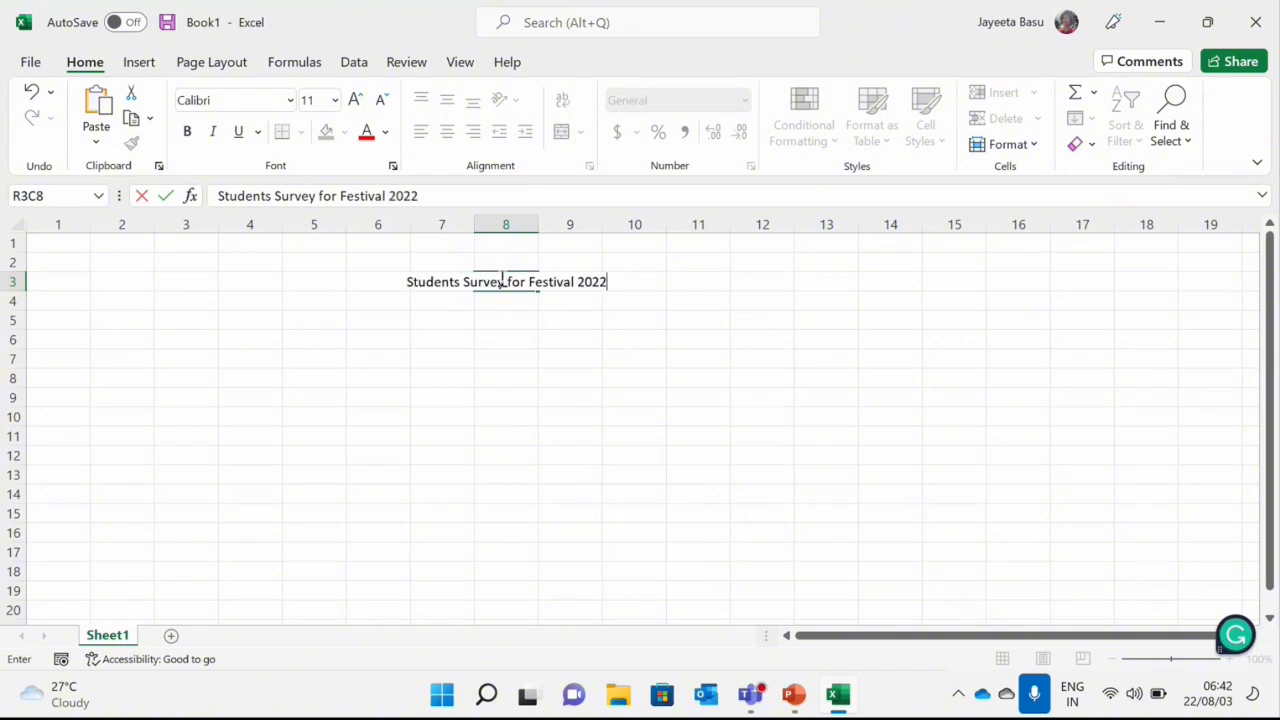
{"action": "left_click", "coordinate": [512, 400]}
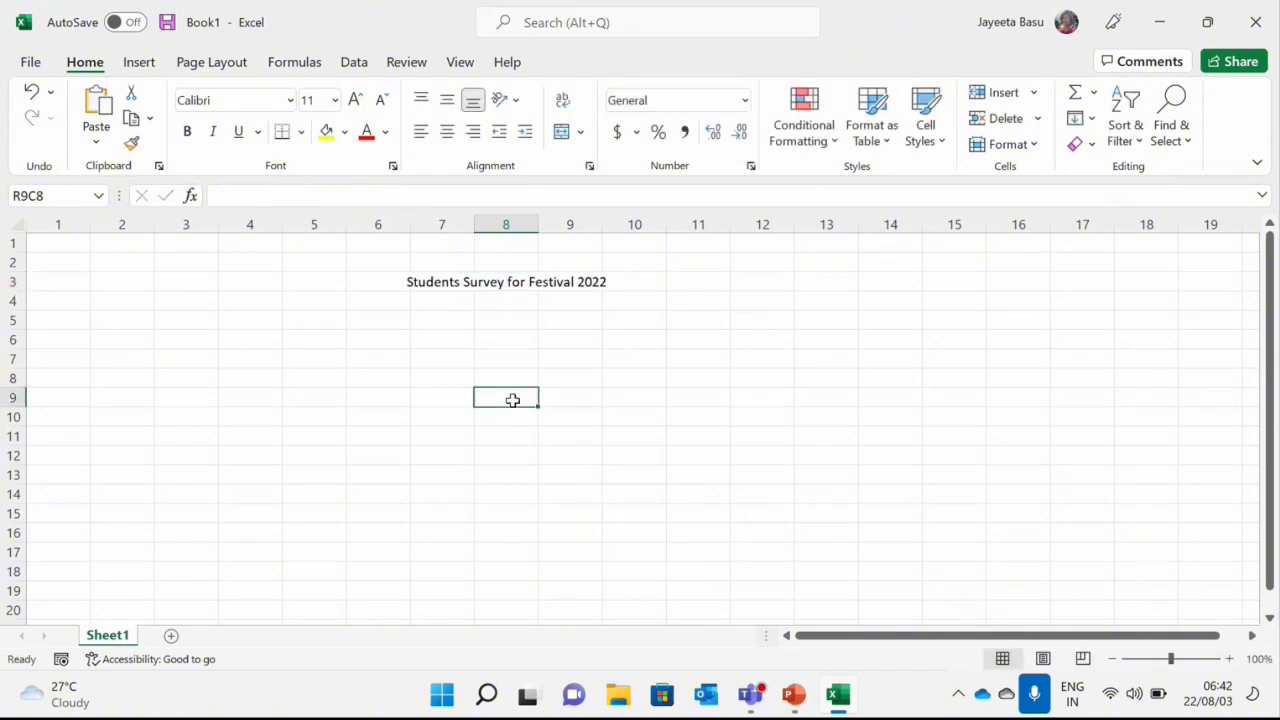
- Examine which row 3 cells the title text spreads over by selecting cells between columns 6 and 10
{"action": "left_click", "coordinate": [441, 280]}
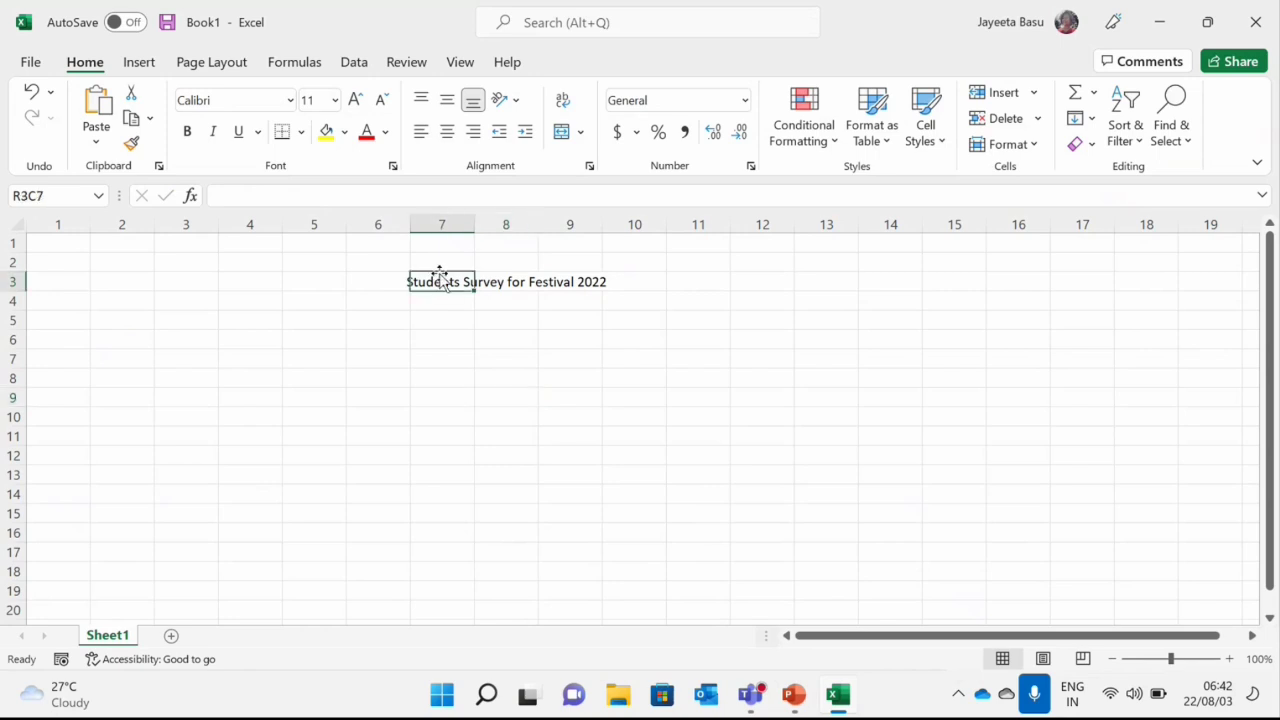
{"action": "left_click_drag", "start_coordinate": [441, 281], "coordinate": [556, 286]}
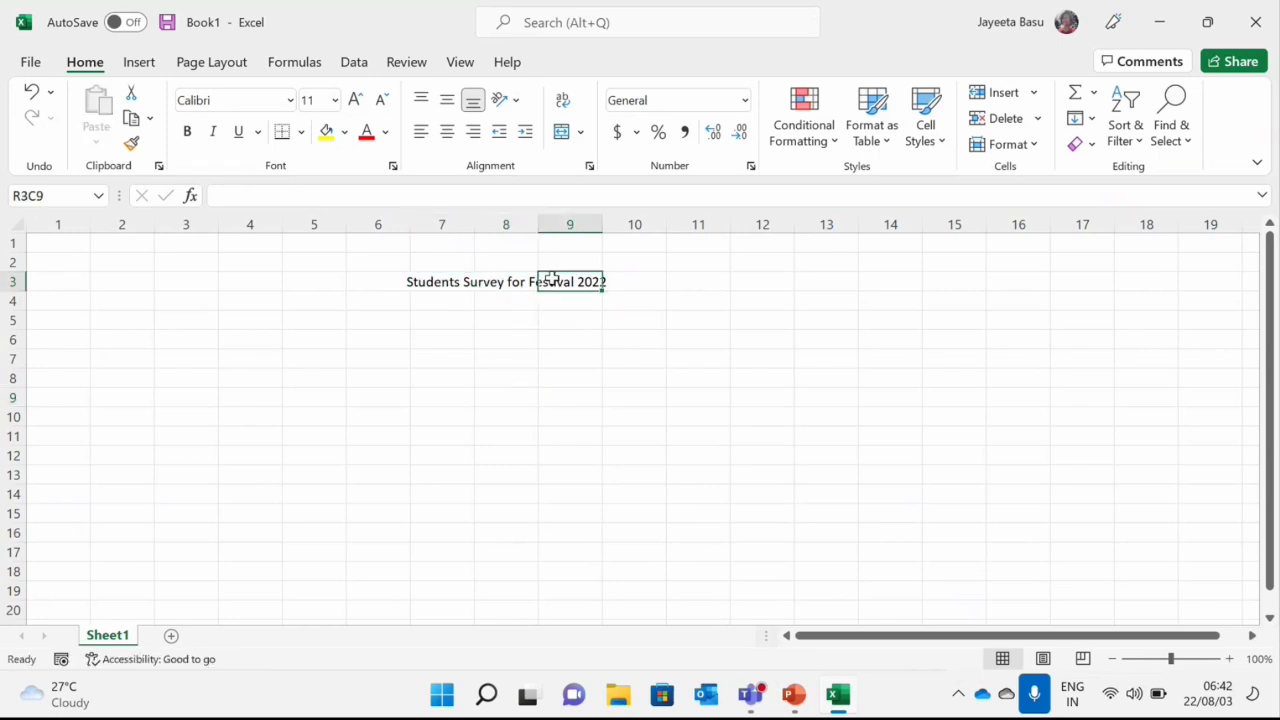
{"action": "double_click", "coordinate": [450, 283]}
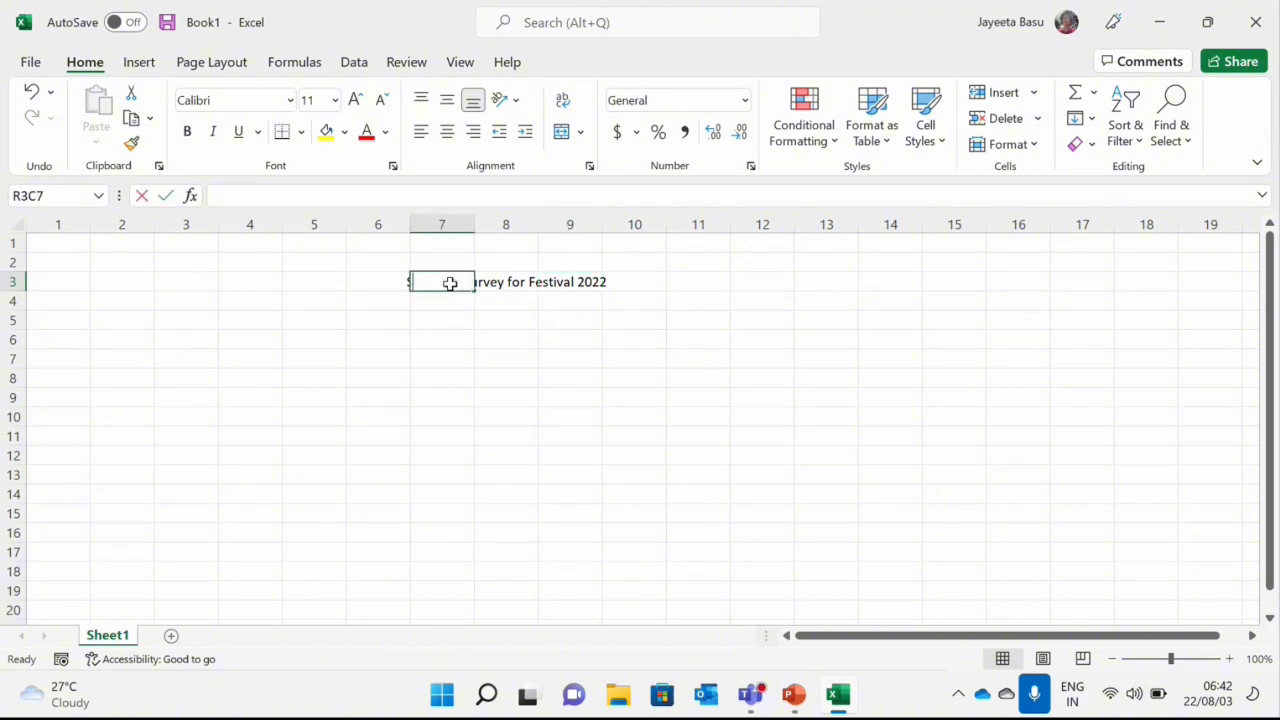
{"action": "left_click", "coordinate": [509, 327]}
{"action": "left_click", "coordinate": [404, 281]}
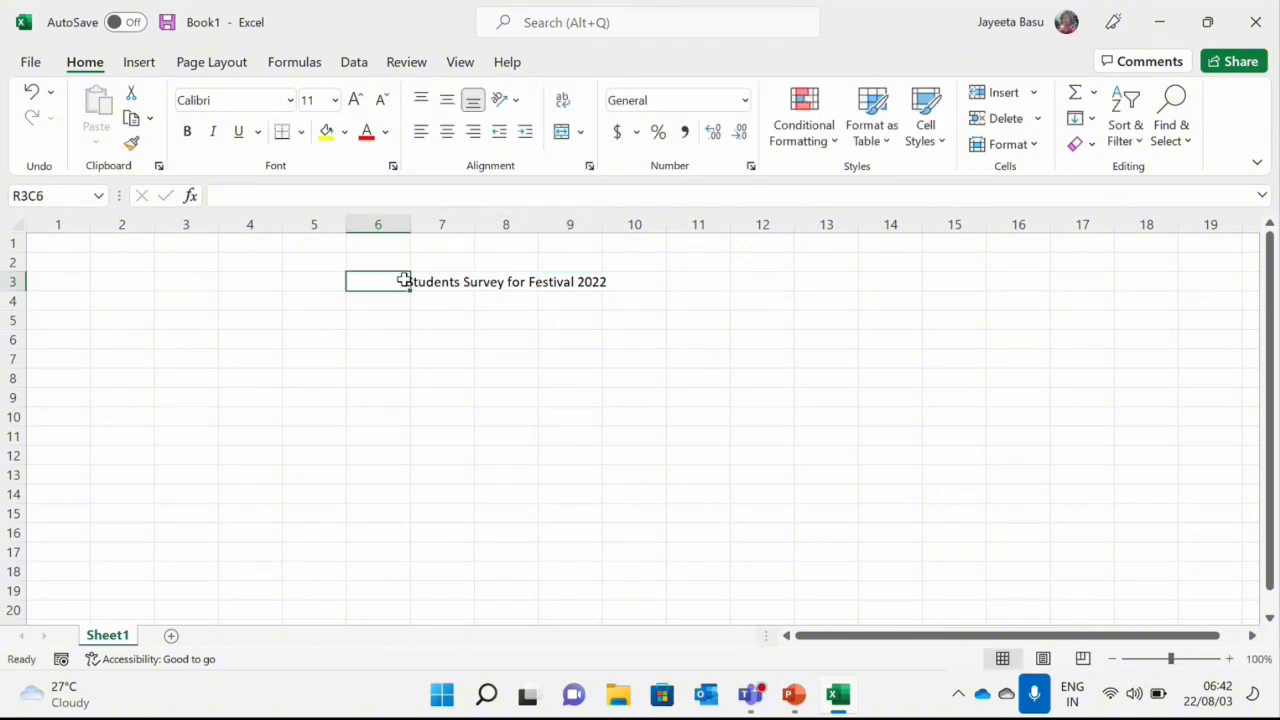
{"action": "left_click", "coordinate": [417, 281]}
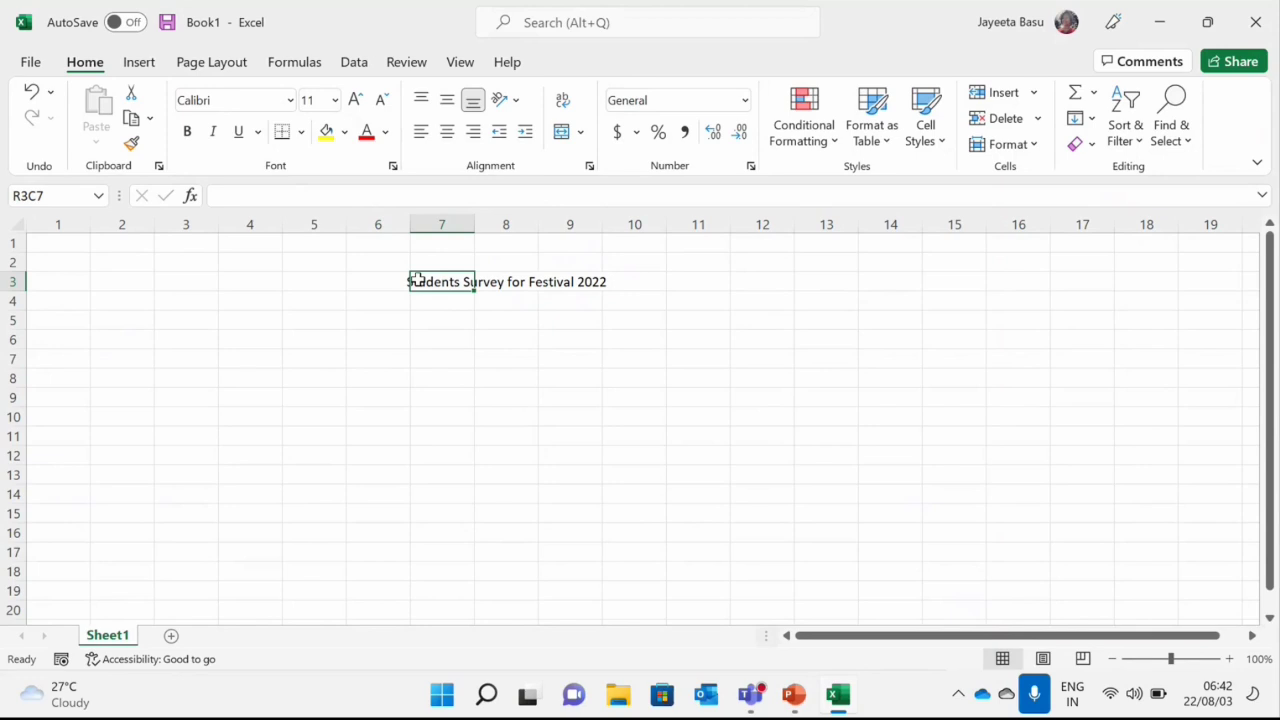
{"action": "left_click_drag", "start_coordinate": [417, 281], "coordinate": [622, 280]}
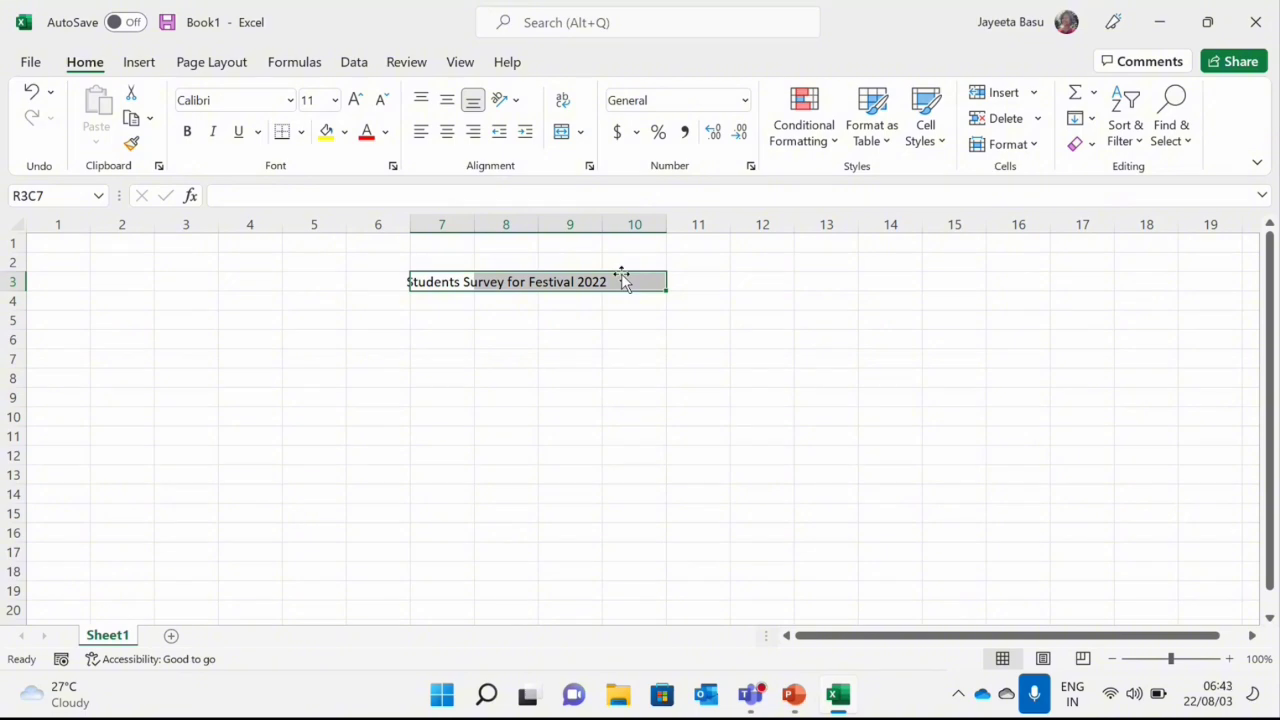
- Try widening column 7 to accommodate the title text and undo the width change
{"action": "left_click", "coordinate": [503, 400]}
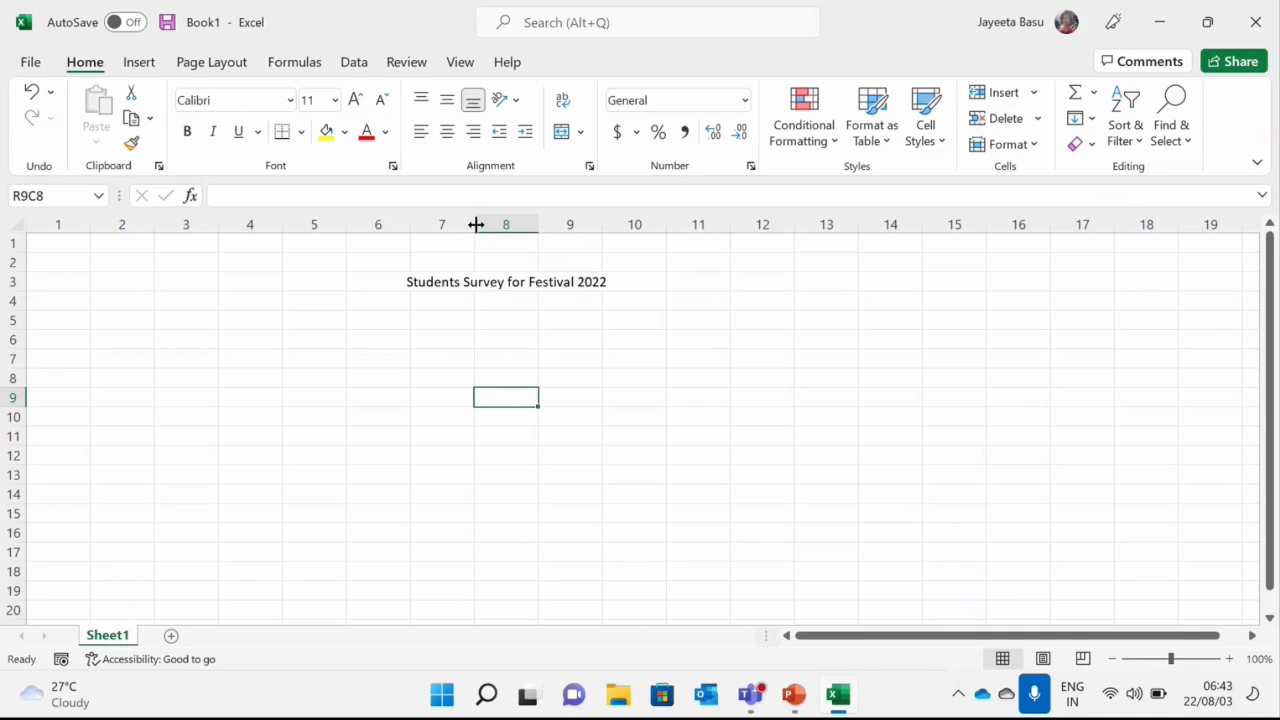
{"action": "left_click_drag", "start_coordinate": [476, 224], "coordinate": [625, 218]}
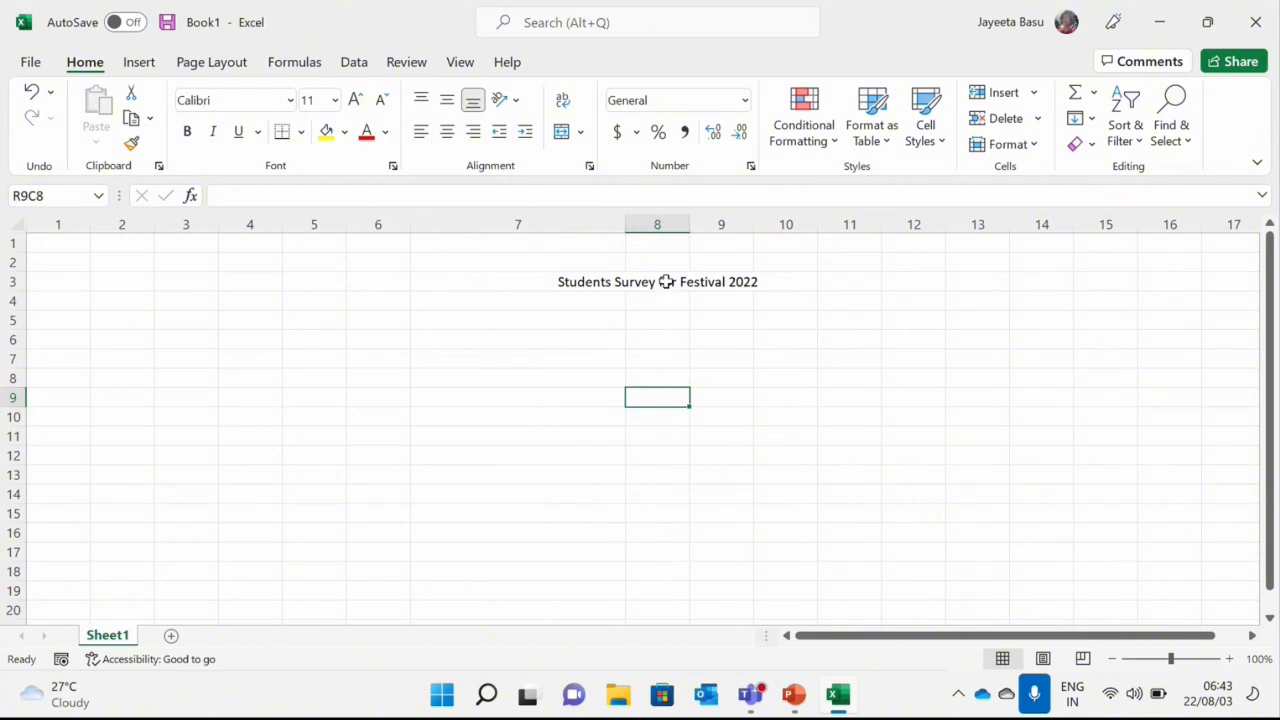
{"action": "key", "text": "ctrl+z"}
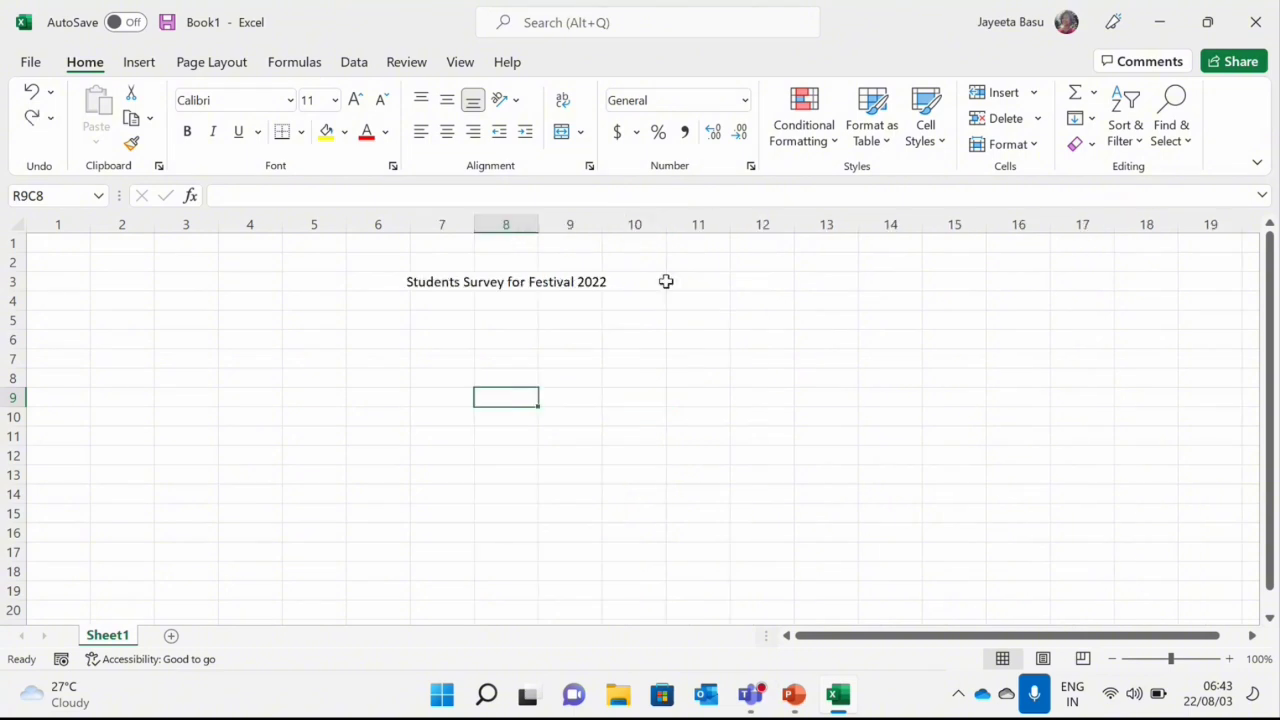
- Try merging the row 3 title cells across columns 7 to 9 with Merge Cells, and undo the merge
{"action": "left_click", "coordinate": [550, 291]}
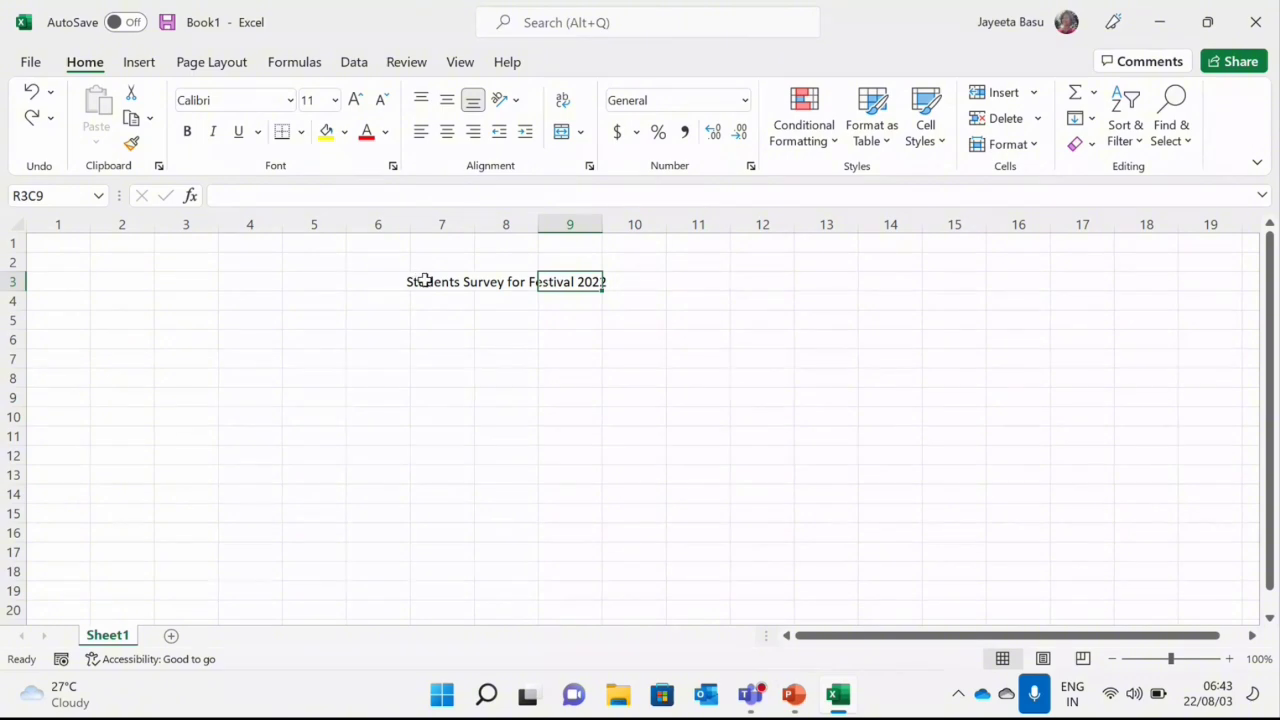
{"action": "left_click", "coordinate": [425, 281]}
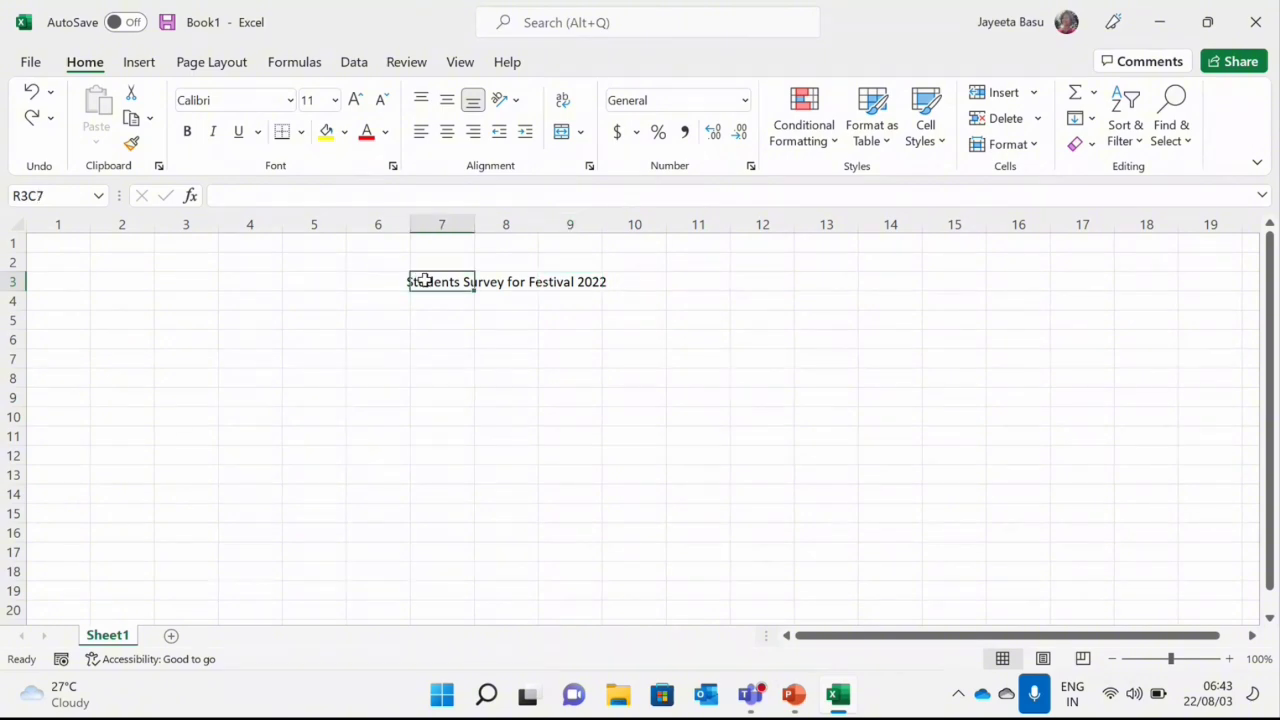
{"action": "left_click", "coordinate": [580, 132]}
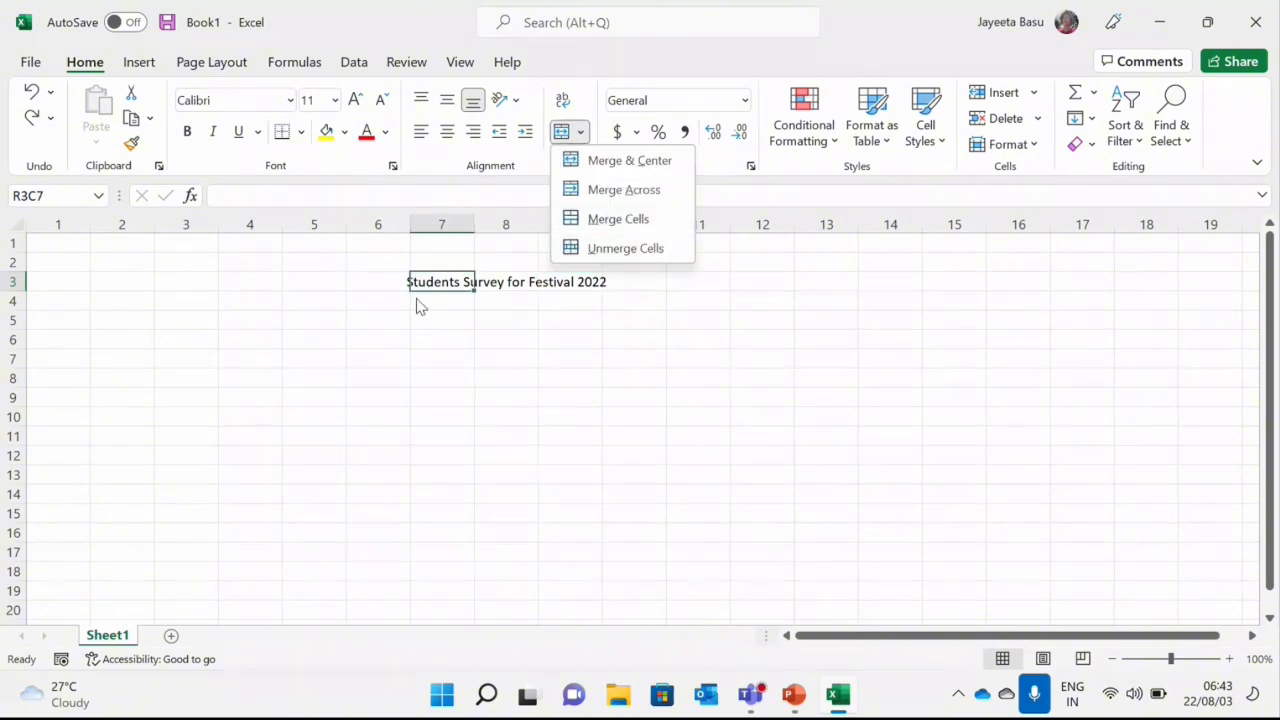
{"action": "key", "text": "Escape"}
{"action": "left_click_drag", "start_coordinate": [437, 284], "coordinate": [586, 280]}
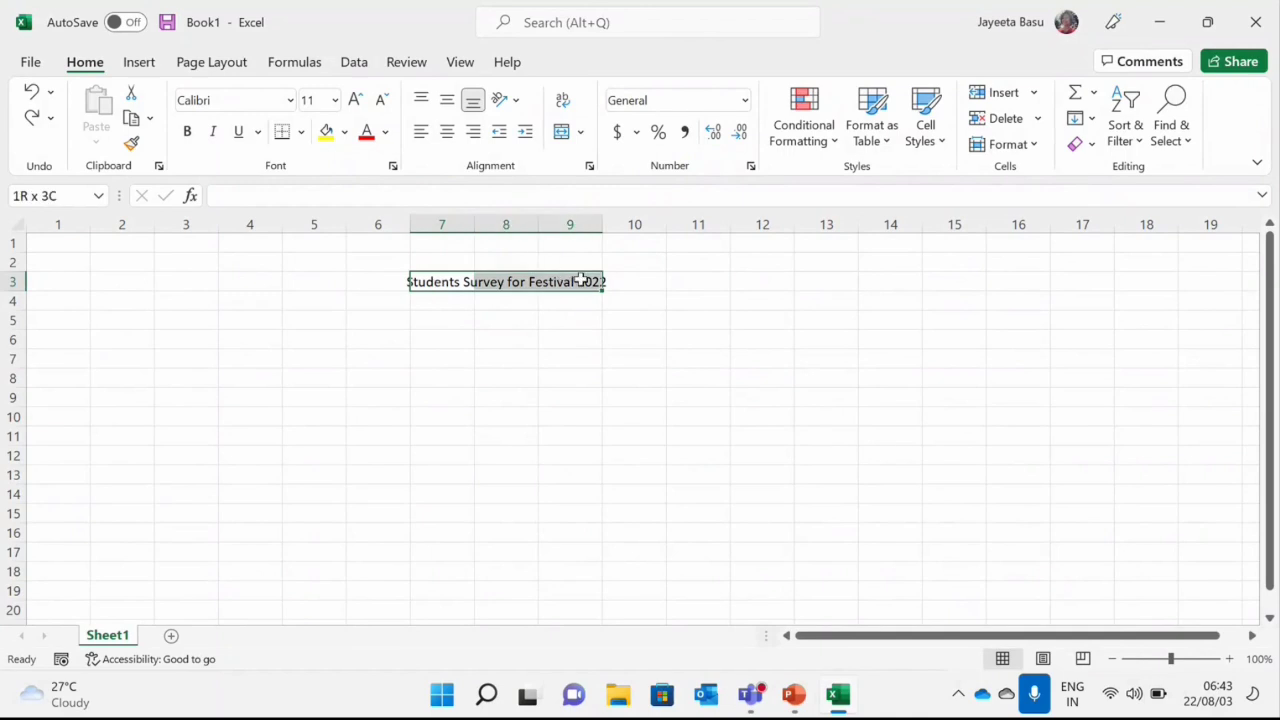
{"action": "left_click", "coordinate": [580, 136]}
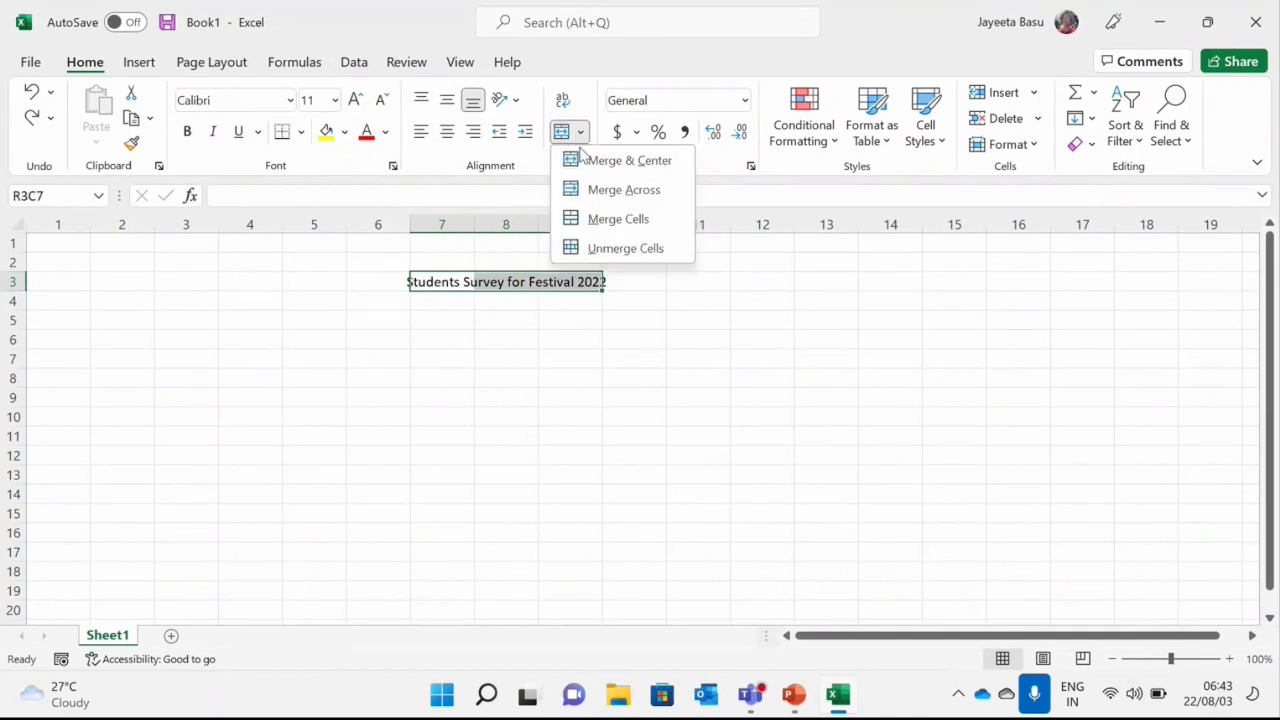
{"action": "left_click", "coordinate": [591, 218]}
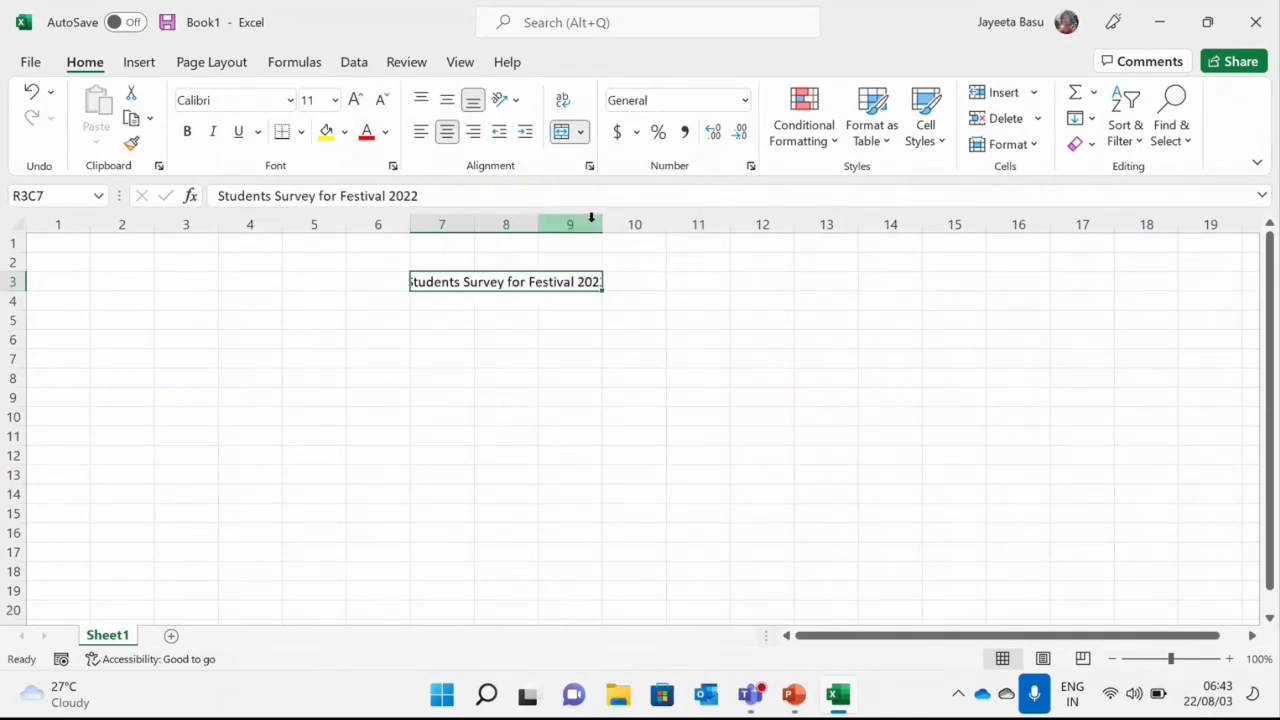
{"action": "left_click", "coordinate": [607, 353]}
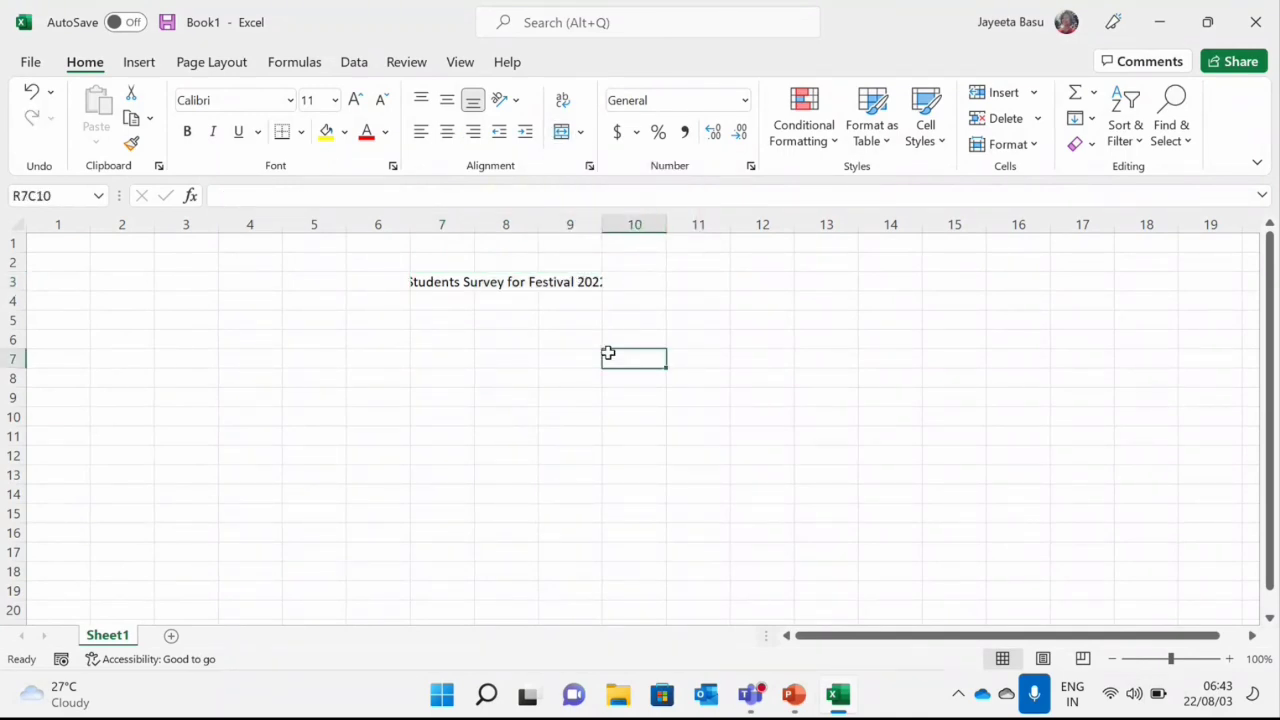
{"action": "left_click", "coordinate": [491, 292]}
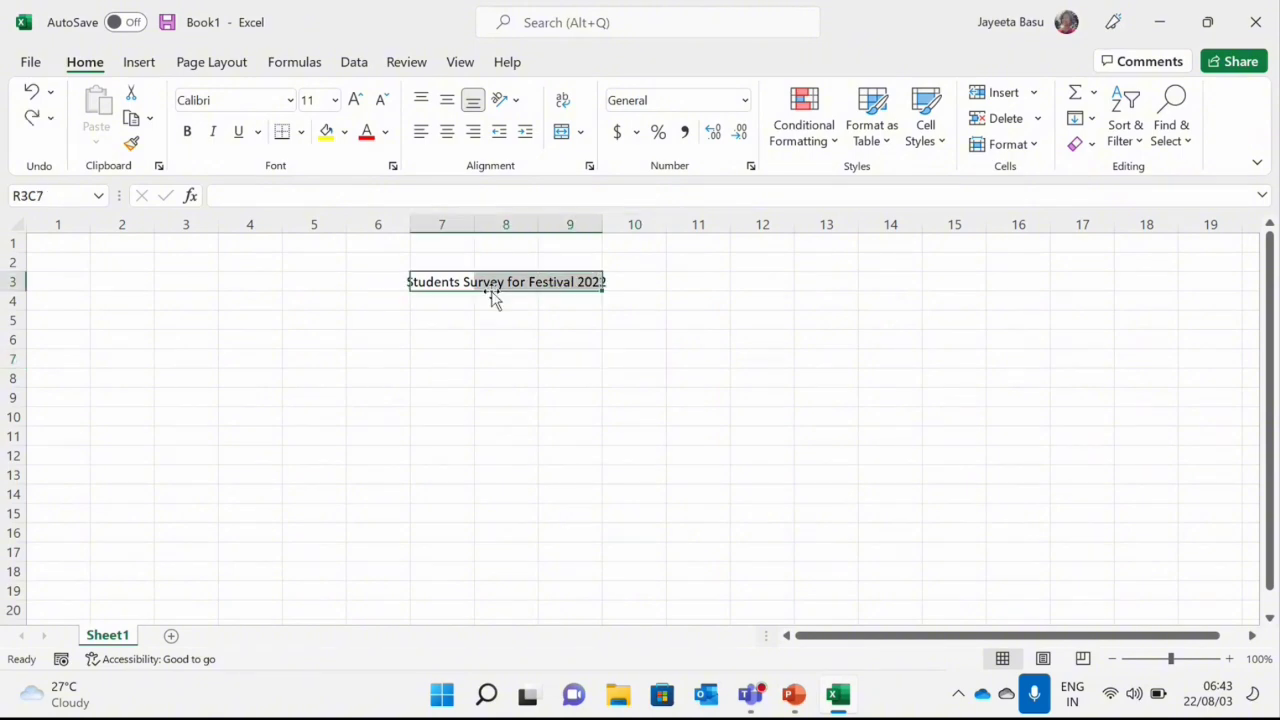
{"action": "left_click", "coordinate": [482, 357]}
- Merge the row 3 title cells across columns 7 to 10 using Merge Cells
{"action": "left_click", "coordinate": [441, 298]}
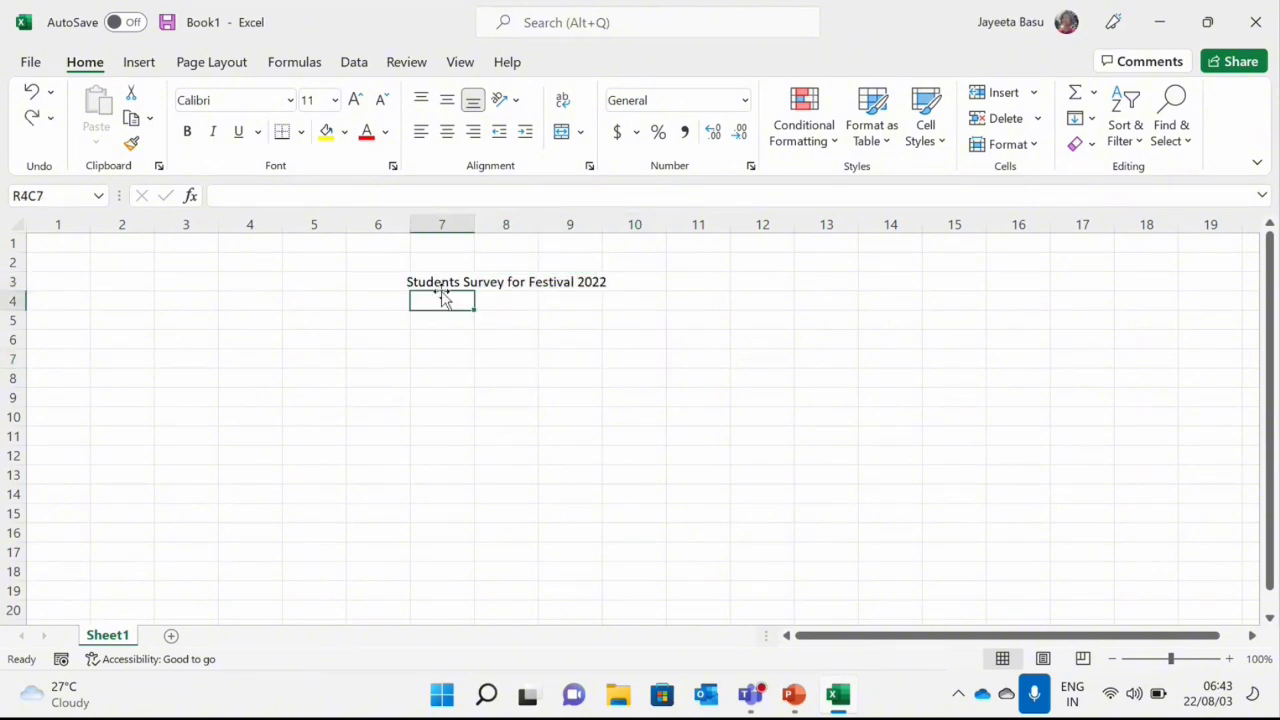
{"action": "left_click", "coordinate": [441, 288]}
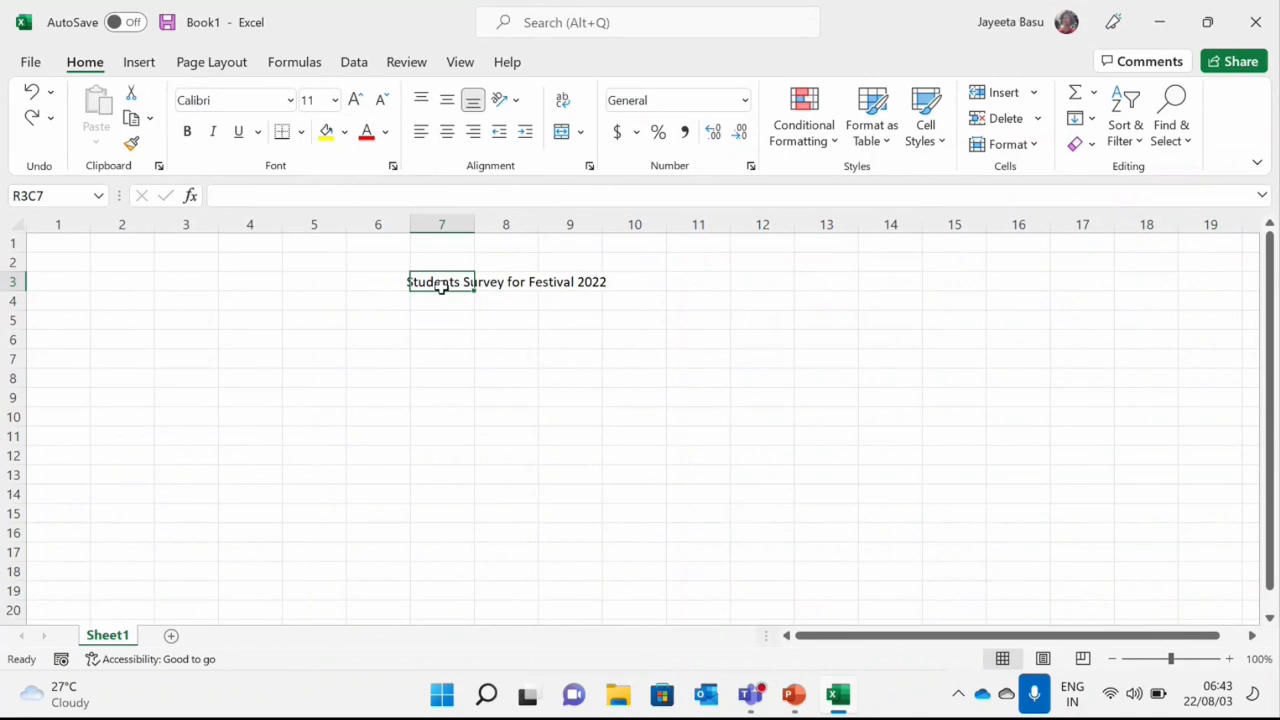
{"action": "left_click_drag", "start_coordinate": [441, 287], "coordinate": [613, 280]}
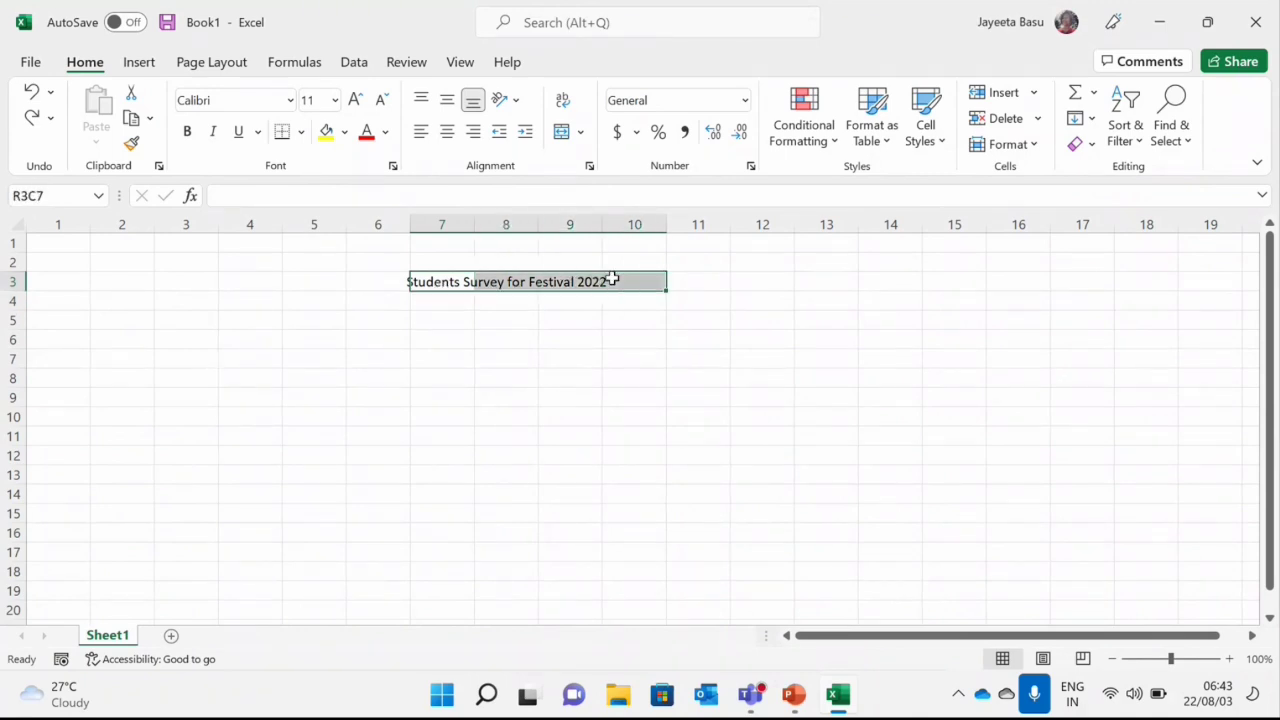
{"action": "left_click", "coordinate": [580, 136]}
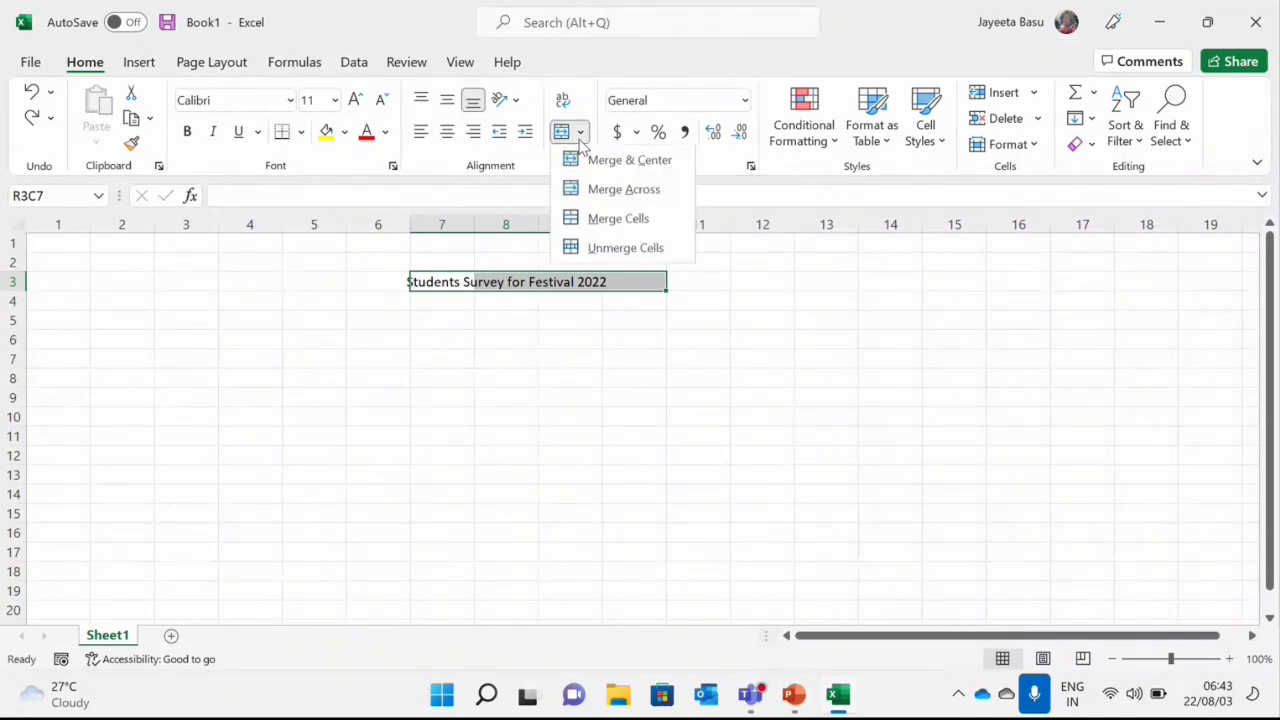
{"action": "left_click", "coordinate": [579, 219]}
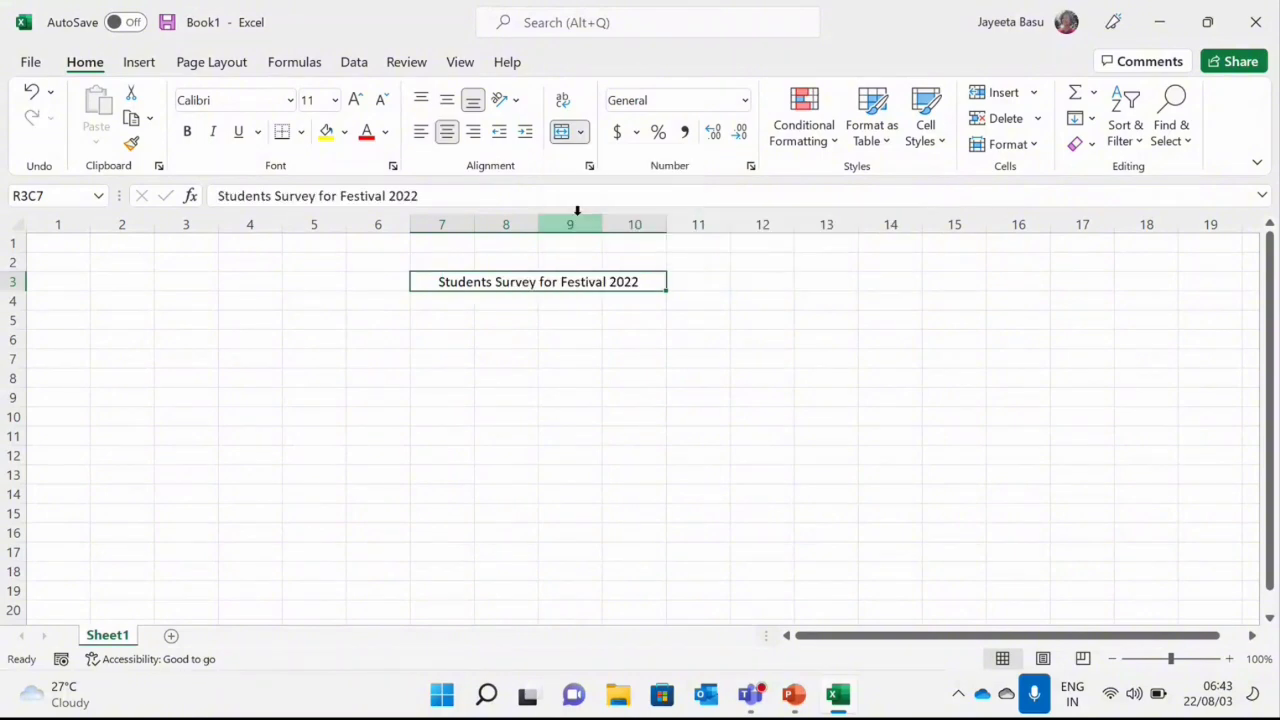
{"action": "left_click", "coordinate": [645, 380]}
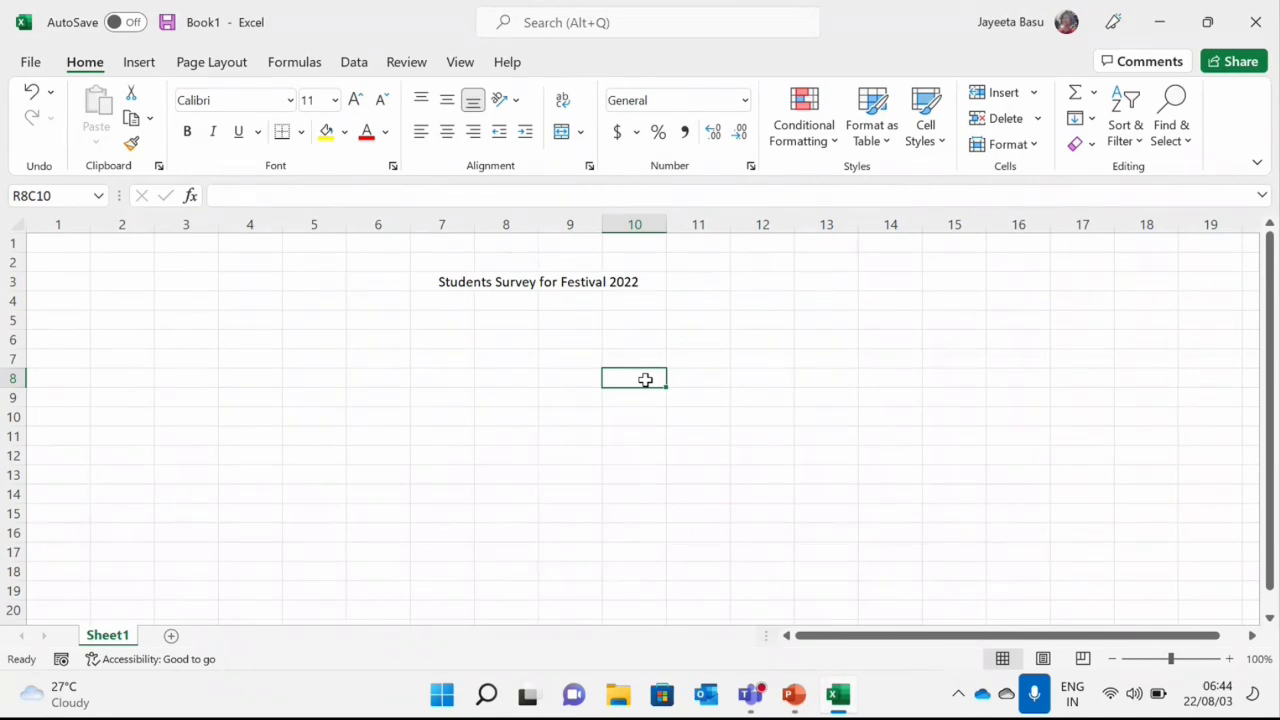
- Undo the merge of the row 3 title cells and clear the selection
{"action": "key", "text": "ctrl+z"}
{"action": "key", "text": "ctrl+z"}
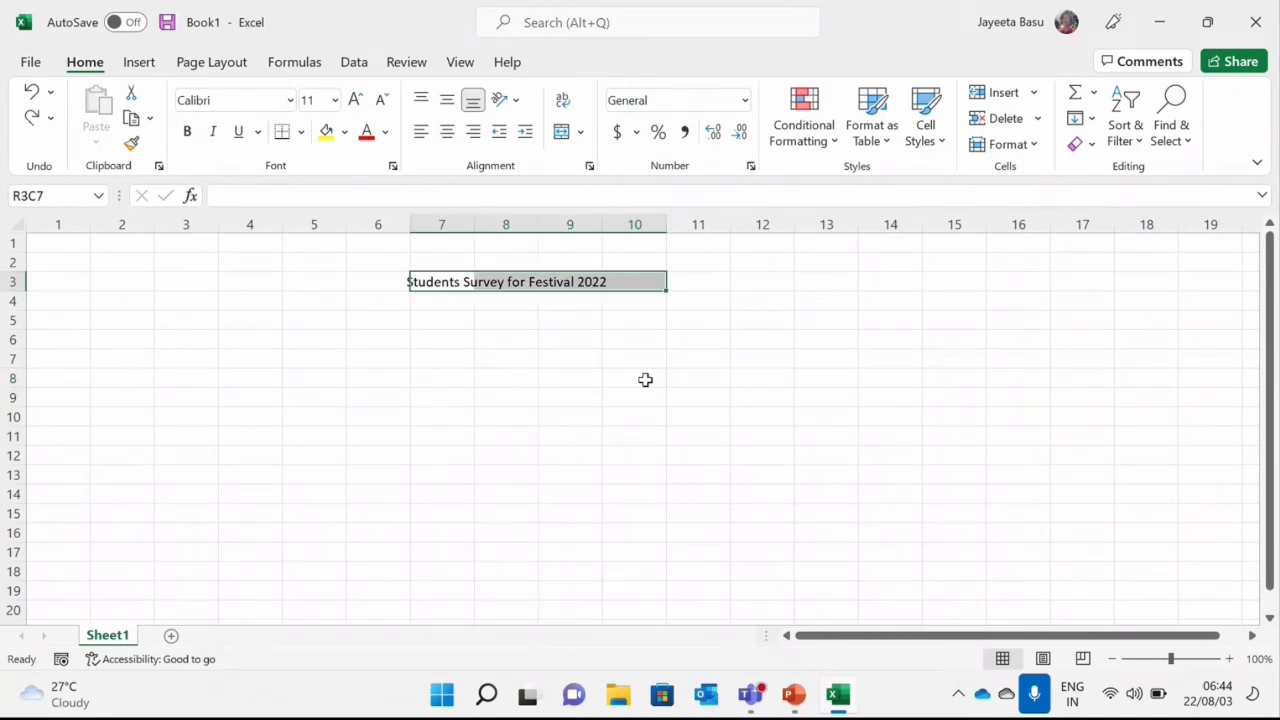
{"action": "left_click", "coordinate": [495, 362]}
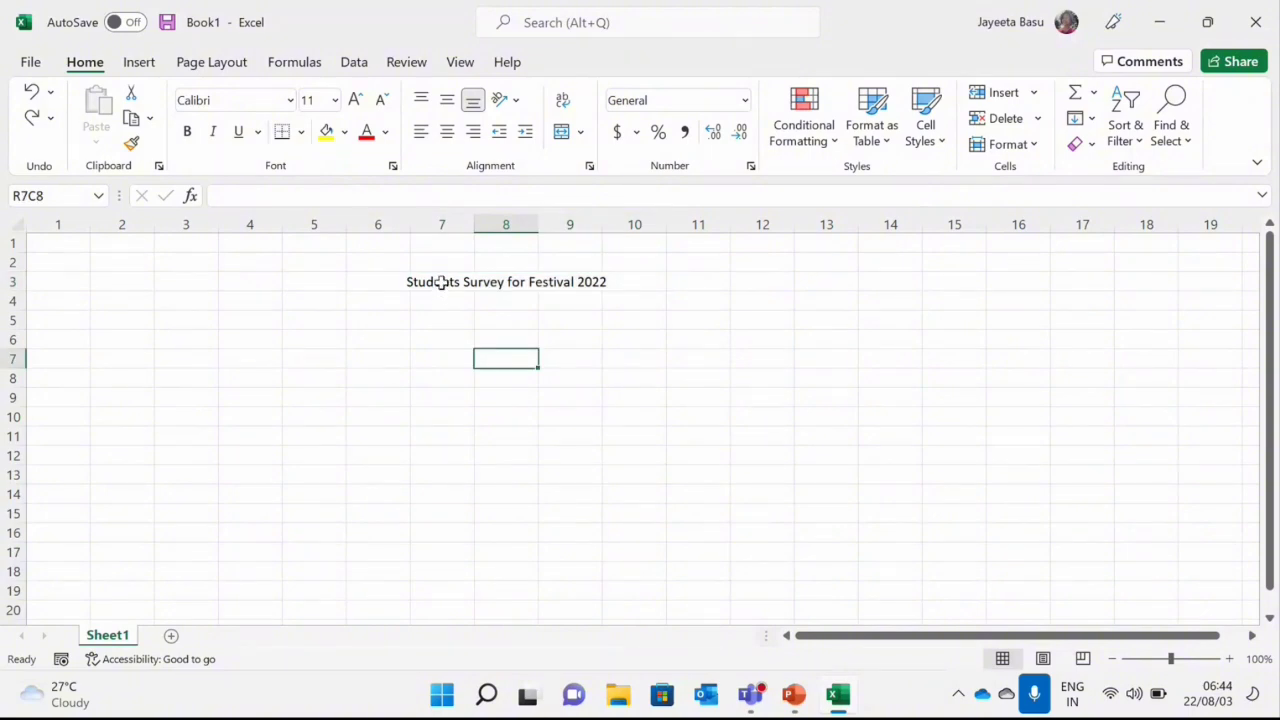
- Widen column 7 to about the title's length, try left and top alignment on row 3 columns 7 to 10, and undo the alignment changes
{"action": "left_click_drag", "start_coordinate": [441, 283], "coordinate": [617, 276]}
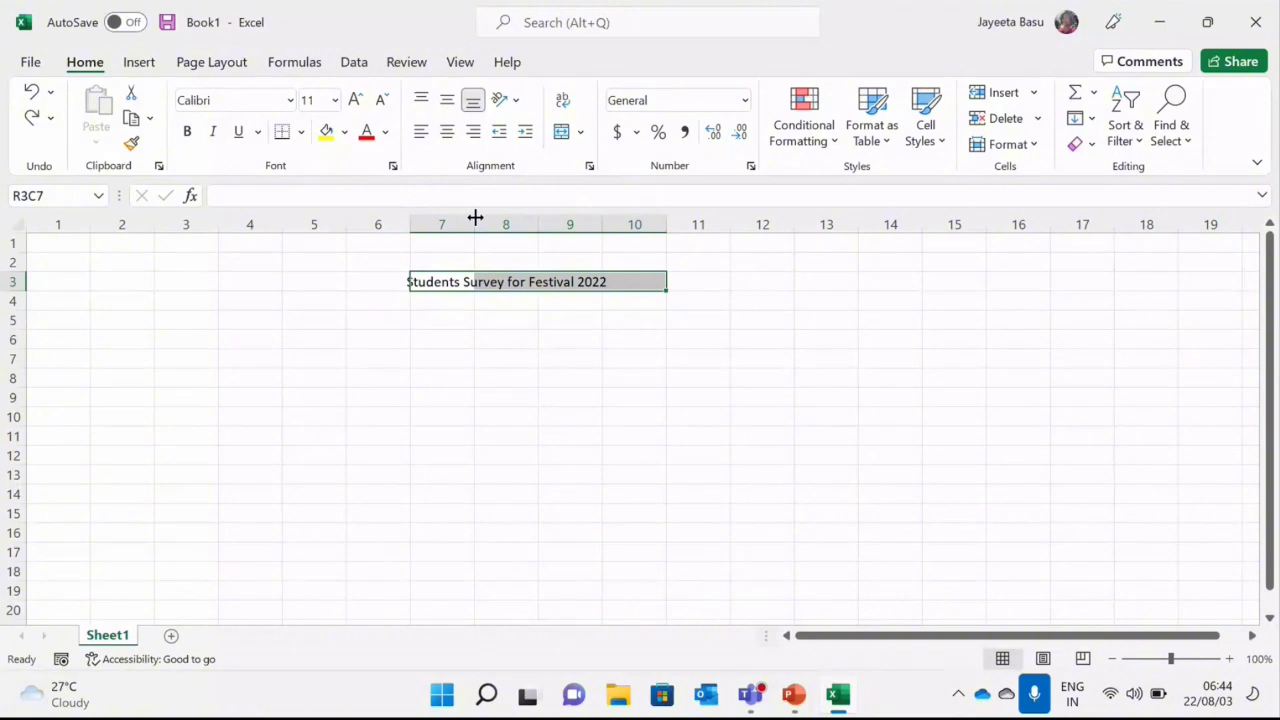
{"action": "left_click_drag", "start_coordinate": [475, 217], "coordinate": [613, 247]}
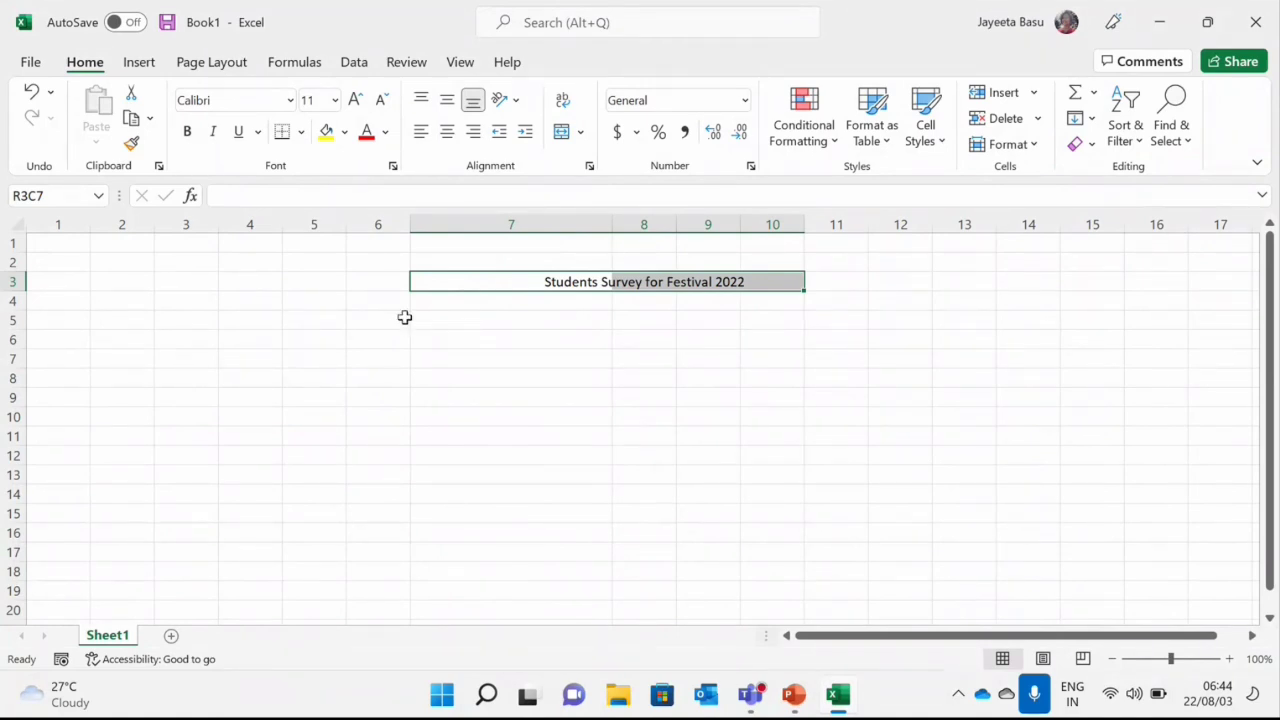
{"action": "left_click", "coordinate": [424, 132]}
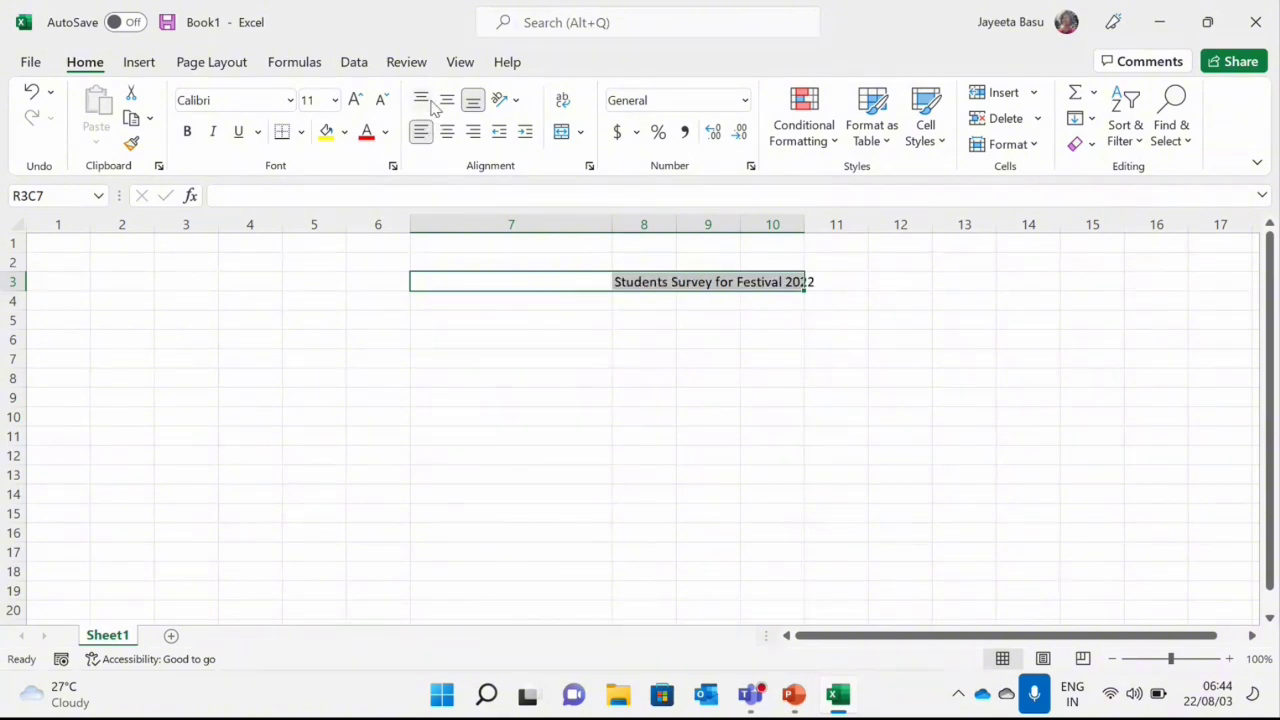
{"action": "left_click", "coordinate": [424, 100]}
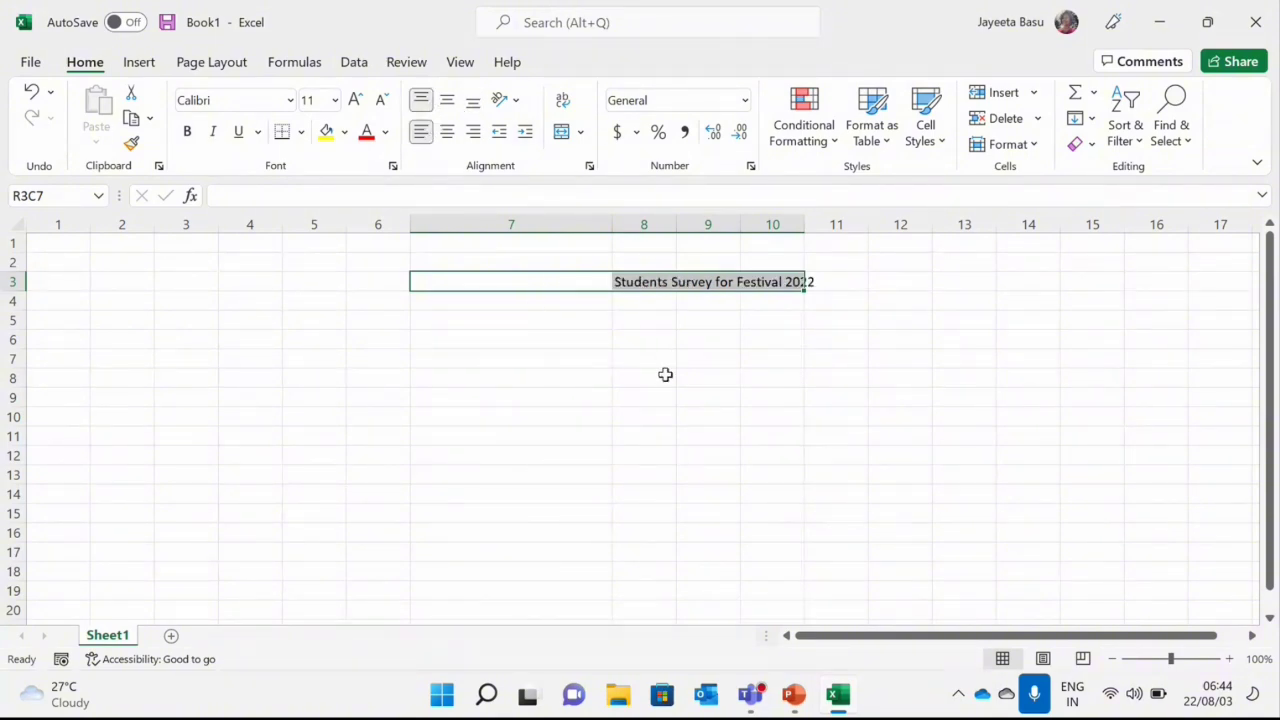
{"action": "key", "text": "ctrl+z"}
{"action": "key", "text": "ctrl+z"}
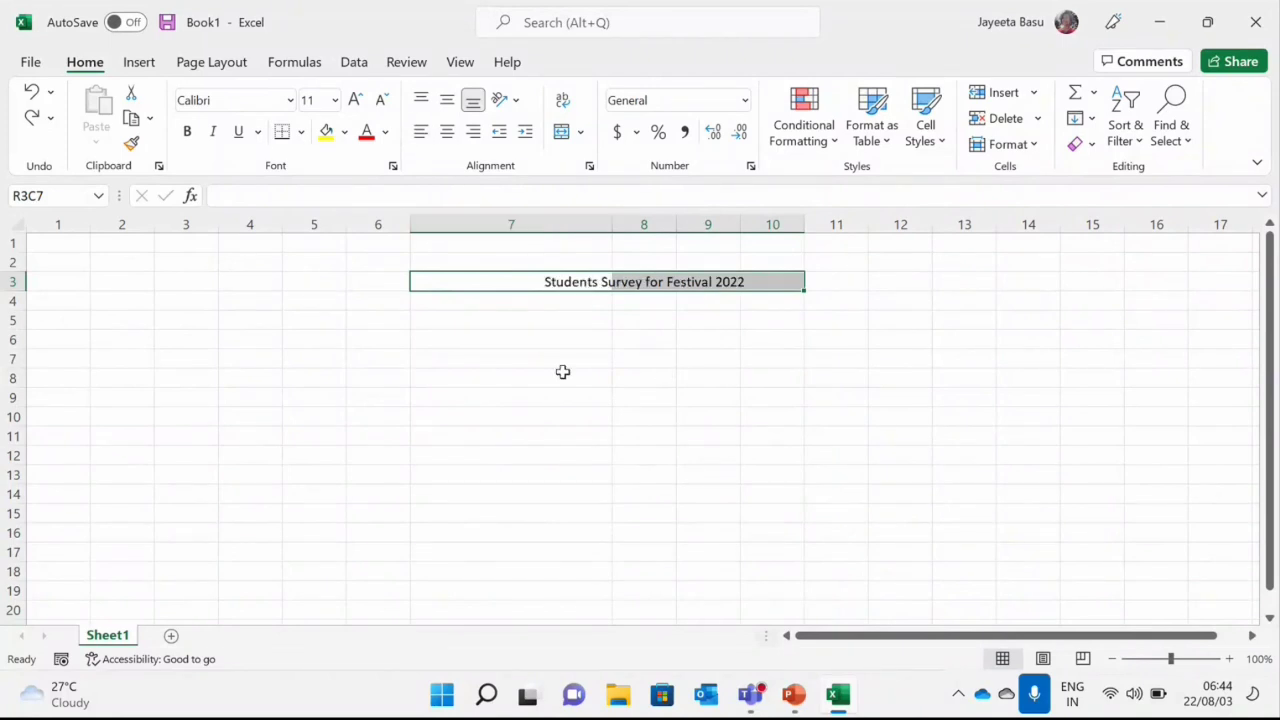
- Narrow column 7 to slightly wider than its neighbouring columns
{"action": "left_click", "coordinate": [563, 376]}
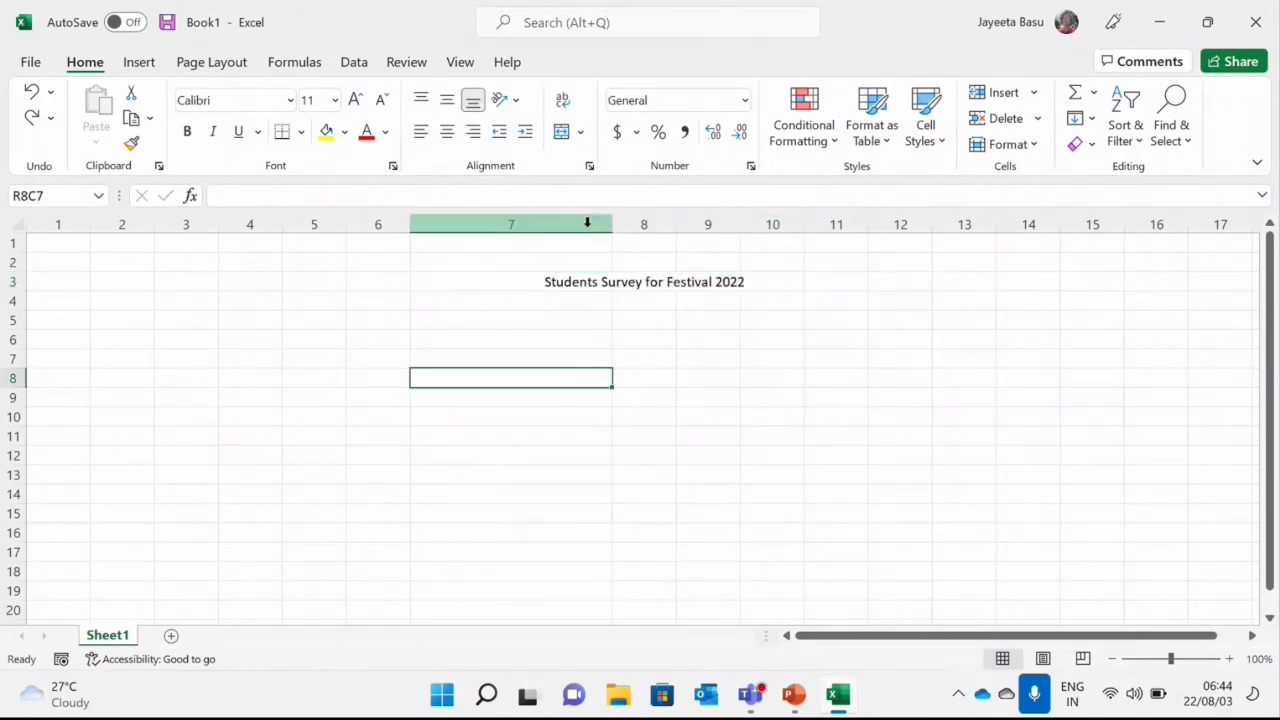
{"action": "left_click_drag", "start_coordinate": [611, 230], "coordinate": [483, 228]}
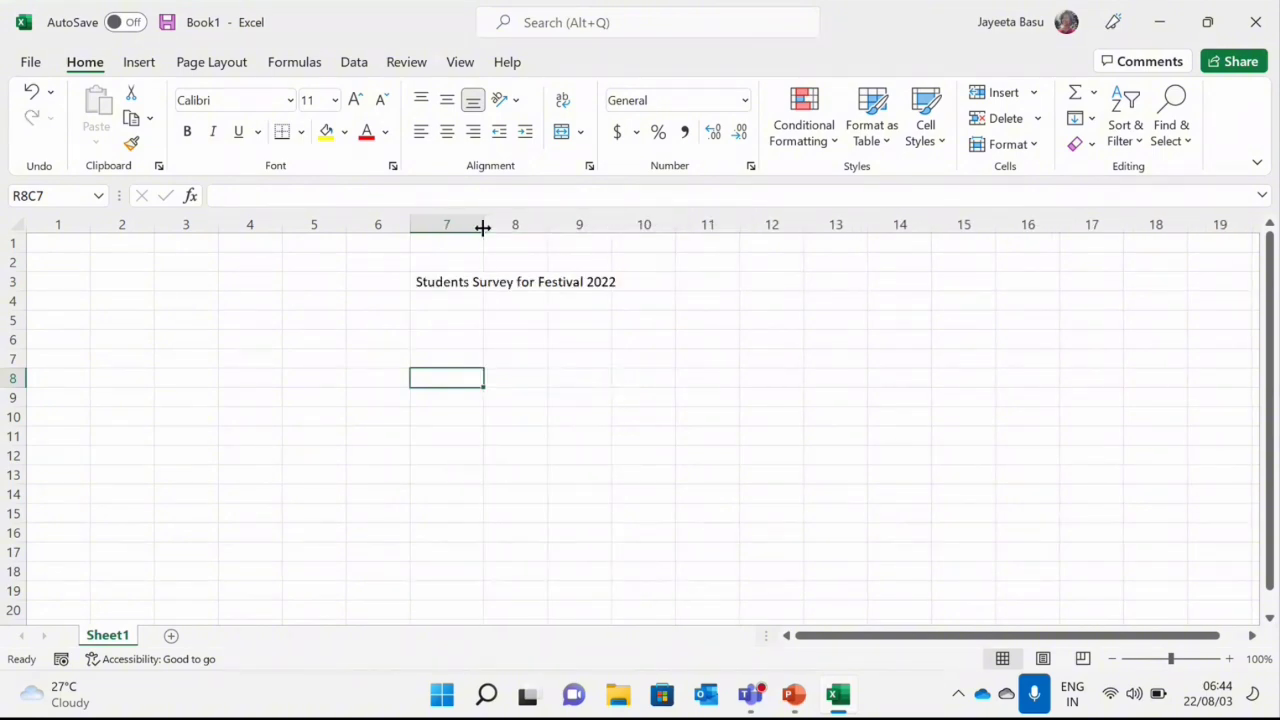
{"action": "left_click", "coordinate": [466, 331]}
- Merge the row 3 title cells across columns 7 to 10 using Merge Cells and select the merged cell
{"action": "left_click", "coordinate": [430, 289]}
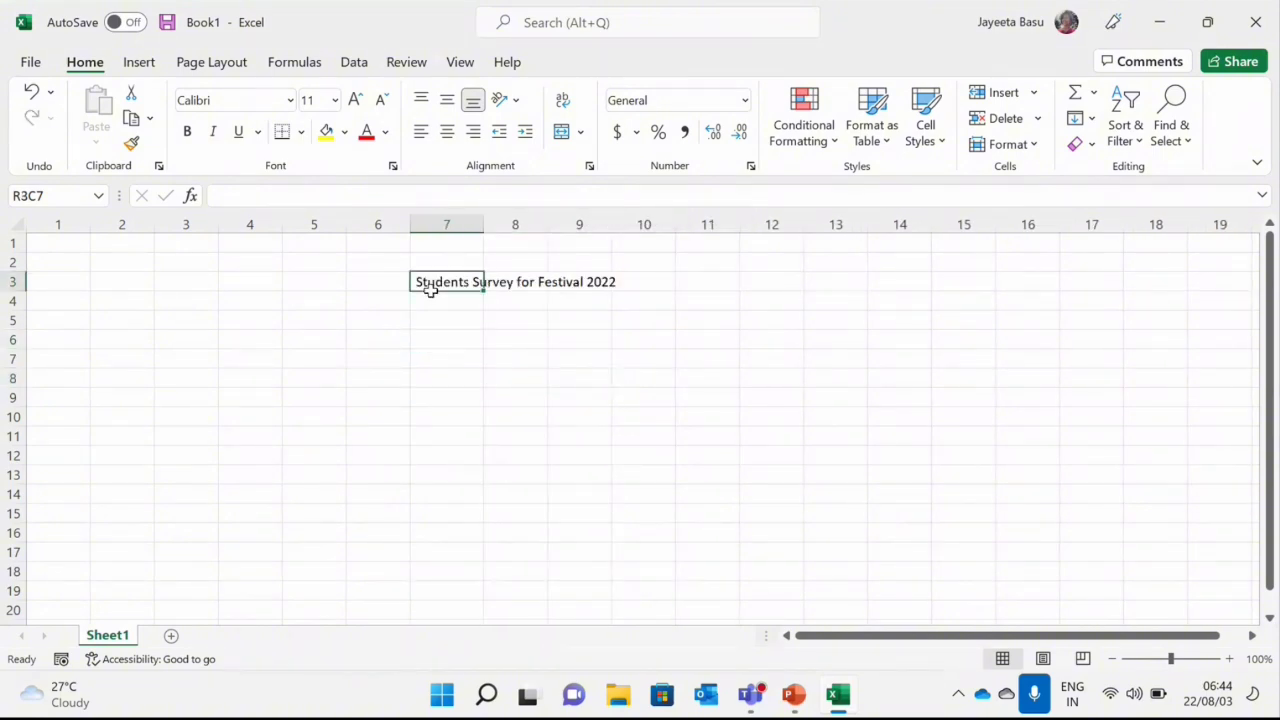
{"action": "left_click_drag", "start_coordinate": [430, 289], "coordinate": [623, 289]}
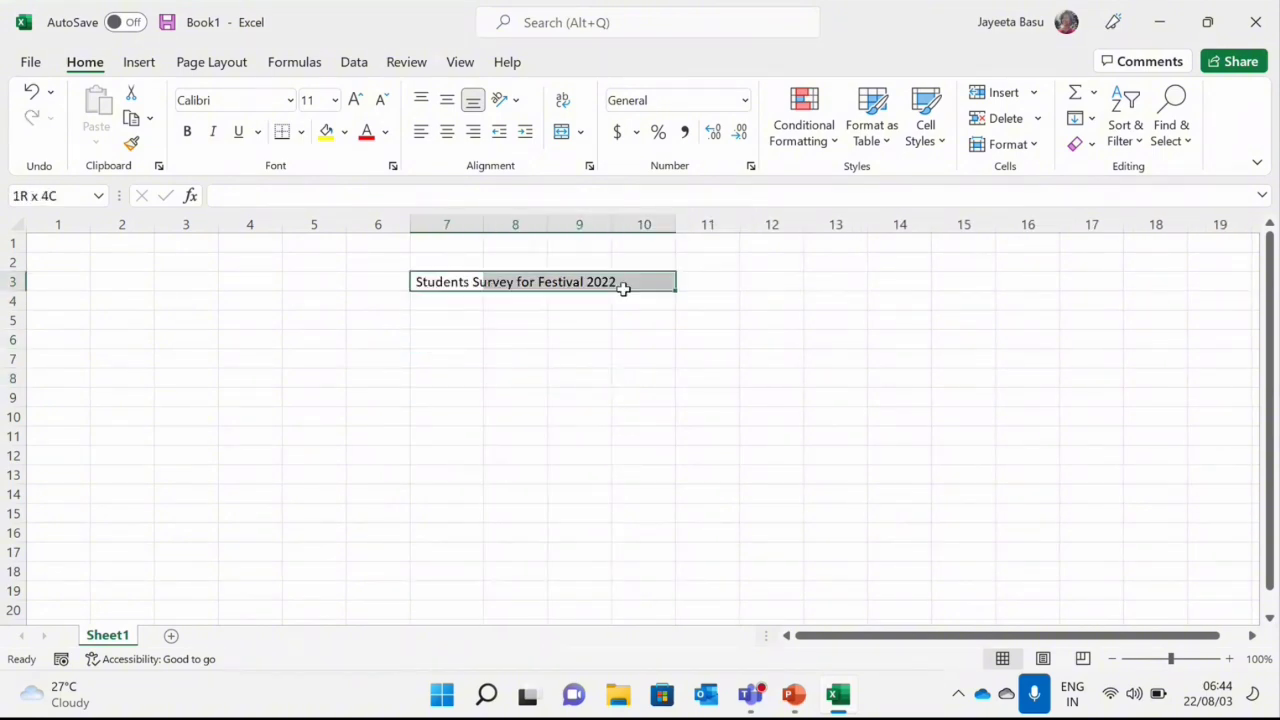
{"action": "left_click", "coordinate": [580, 132]}
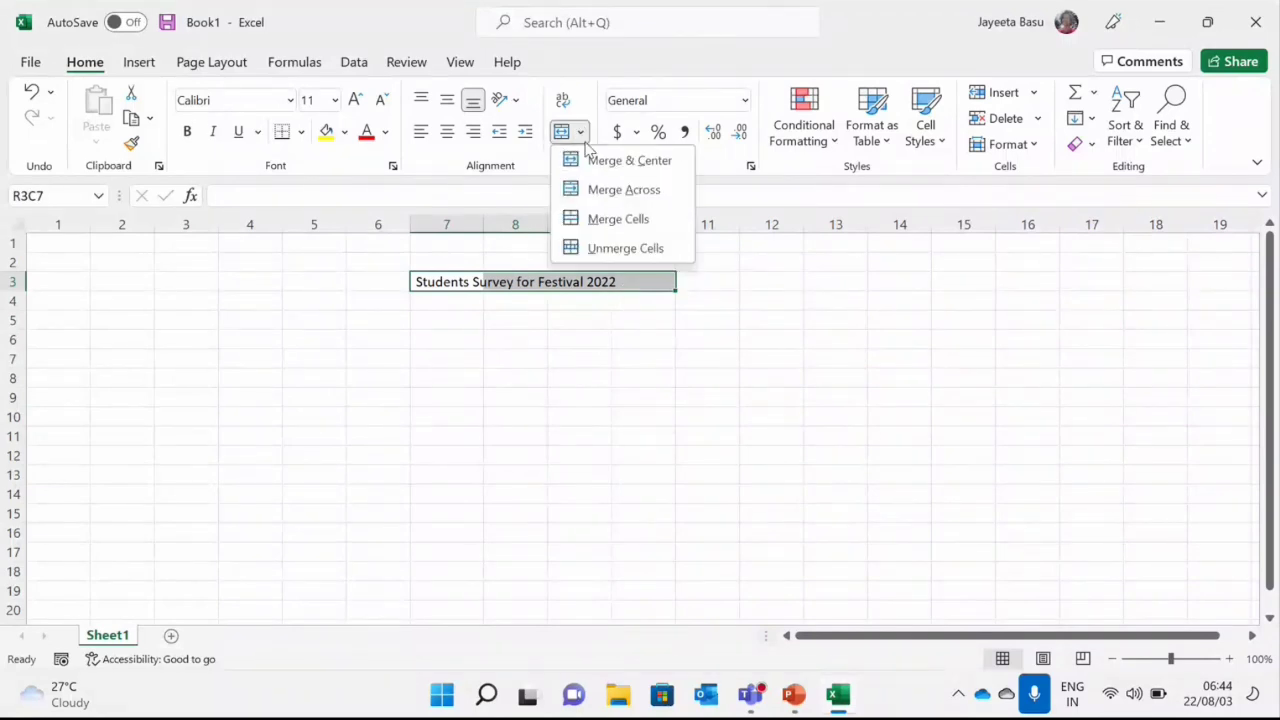
{"action": "left_click", "coordinate": [601, 220]}
{"action": "left_click", "coordinate": [603, 434]}
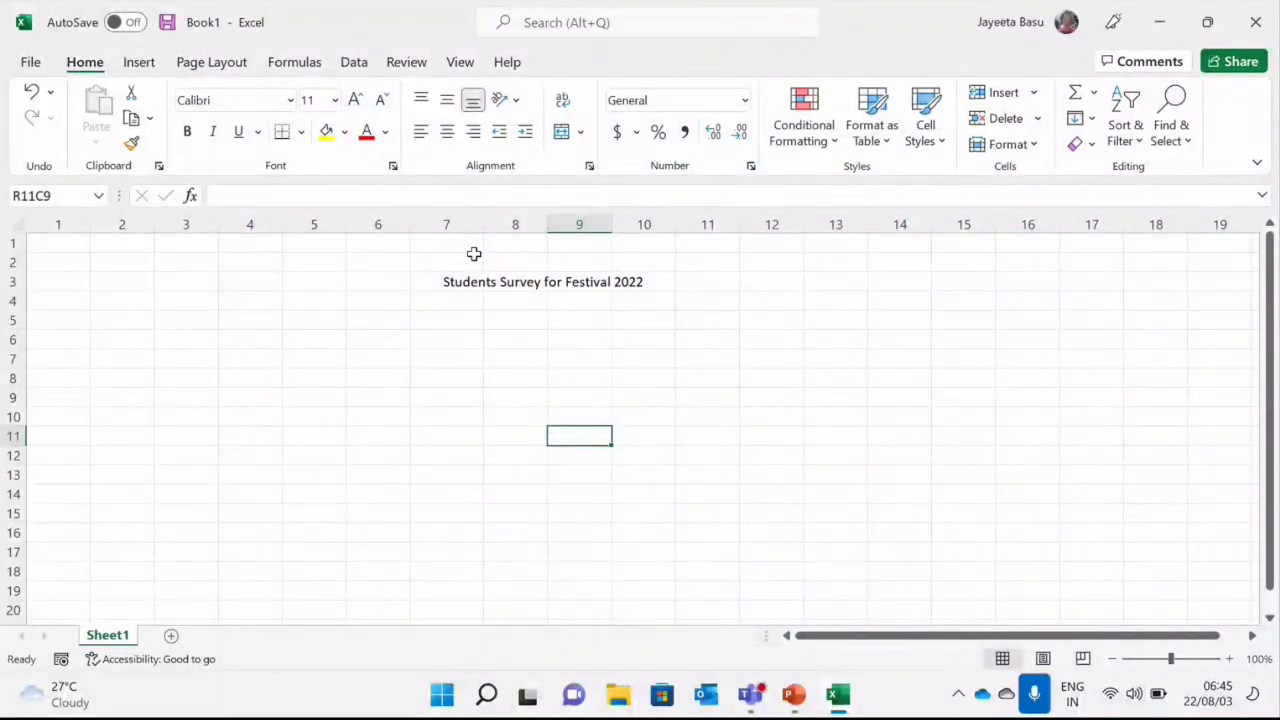
{"action": "left_click", "coordinate": [480, 288]}
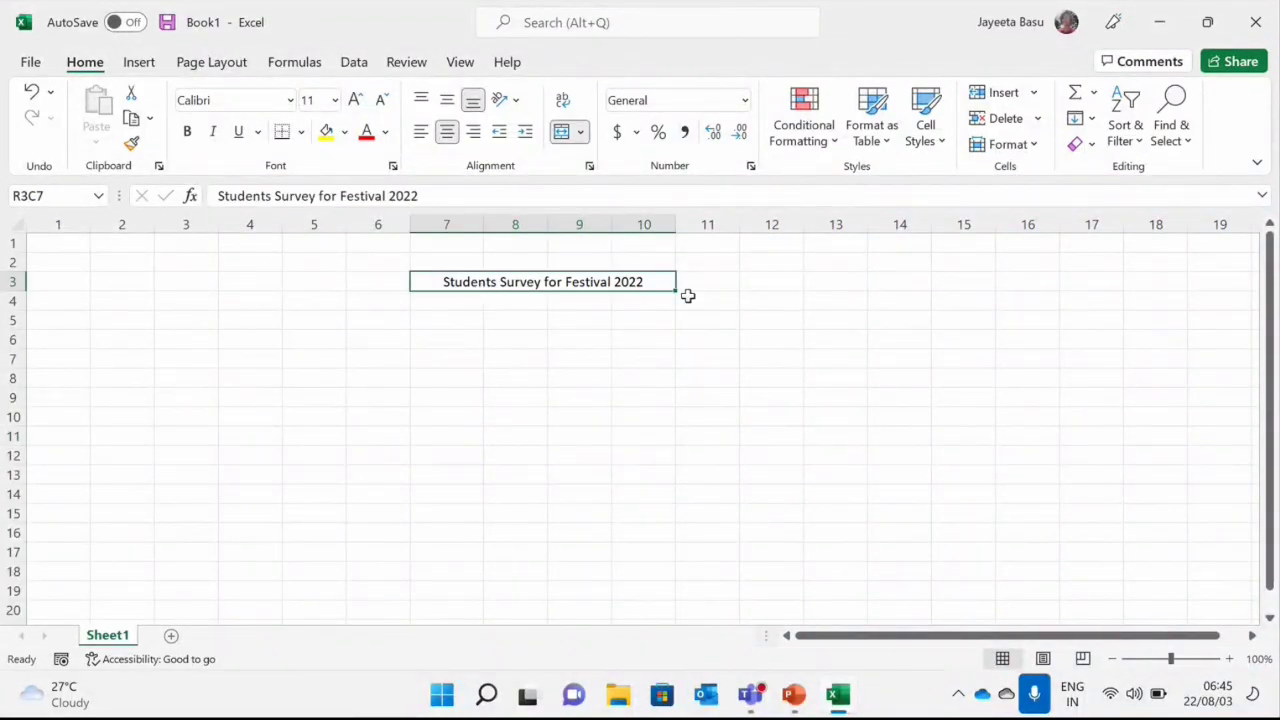
- Enter the headings "Serial No.", "Name" and "Class" in row 6, columns 1 to 3
{"action": "left_click", "coordinate": [86, 337]}
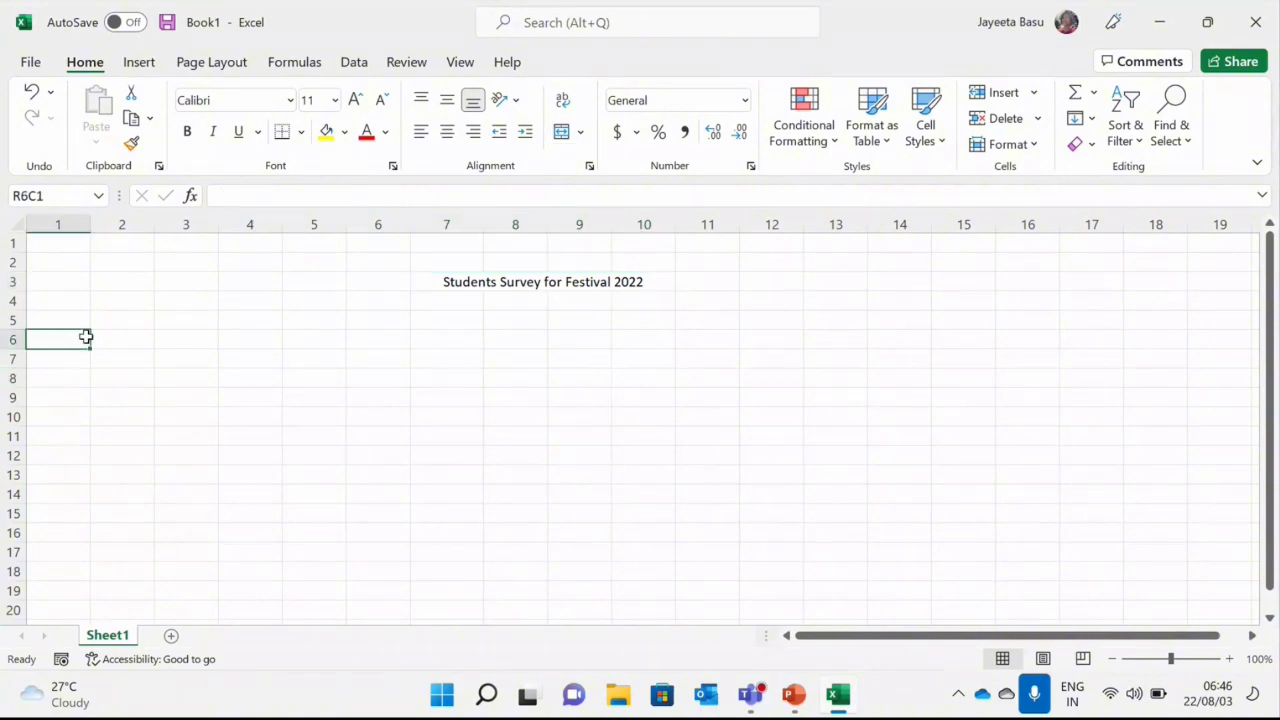
{"action": "type", "text": "Ser"}
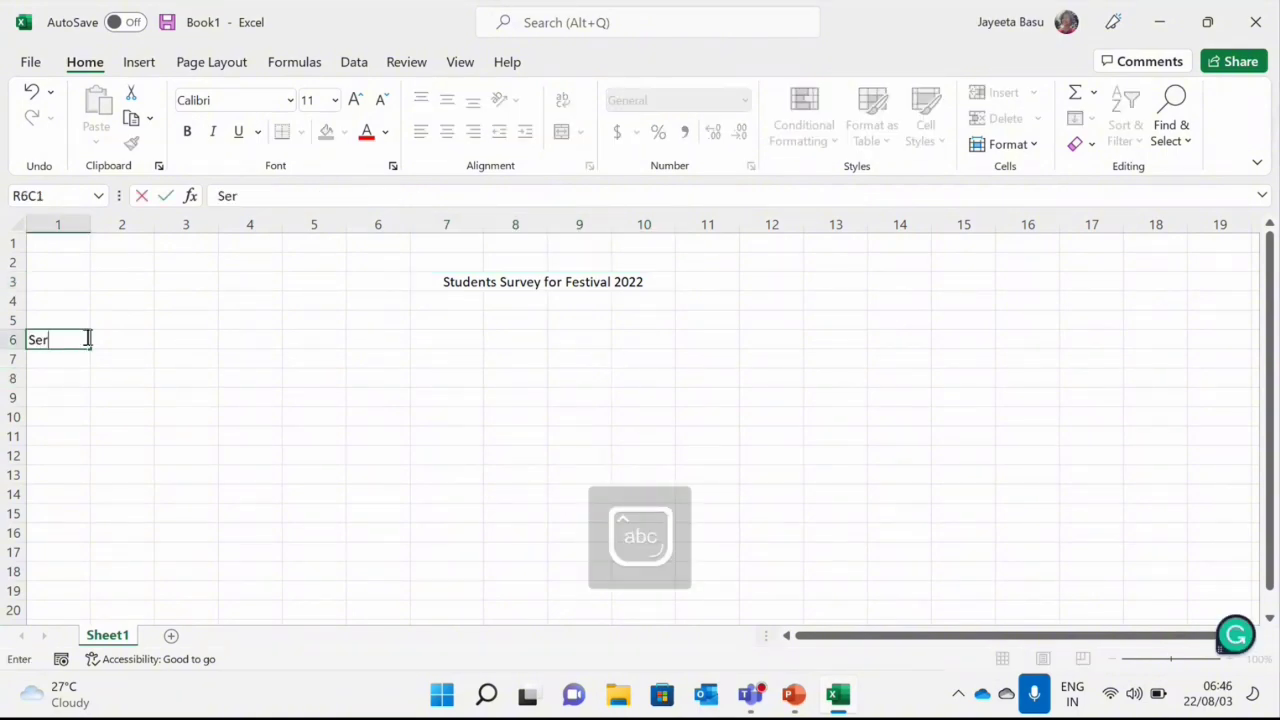
{"action": "type", "text": "ial No."}
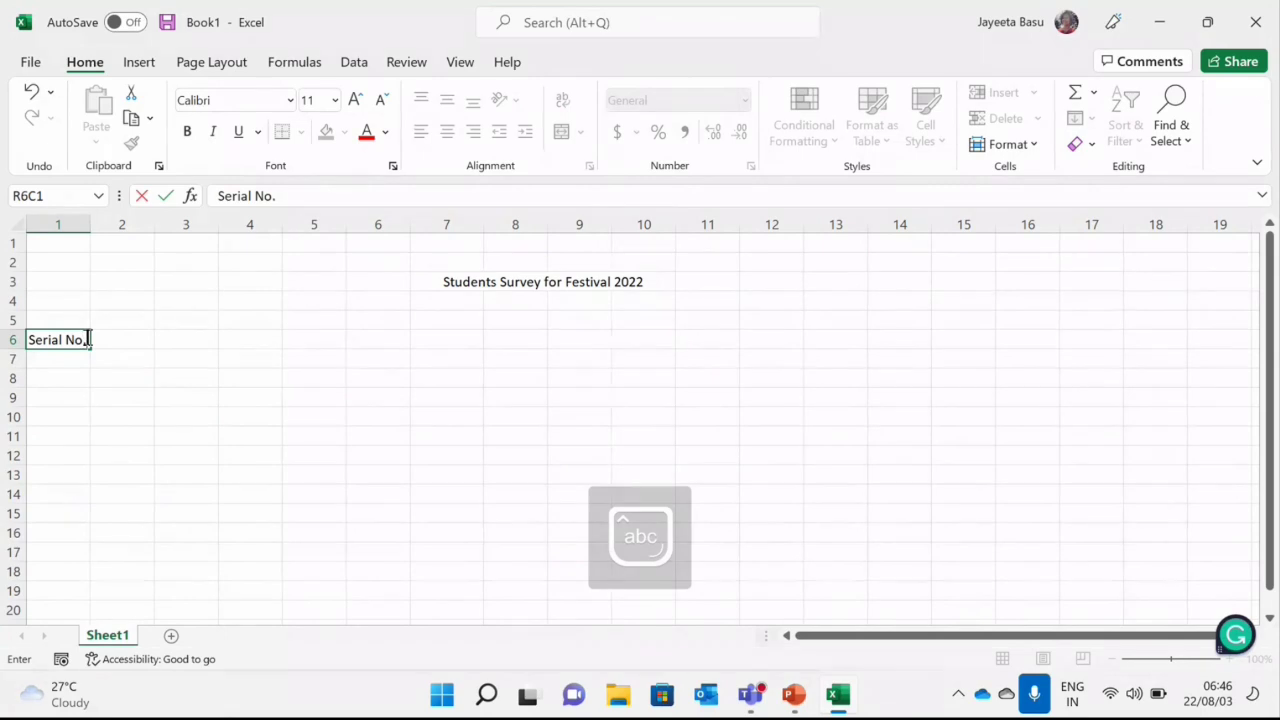
{"action": "key", "text": "Tab"}
{"action": "type", "text": "Name"}
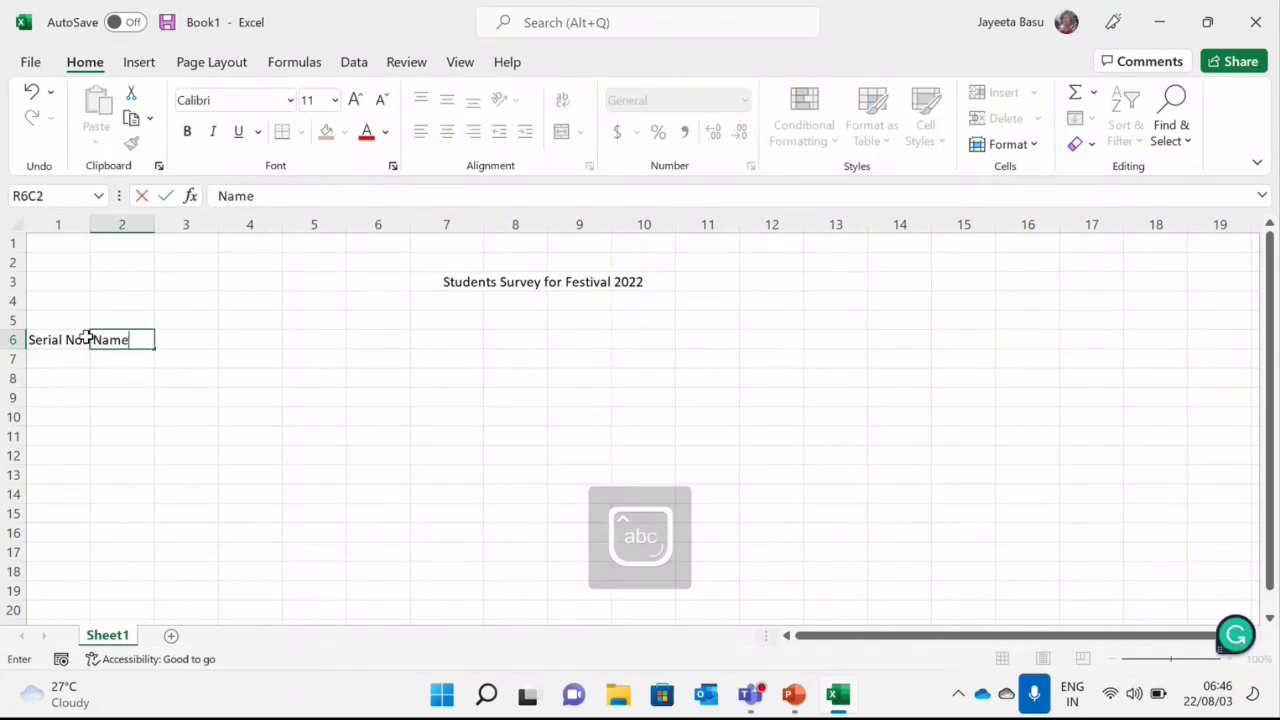
{"action": "key", "text": "Tab"}
{"action": "key", "text": "Caps_Lock"}
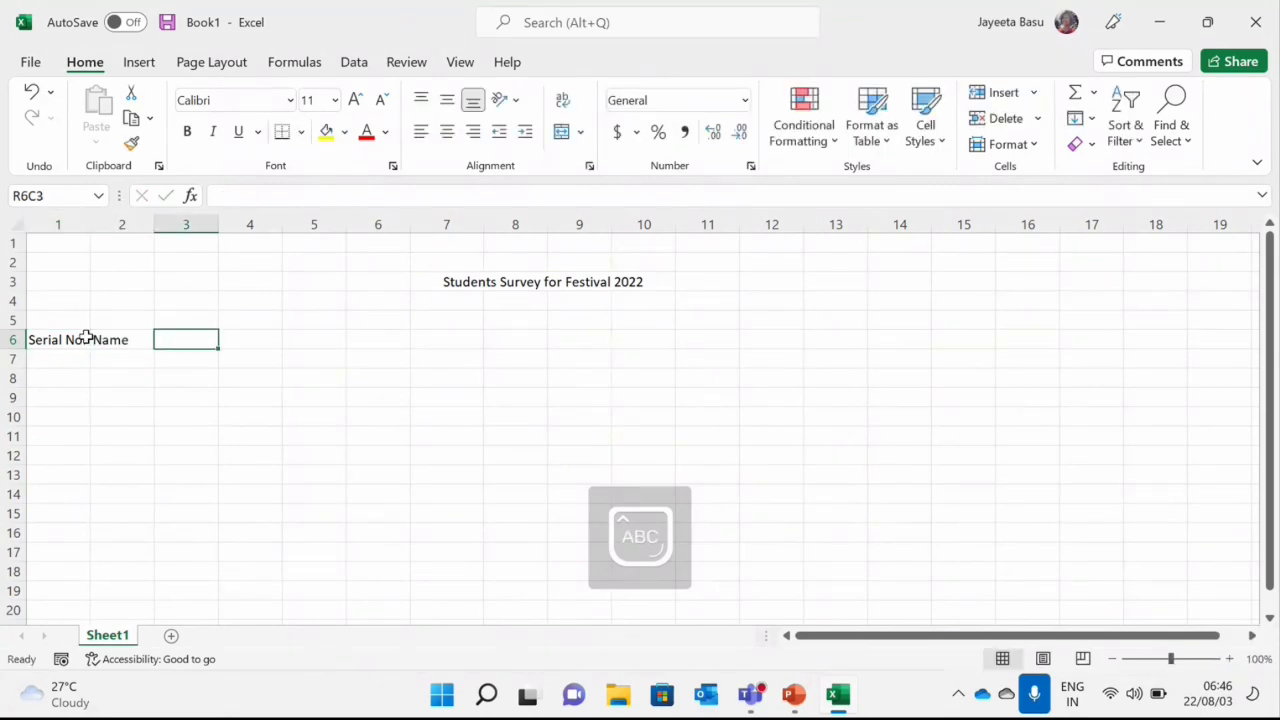
{"action": "type", "text": "C"}
{"action": "key", "text": "Caps_Lock"}
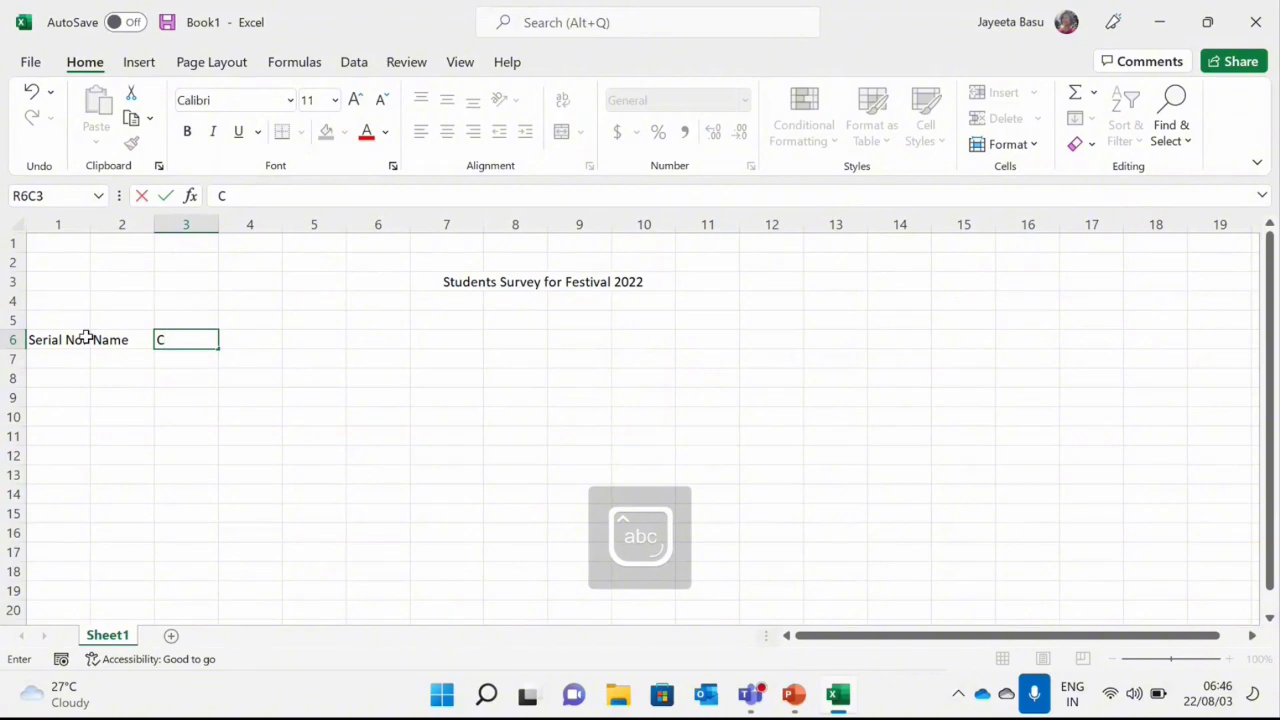
{"action": "type", "text": "lass"}
{"action": "key", "text": "Tab"}
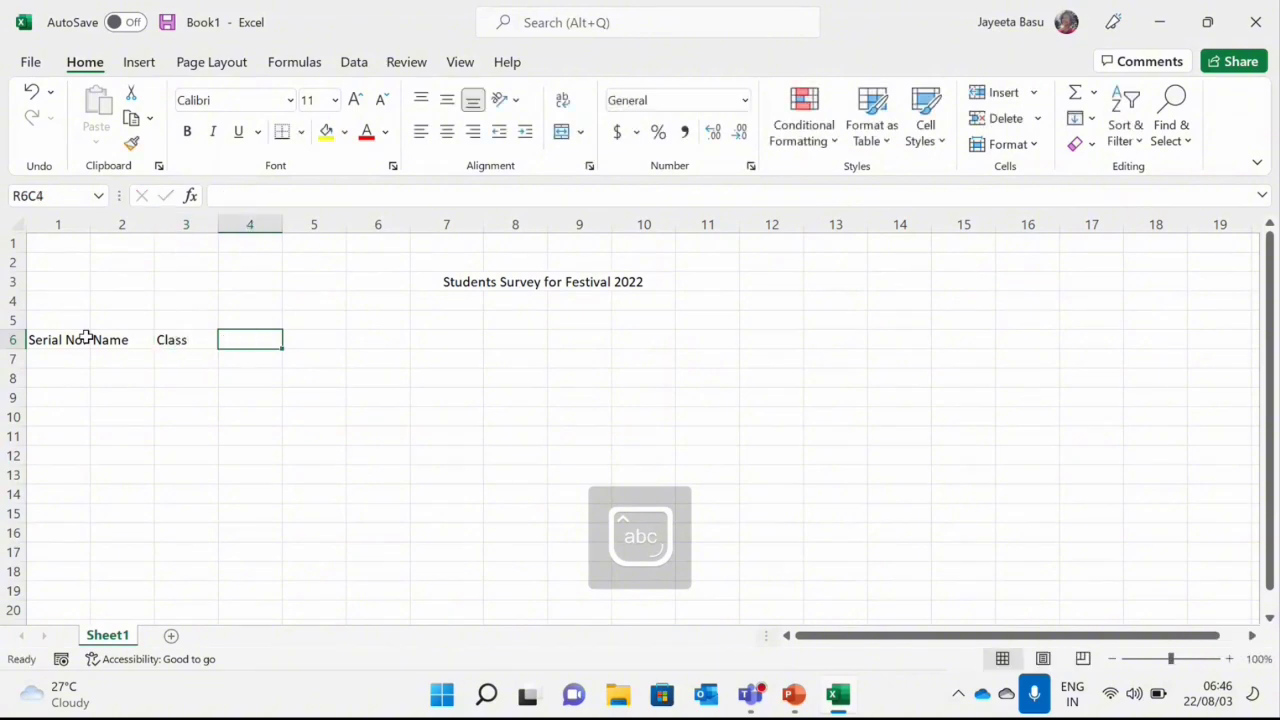
- Enter the headings "Roll No." and "Address" in row 6, columns 4 and 5
{"action": "key", "text": "Caps_Lock"}
{"action": "type", "text": "R"}
{"action": "key", "text": "Caps_Lock"}
{"action": "type", "text": "oll"}
{"action": "key", "text": "Caps_Lock"}
{"action": "type", "text": "N"}
{"action": "key", "text": "Caps_Lock"}
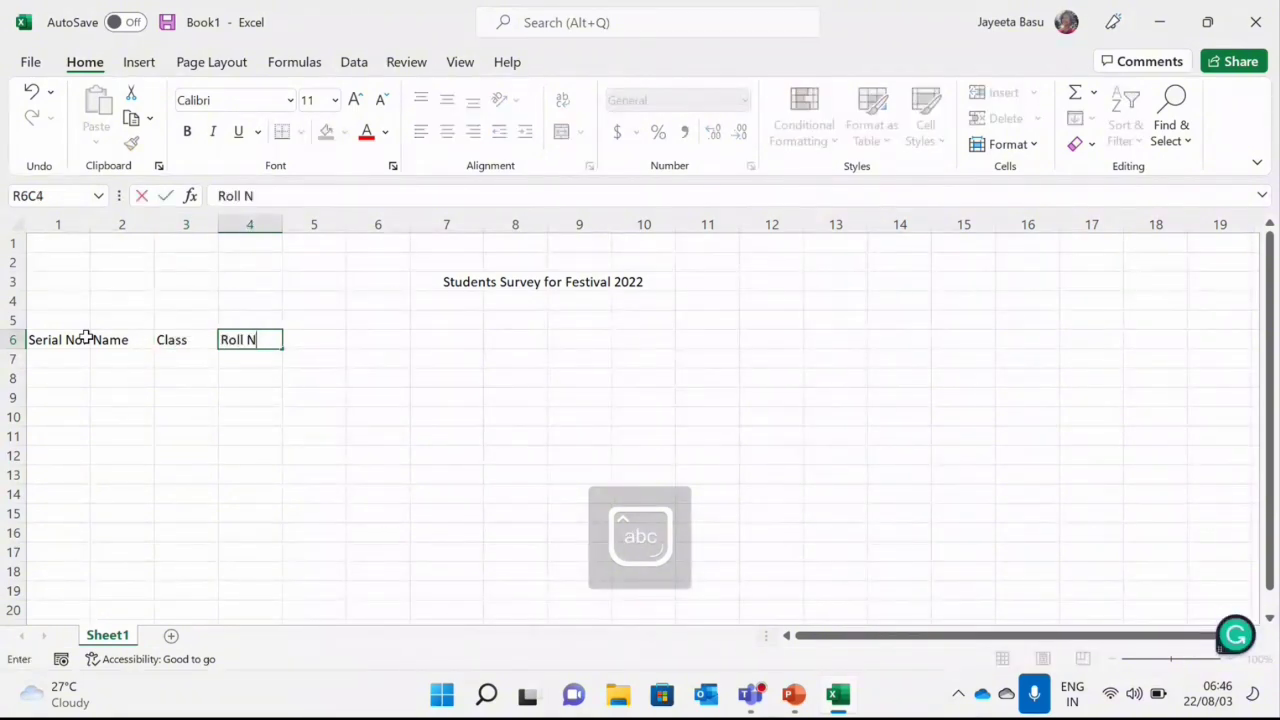
{"action": "type", "text": "o."}
{"action": "key", "text": "Tab"}
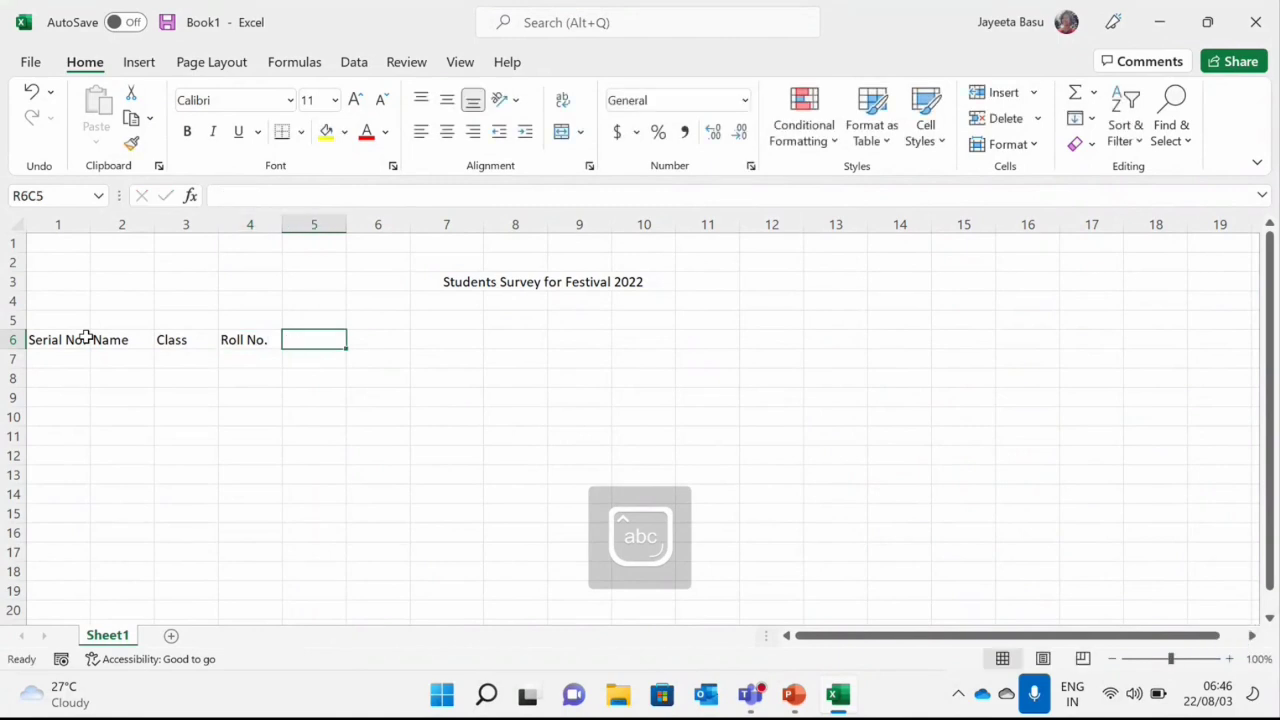
{"action": "key", "text": "Caps_Lock"}
{"action": "type", "text": "A"}
{"action": "key", "text": "Caps_Lock"}
{"action": "type", "text": "ddress"}
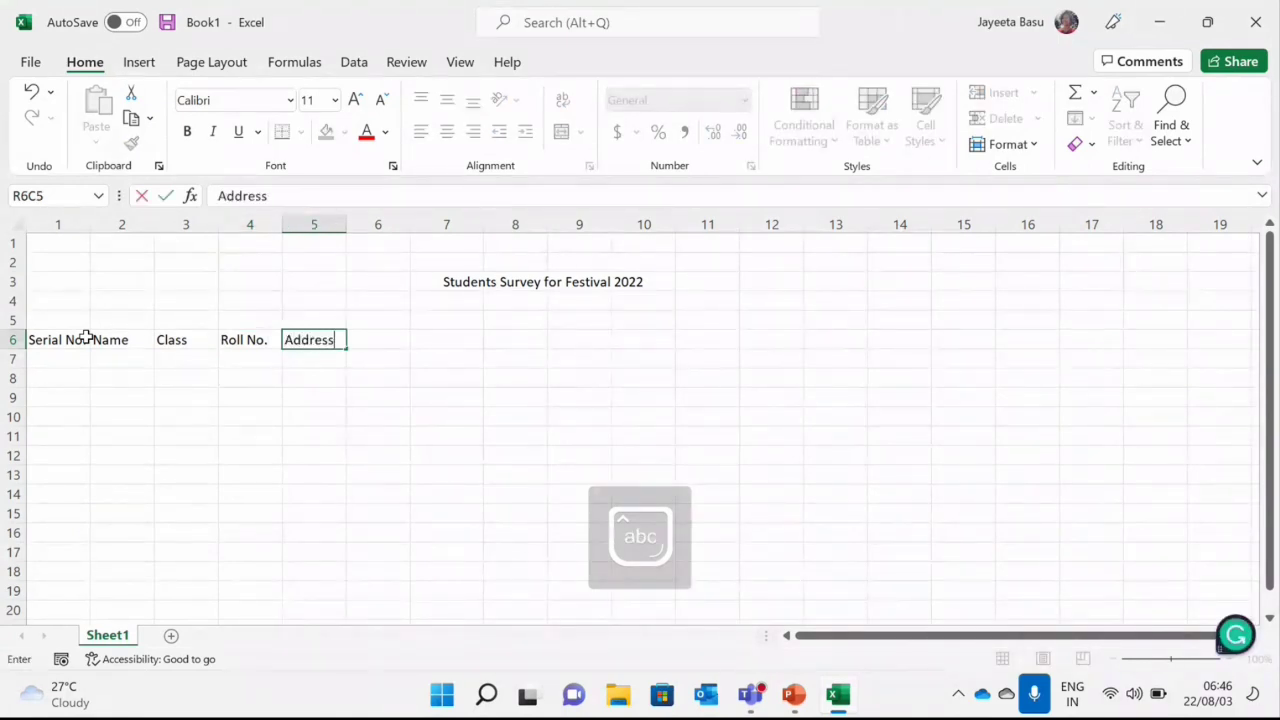
{"action": "key", "text": "Tab"}
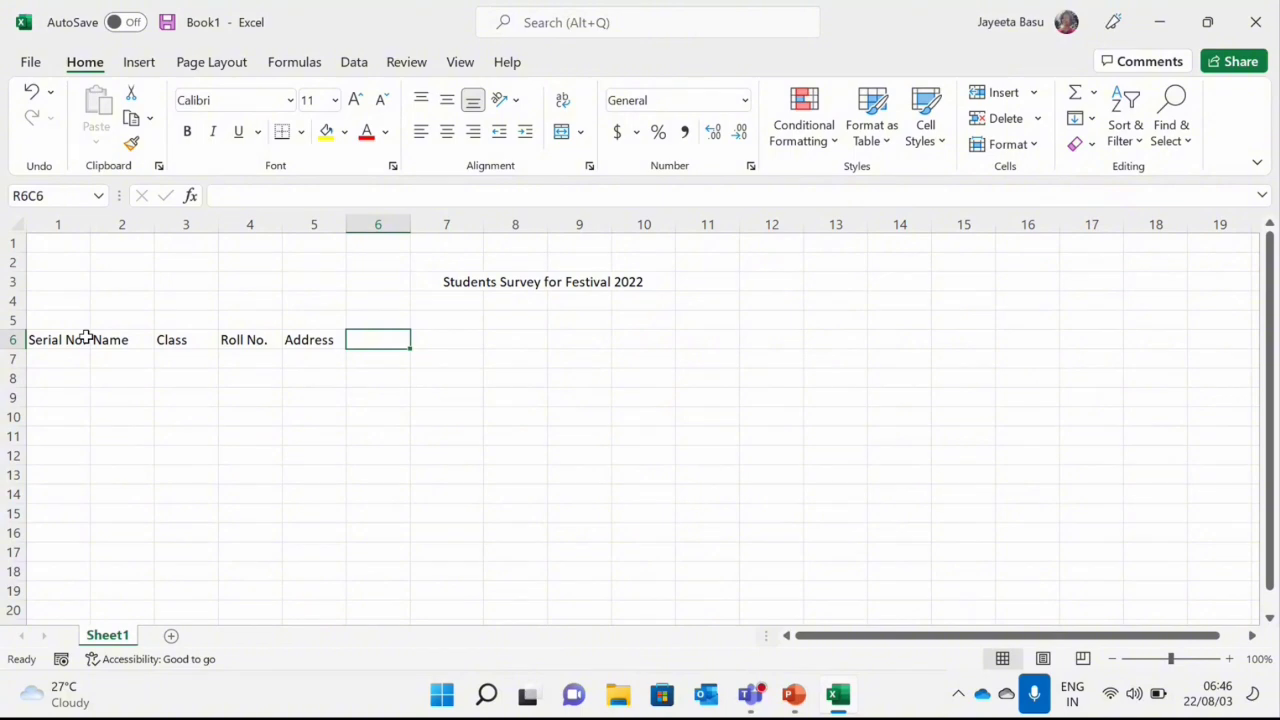
- Enter the headings "Phone No" and "Email ID" in row 6, columns 6 and 7
{"action": "key", "text": "Caps_Lock"}
{"action": "type", "text": "A"}
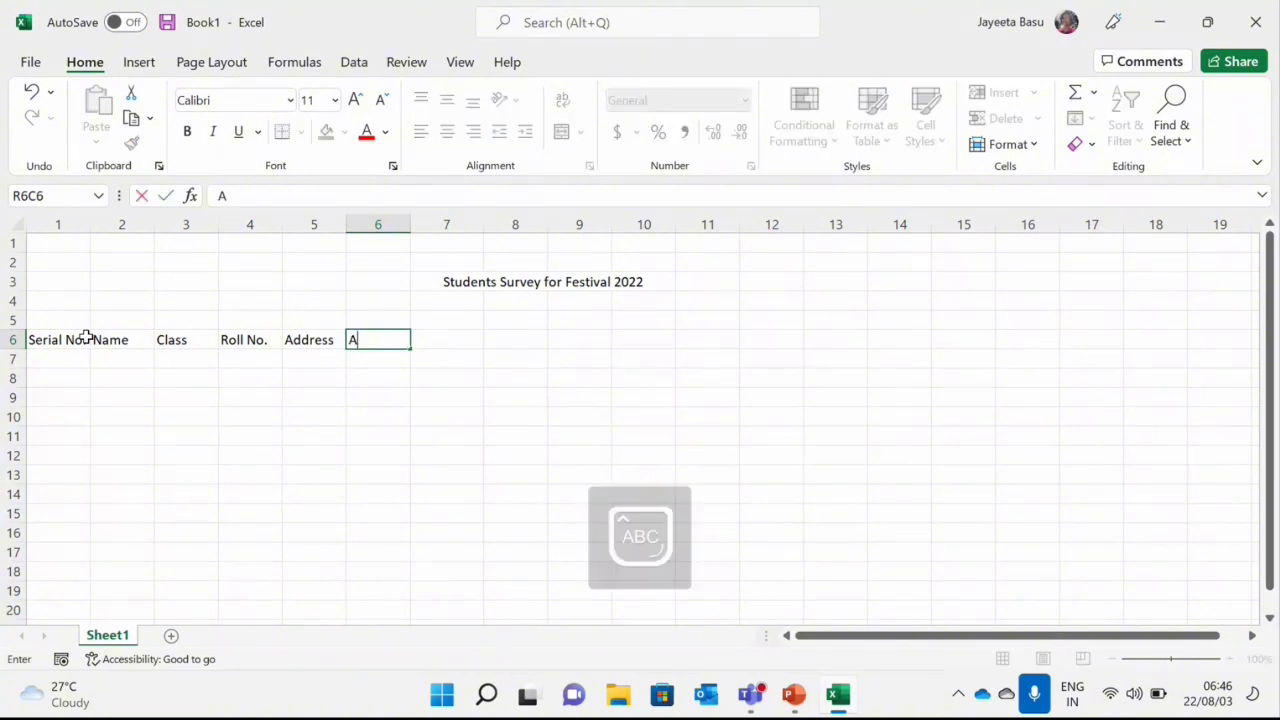
{"action": "key", "text": "BackSpace"}
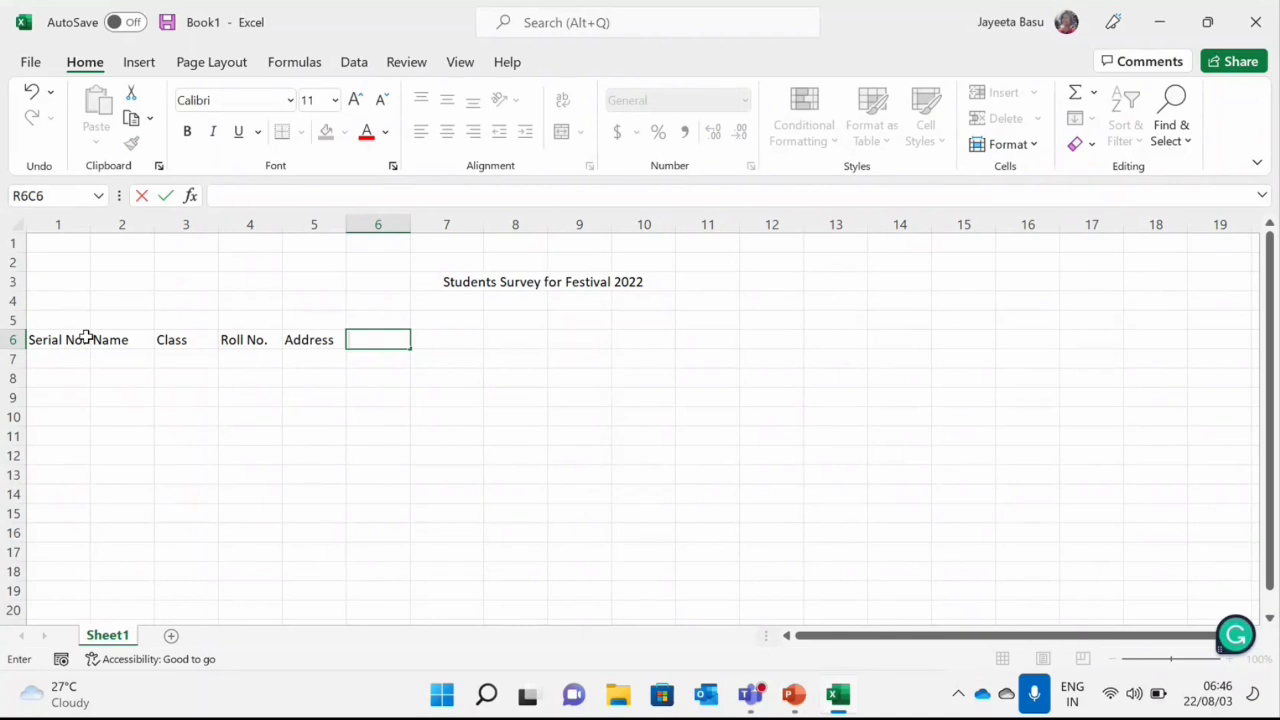
{"action": "type", "text": "P"}
{"action": "key", "text": "Caps_Lock"}
{"action": "type", "text": "hone No"}
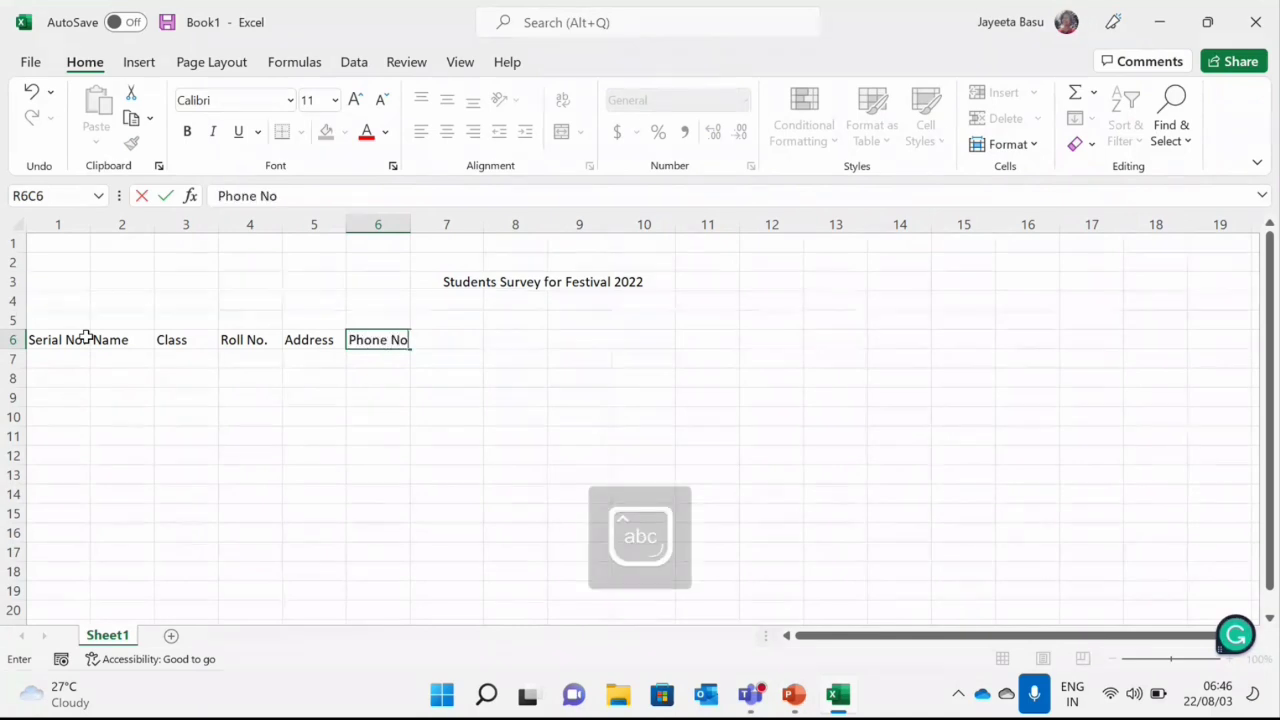
{"action": "key", "text": "Up"}
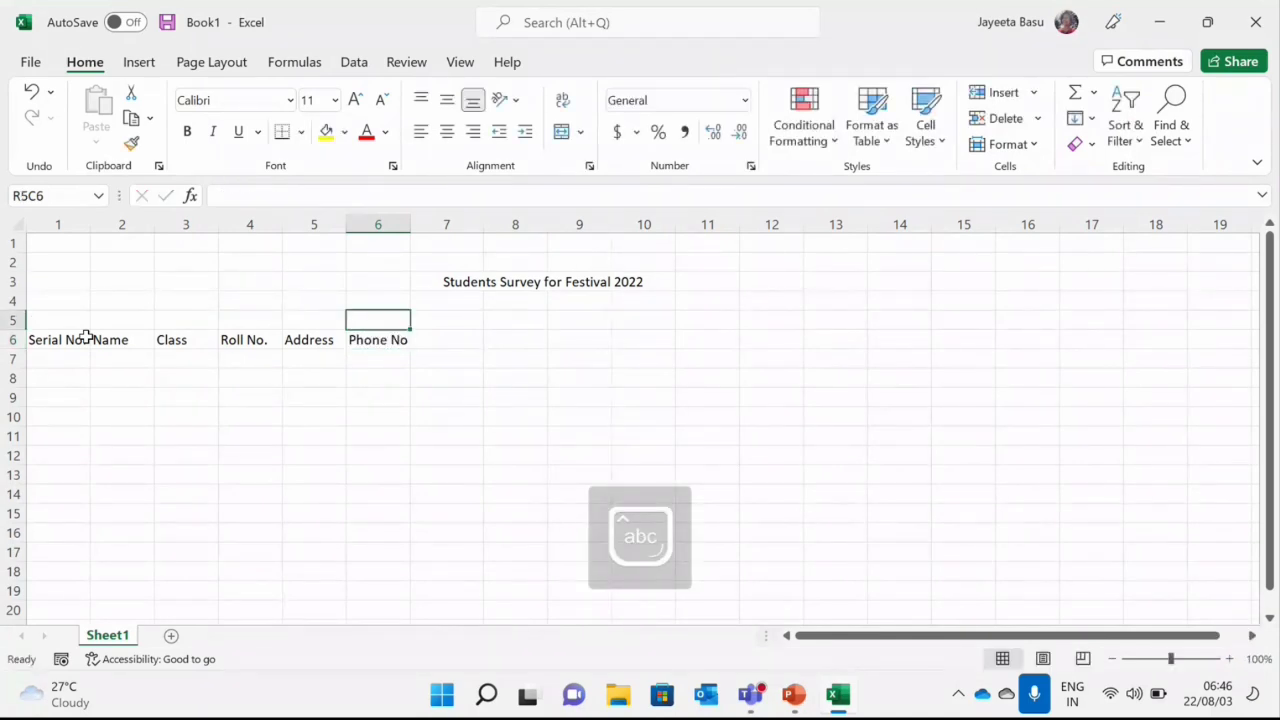
{"action": "key", "text": "Down"}
{"action": "key", "text": "Right"}
{"action": "type", "text": "Email I"}
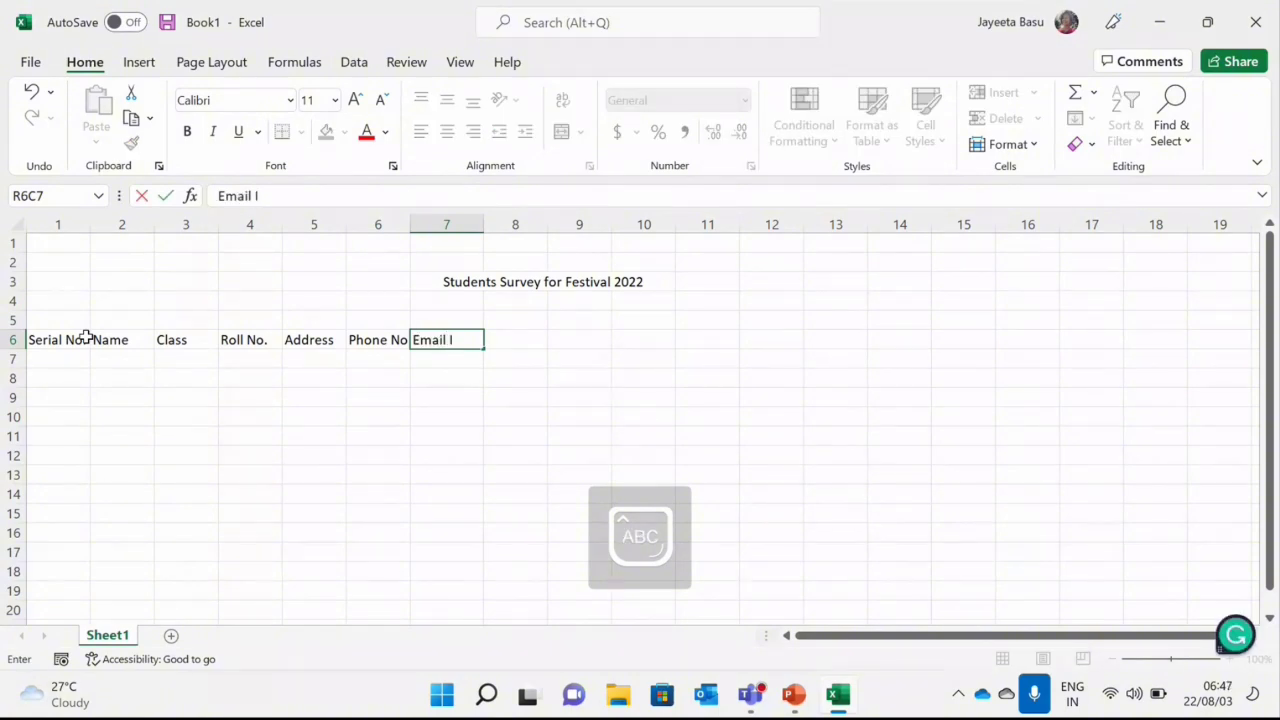
{"action": "type", "text": "D"}
{"action": "left_click", "coordinate": [249, 453]}
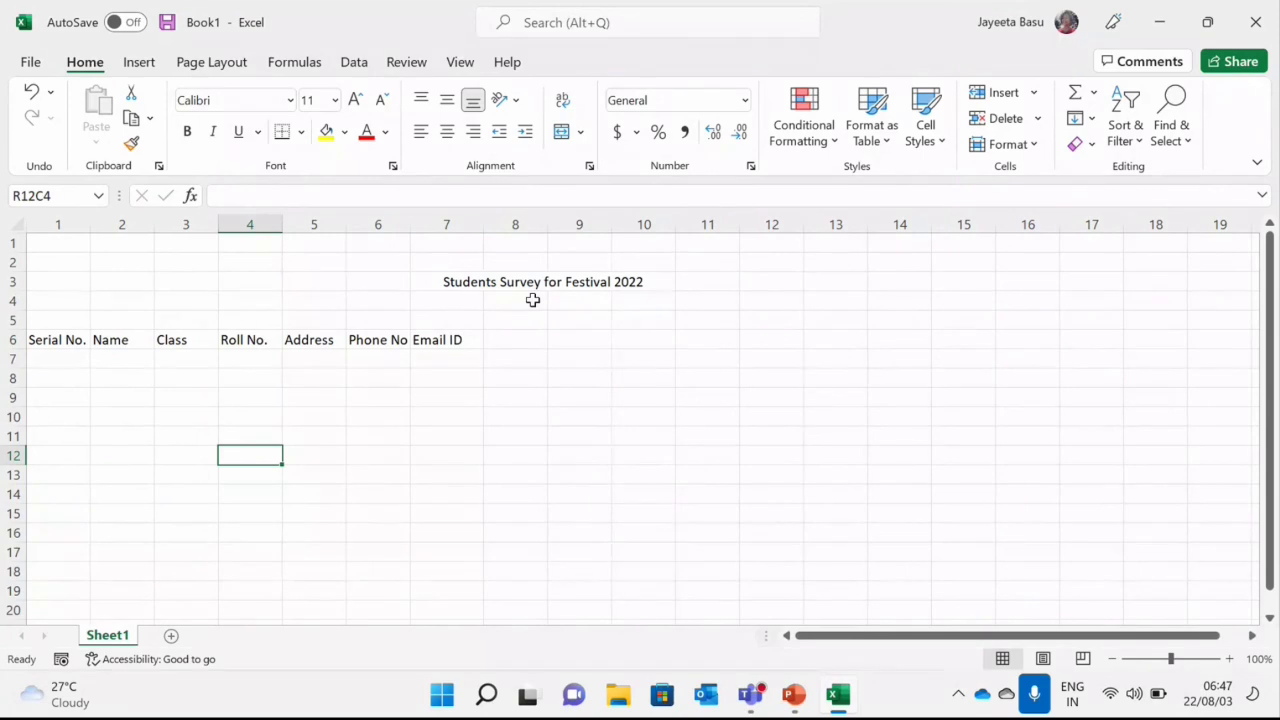
- Merge the row 6 "Address" and "Phone No" cells using Merge Cells, accepting that only the upper-left value is kept
{"action": "mouse_move", "coordinate": [389, 340]}
{"action": "left_mouse_down"}
{"action": "mouse_move", "coordinate": [440, 340]}
{"action": "mouse_move", "coordinate": [391, 336]}
{"action": "left_mouse_up"}
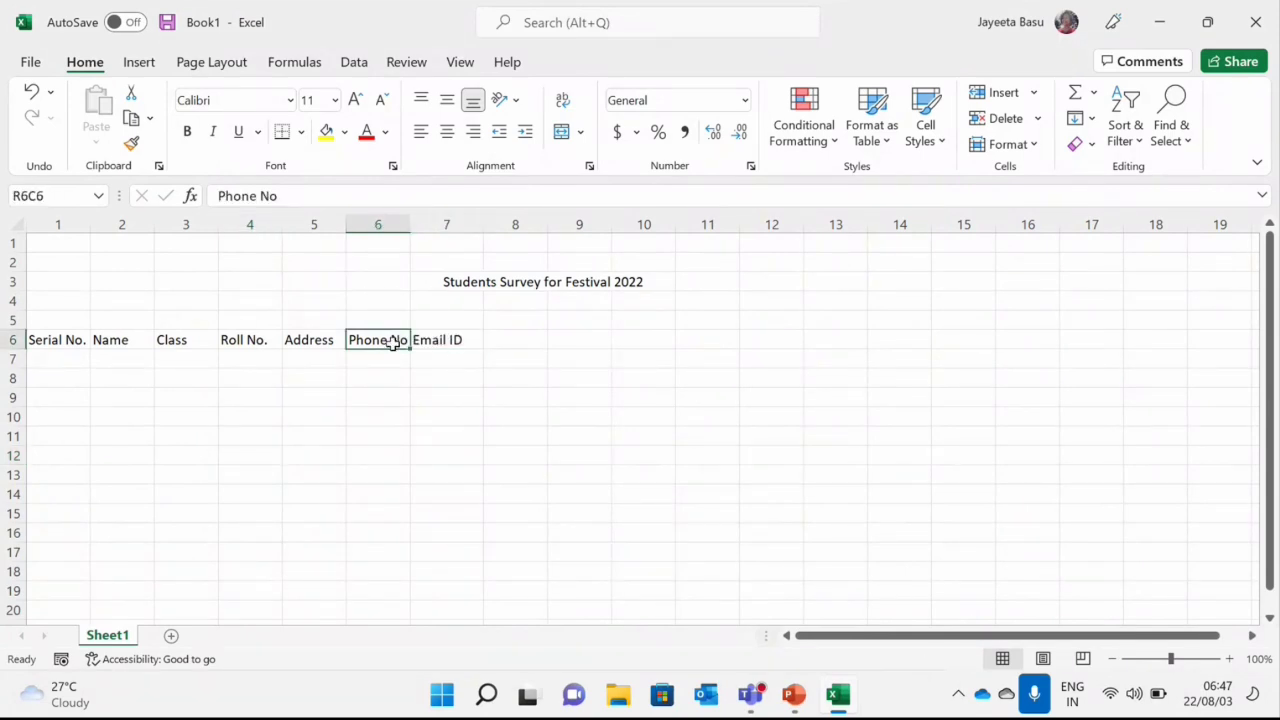
{"action": "left_click", "coordinate": [316, 342]}
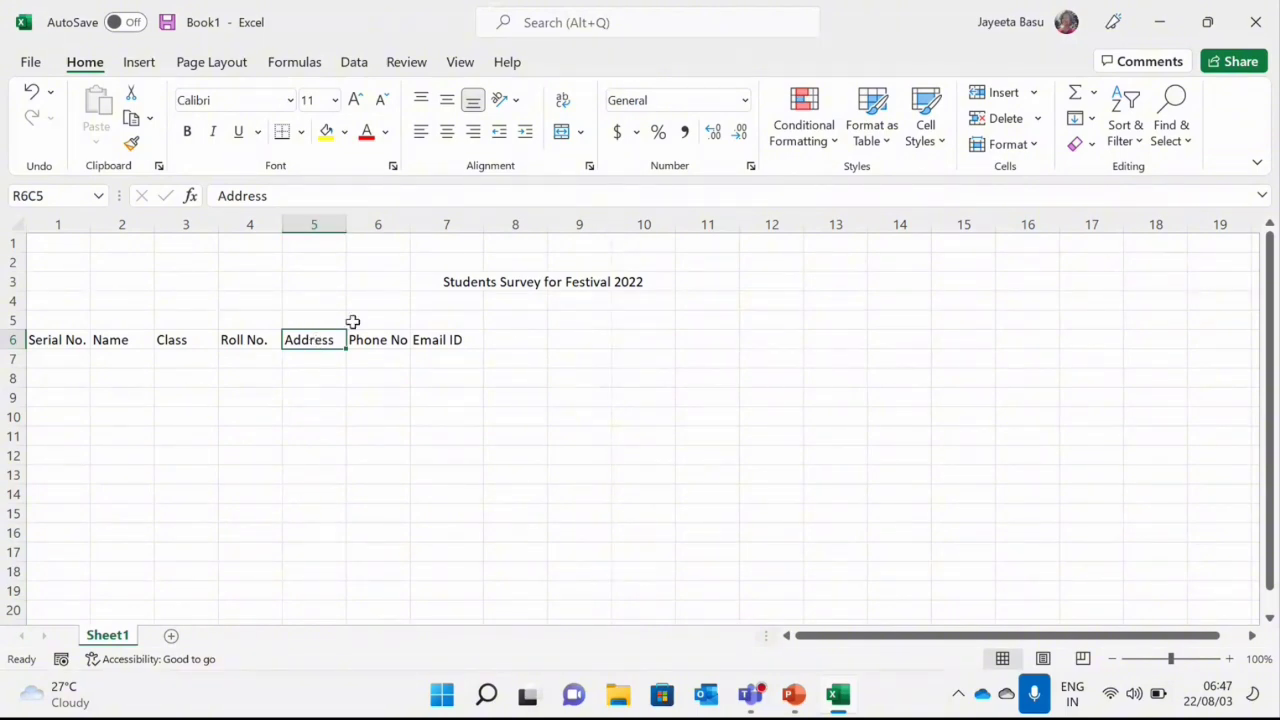
{"action": "left_click_drag", "start_coordinate": [334, 340], "coordinate": [363, 341]}
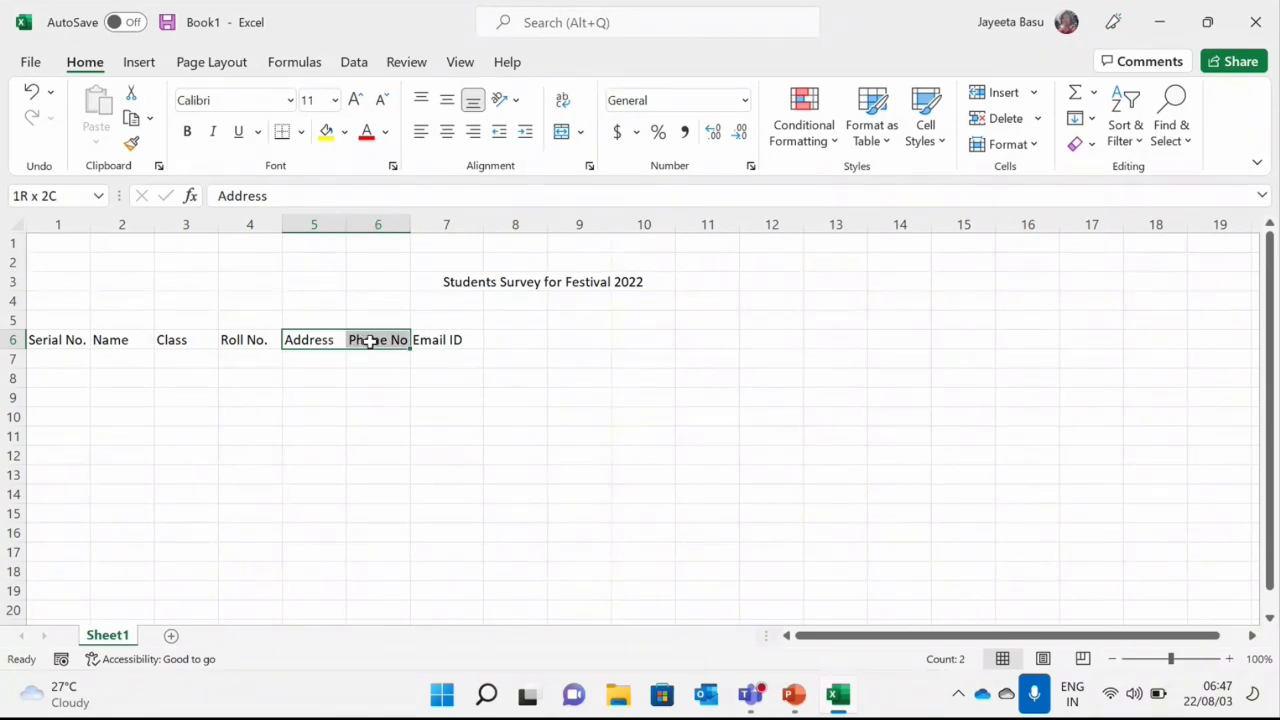
{"action": "mouse_move", "coordinate": [370, 341]}
{"action": "left_mouse_down"}
{"action": "mouse_move", "coordinate": [277, 363]}
{"action": "mouse_move", "coordinate": [358, 340]}
{"action": "left_mouse_up"}
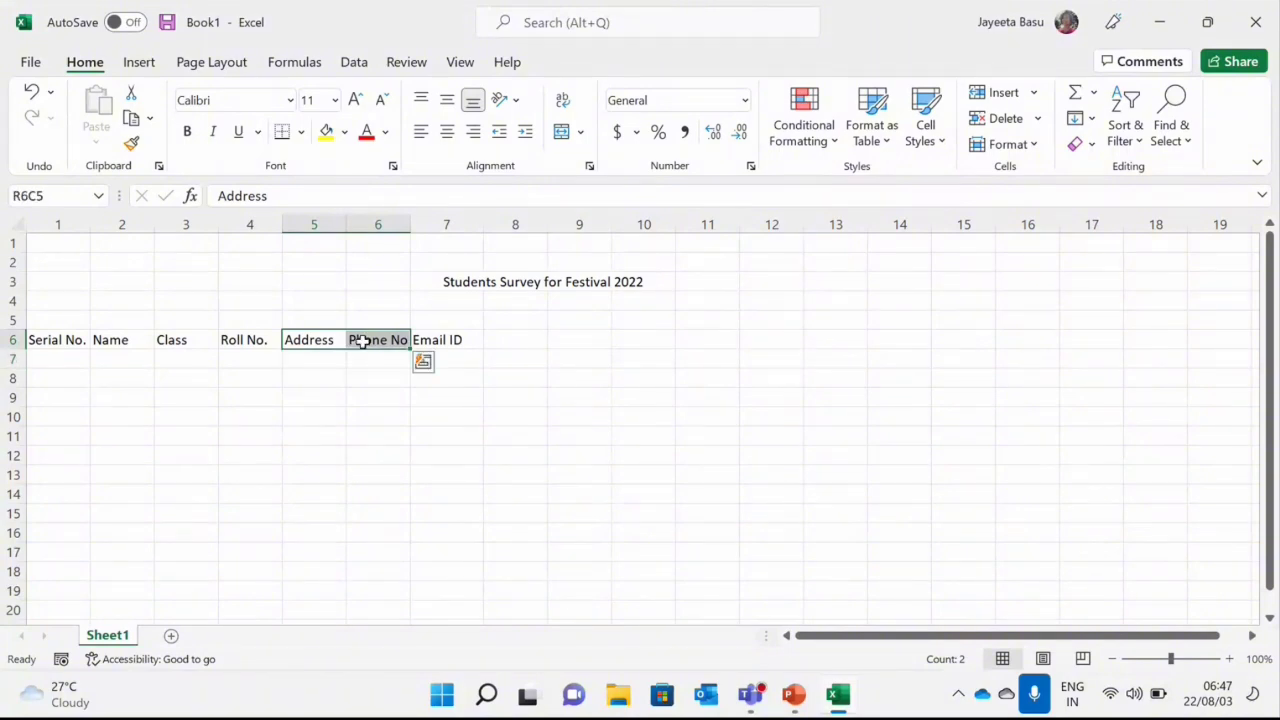
{"action": "left_click", "coordinate": [582, 133]}
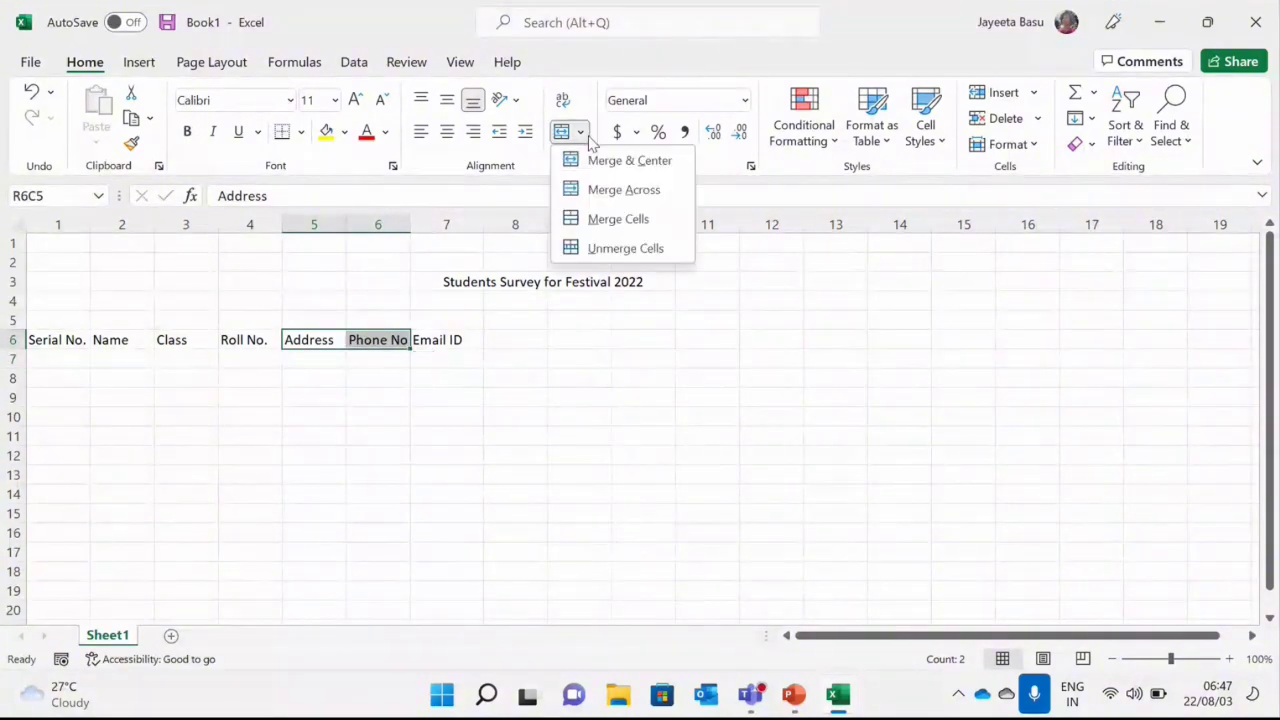
{"action": "left_click", "coordinate": [604, 221]}
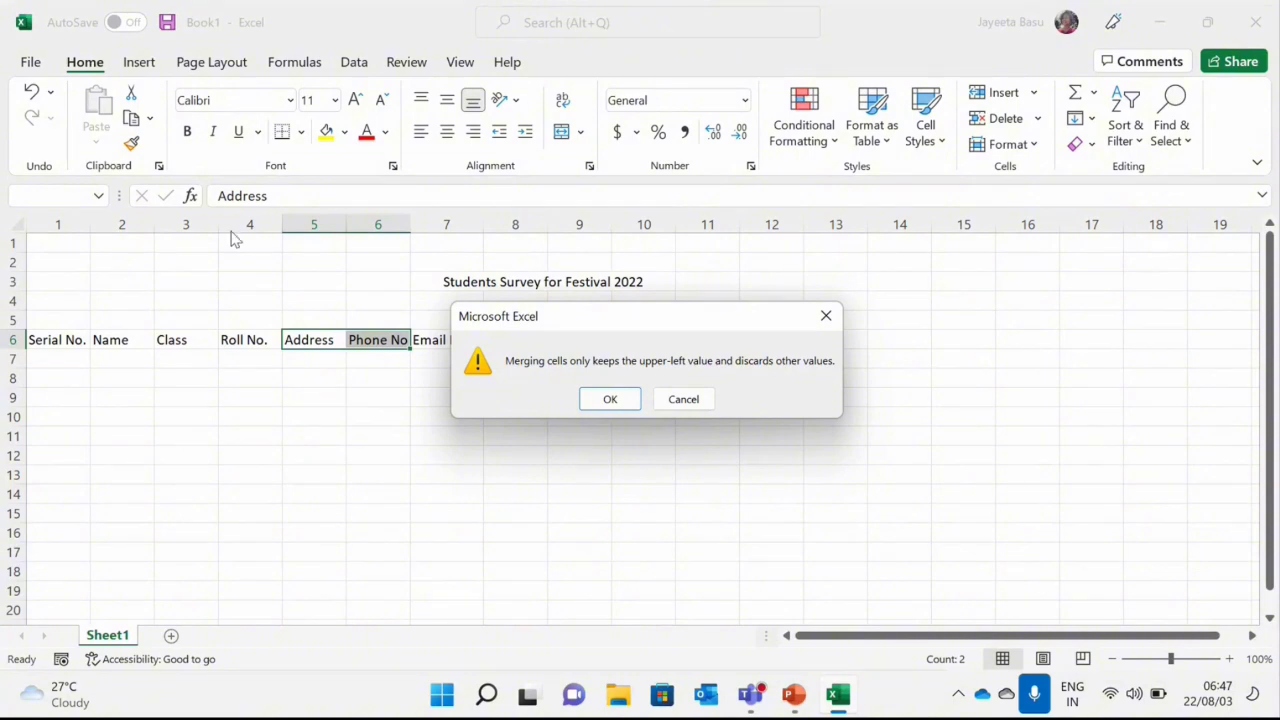
{"action": "left_click", "coordinate": [600, 405]}
{"action": "left_click", "coordinate": [343, 356]}
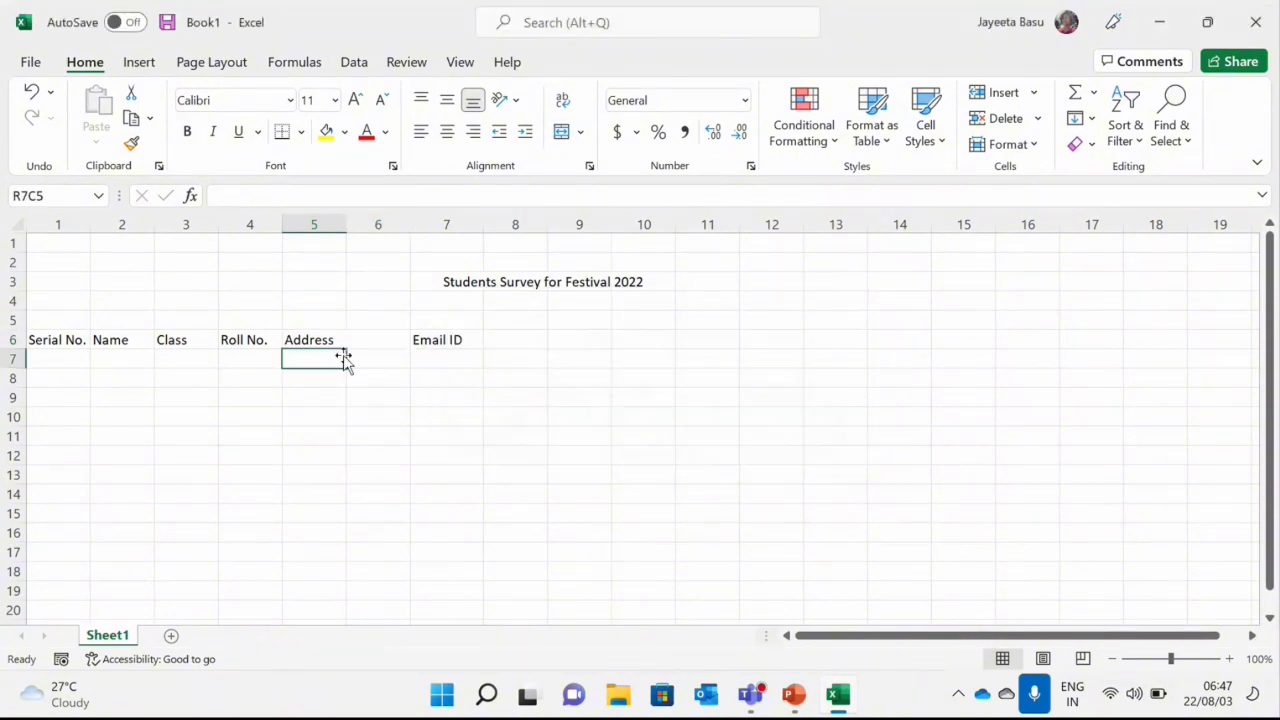
- Check the merged "Address" cell against the cells below it and undo the merge with "Phone No"
{"action": "left_click", "coordinate": [339, 338]}
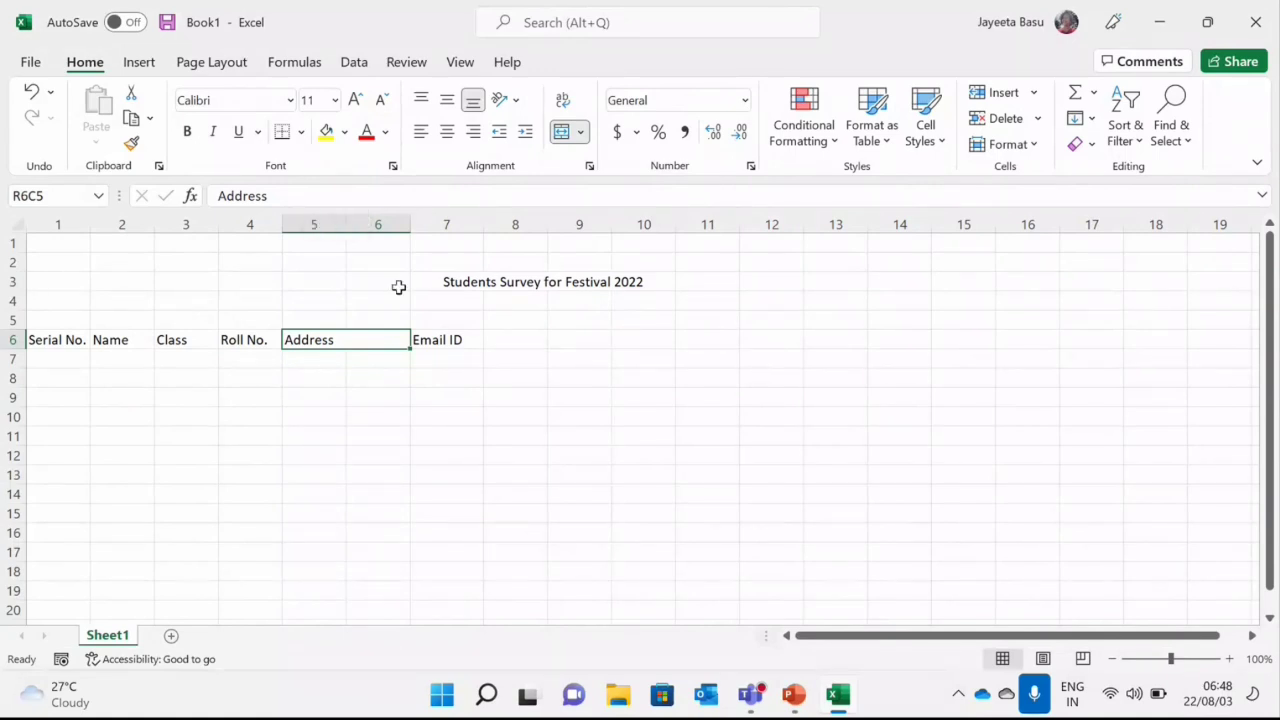
{"action": "left_click_drag", "start_coordinate": [289, 414], "coordinate": [352, 362]}
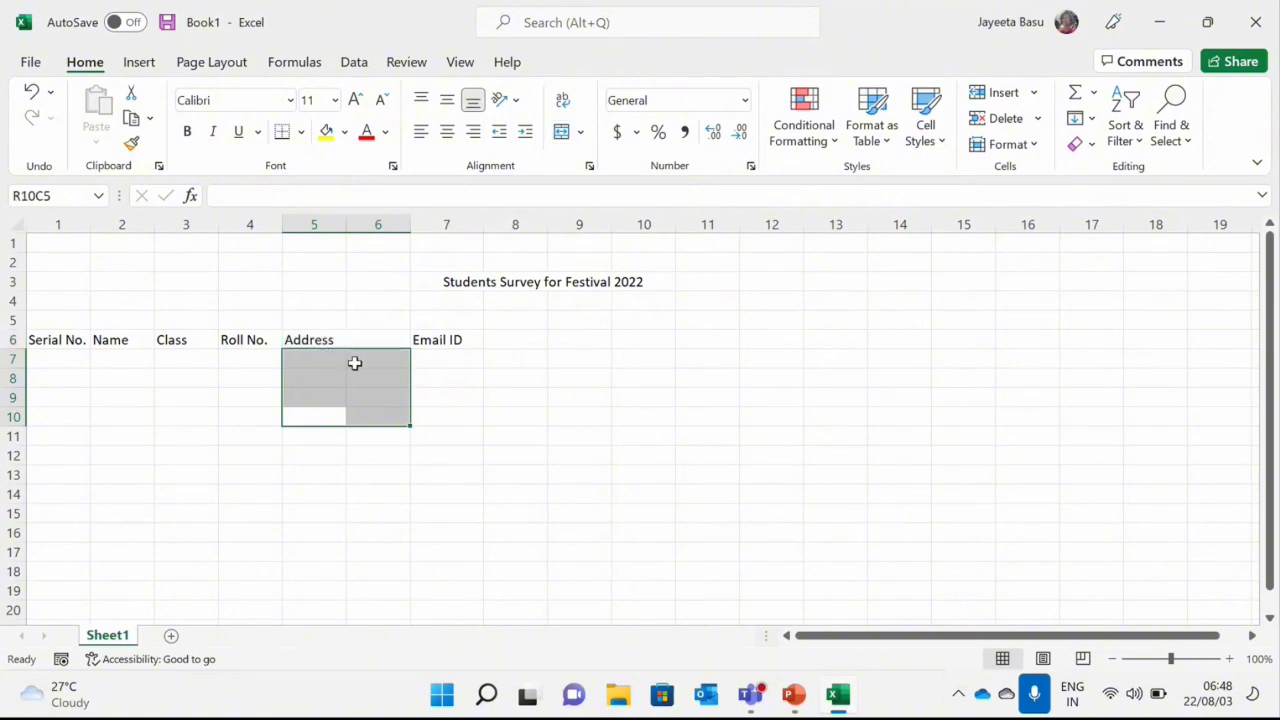
{"action": "left_click", "coordinate": [352, 360]}
{"action": "left_click", "coordinate": [329, 341]}
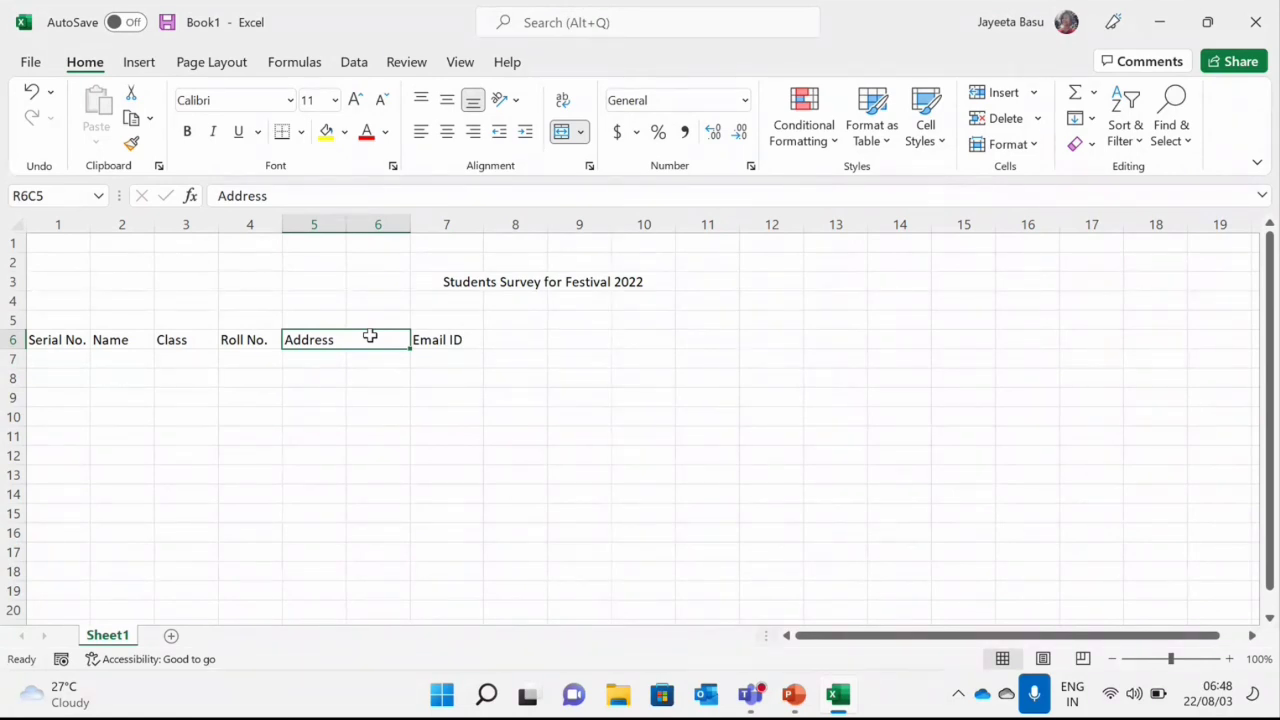
{"action": "key", "text": "ctrl+z"}
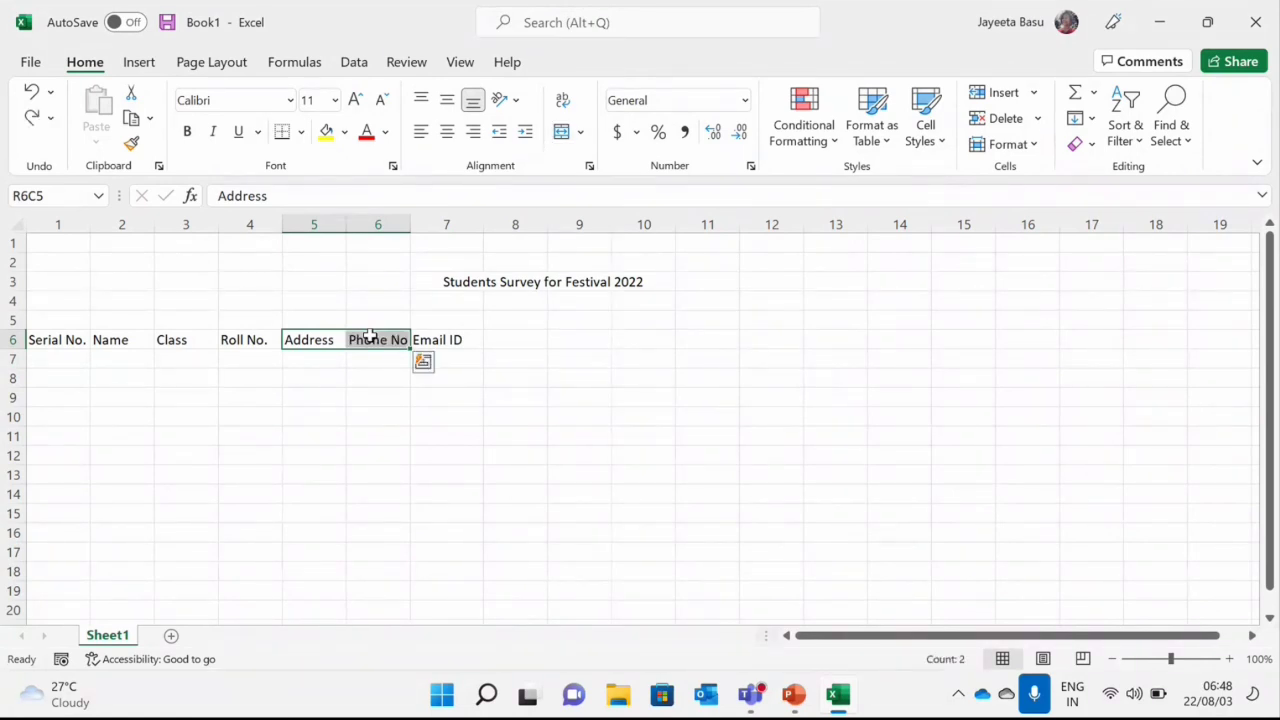
{"action": "left_click", "coordinate": [367, 432]}
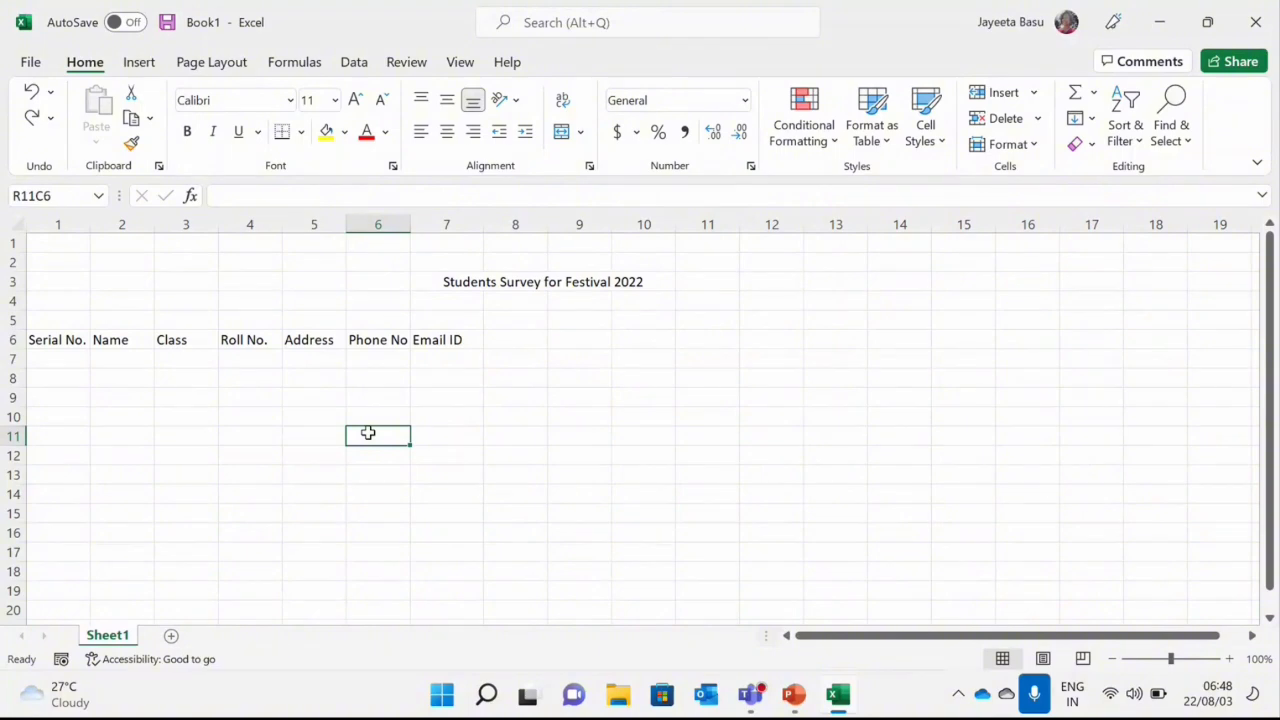
- Insert a new sheet column between the "Address" and "Phone No" columns
{"action": "left_click", "coordinate": [313, 222]}
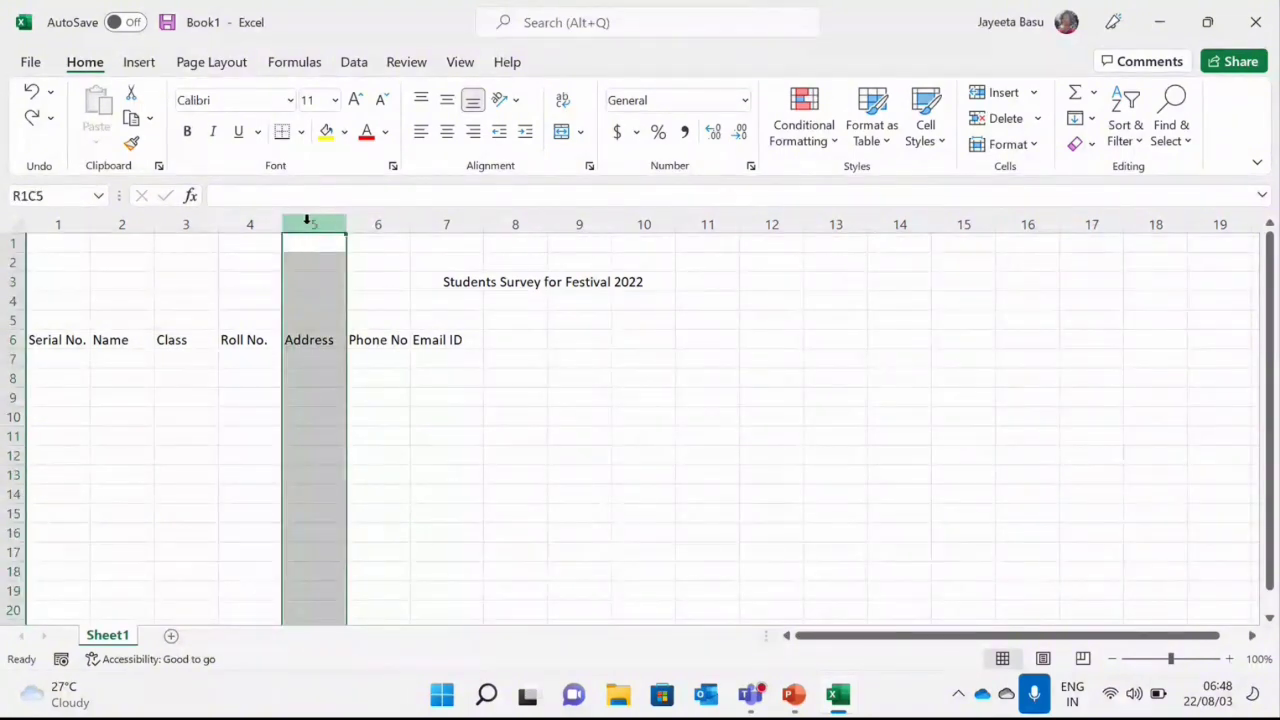
{"action": "left_click", "coordinate": [366, 224]}
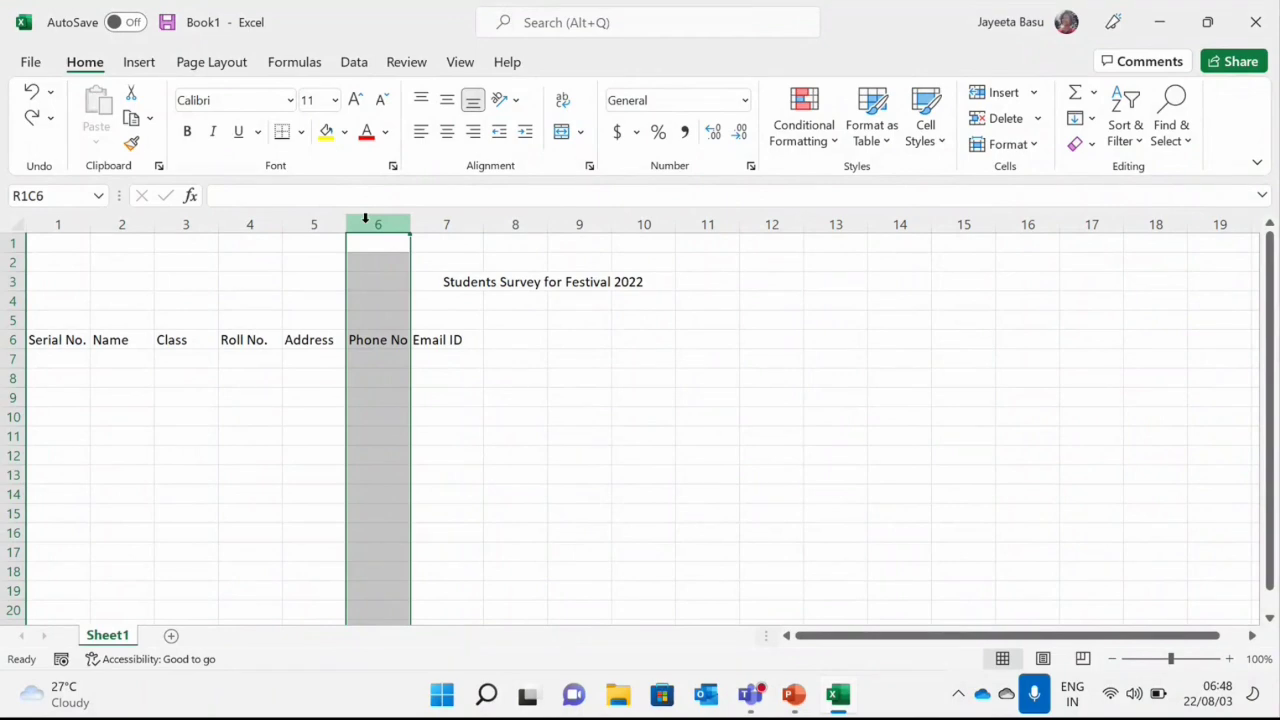
{"action": "left_click", "coordinate": [1035, 93]}
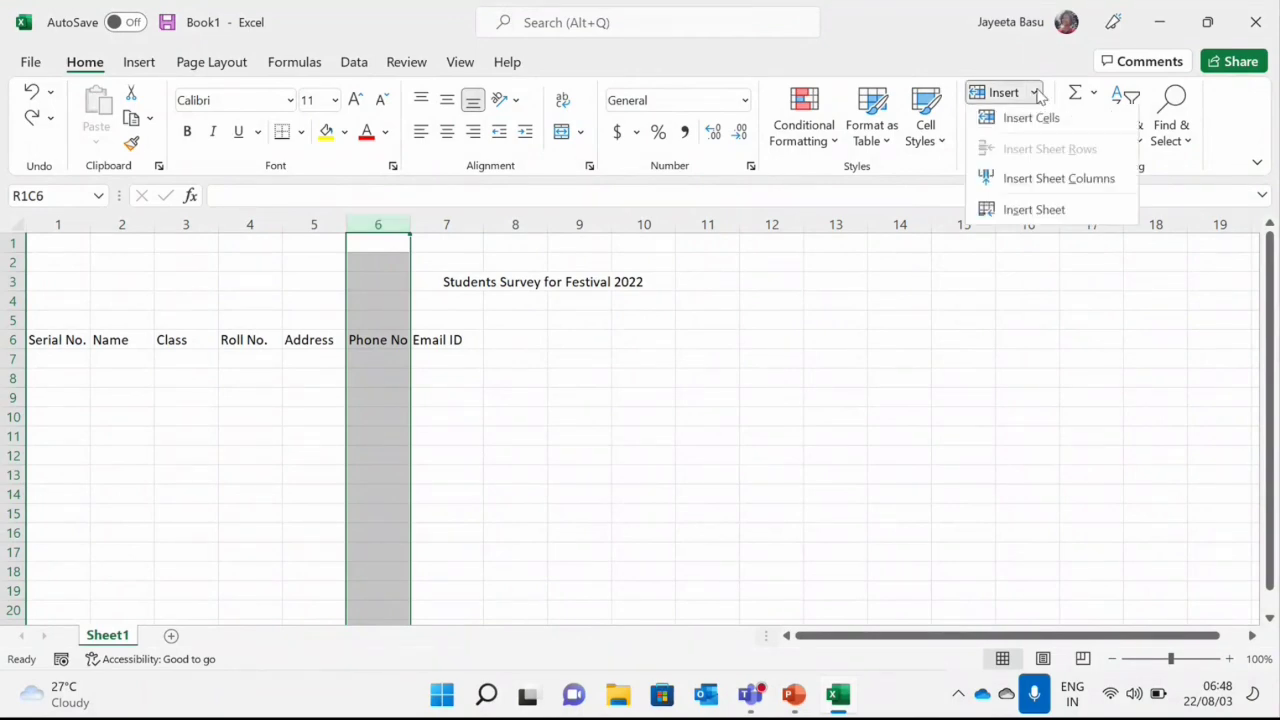
{"action": "left_click", "coordinate": [1038, 190]}
{"action": "left_click", "coordinate": [570, 416]}
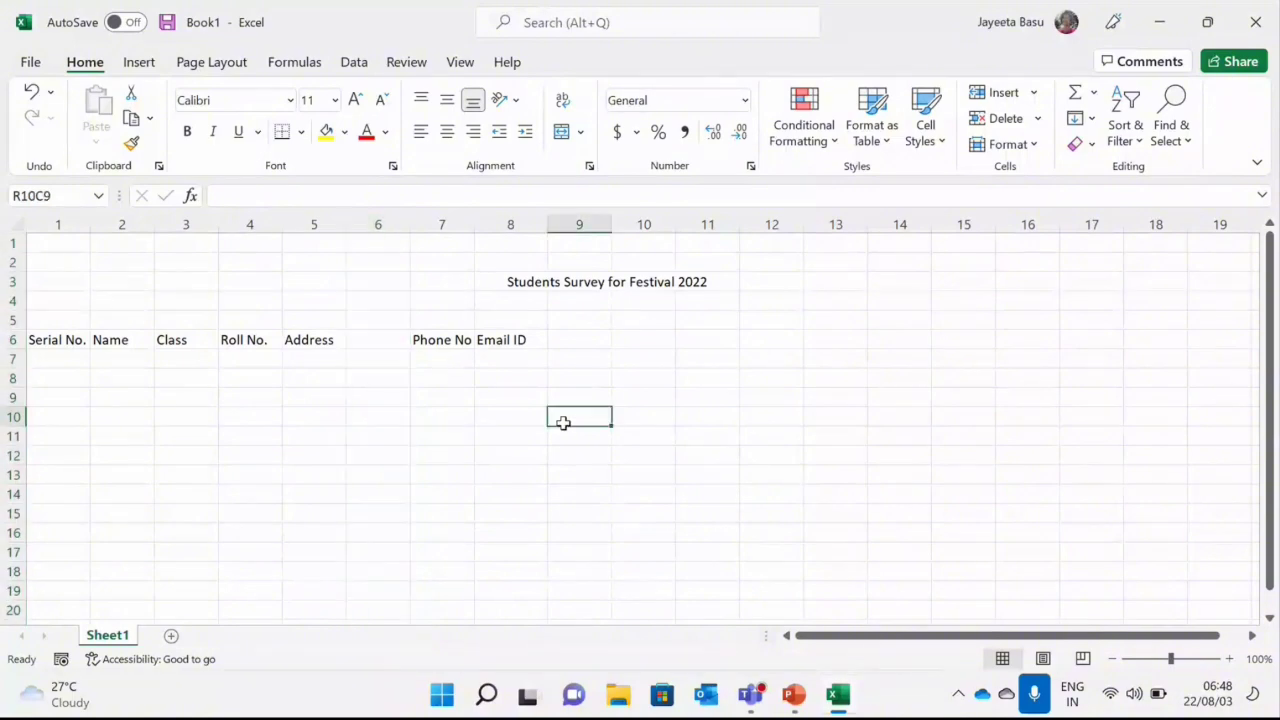
- Merge and center the "Address" heading across columns 5 and 6 in row 6
{"action": "left_click_drag", "start_coordinate": [326, 340], "coordinate": [356, 341]}
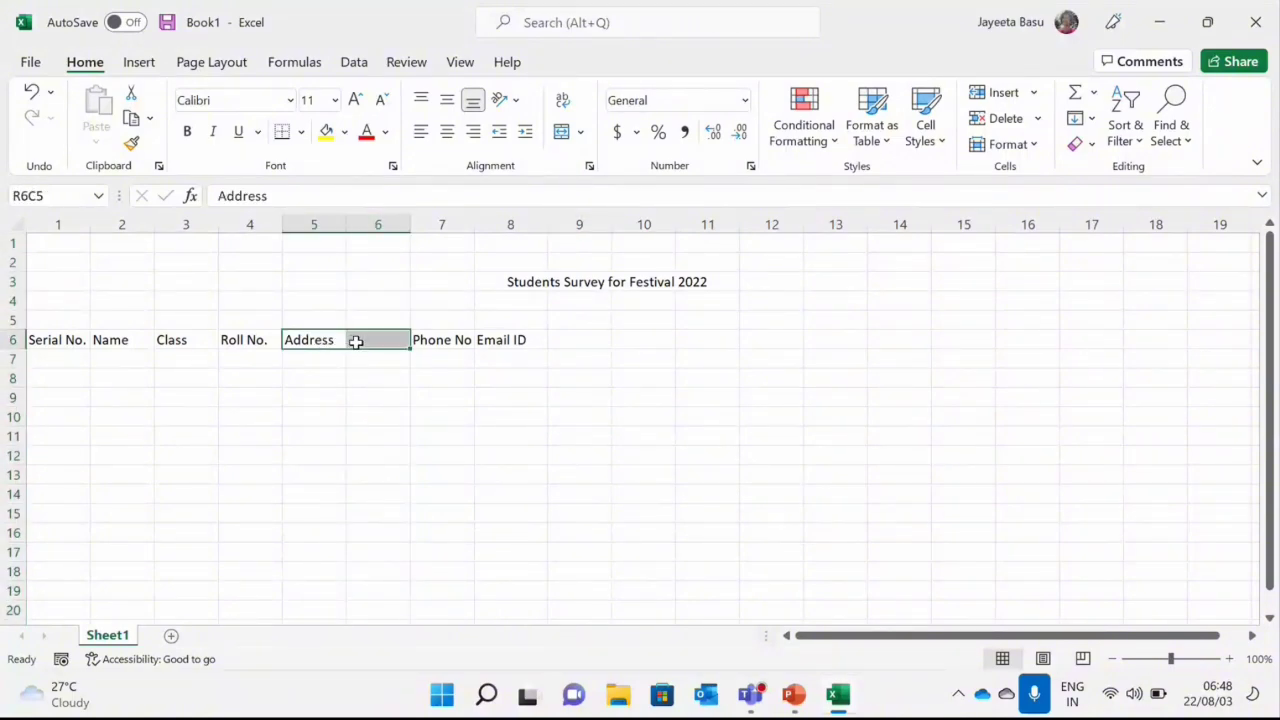
{"action": "left_click", "coordinate": [567, 133]}
{"action": "left_click", "coordinate": [298, 486]}
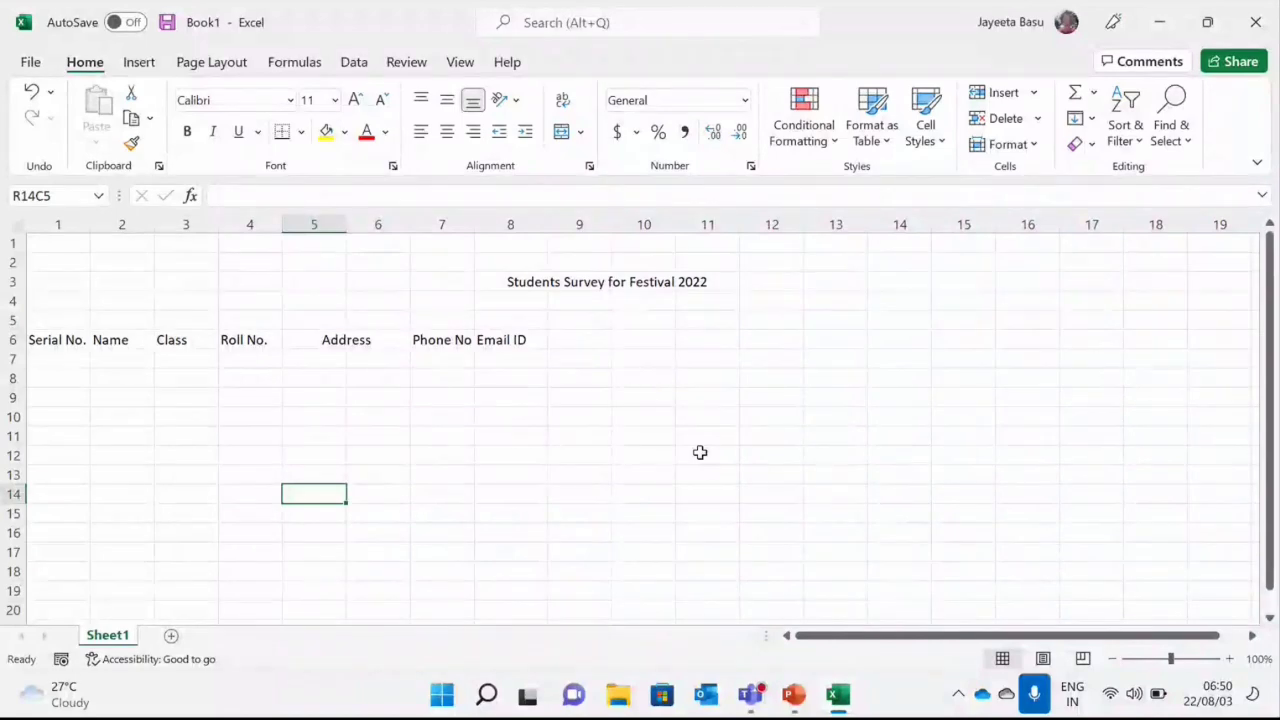
{"action": "left_click", "coordinate": [580, 132]}
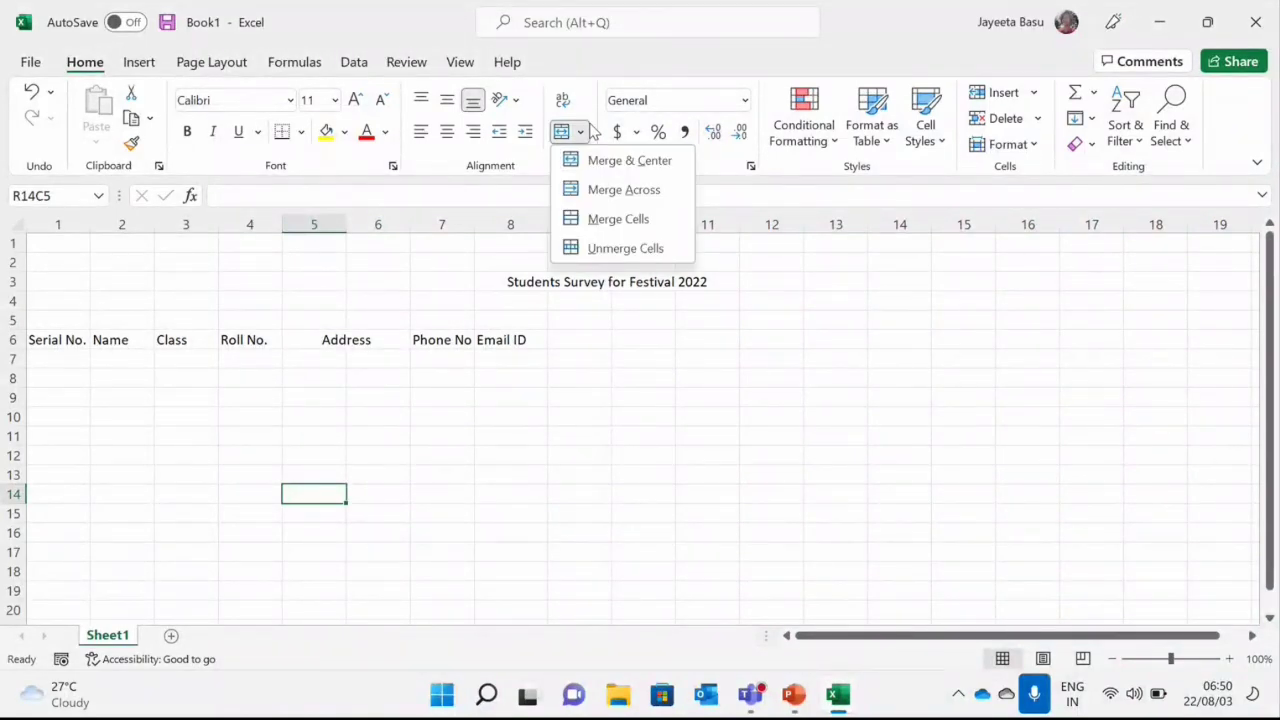
{"action": "left_click", "coordinate": [601, 195]}
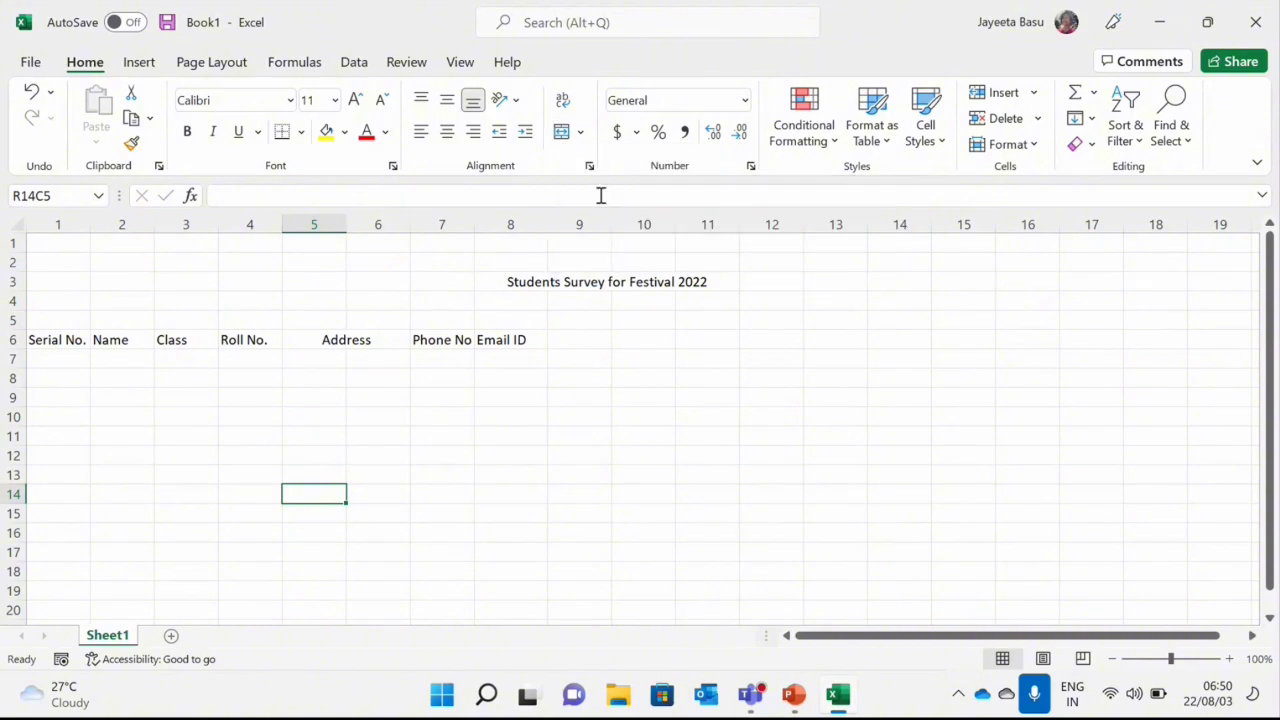
{"action": "left_click", "coordinate": [582, 135]}
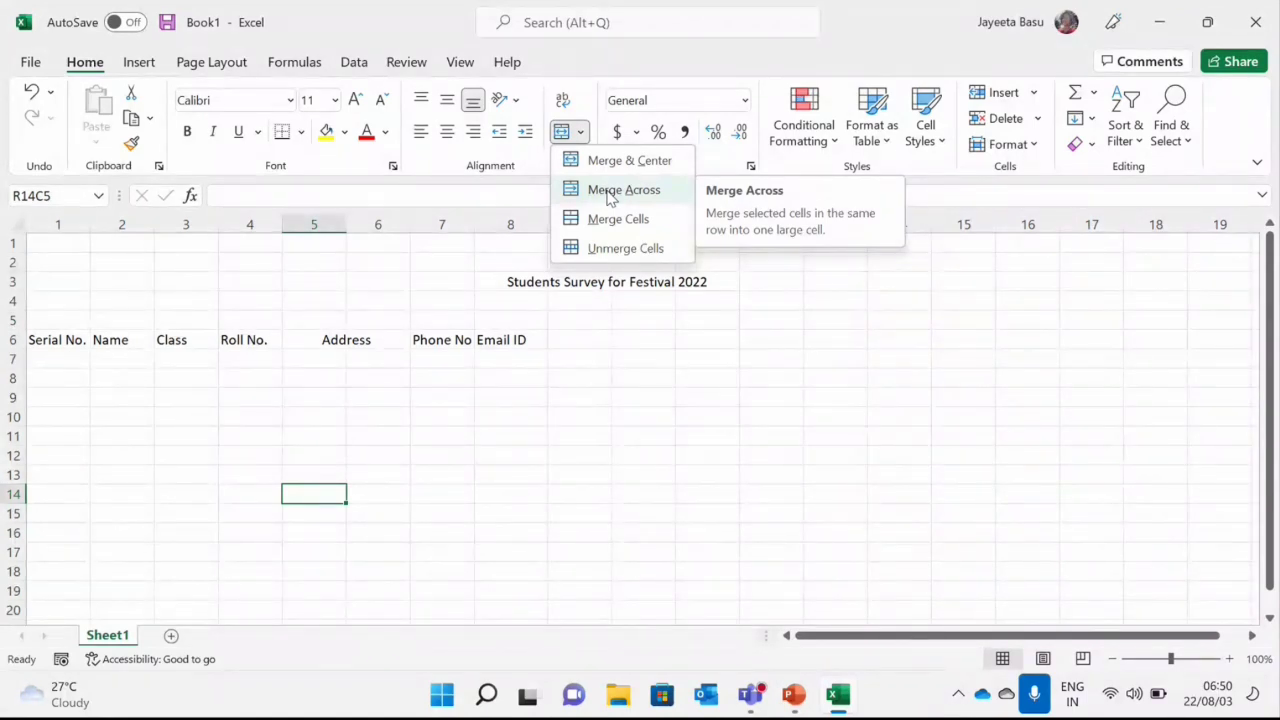
{"action": "left_click", "coordinate": [474, 466]}
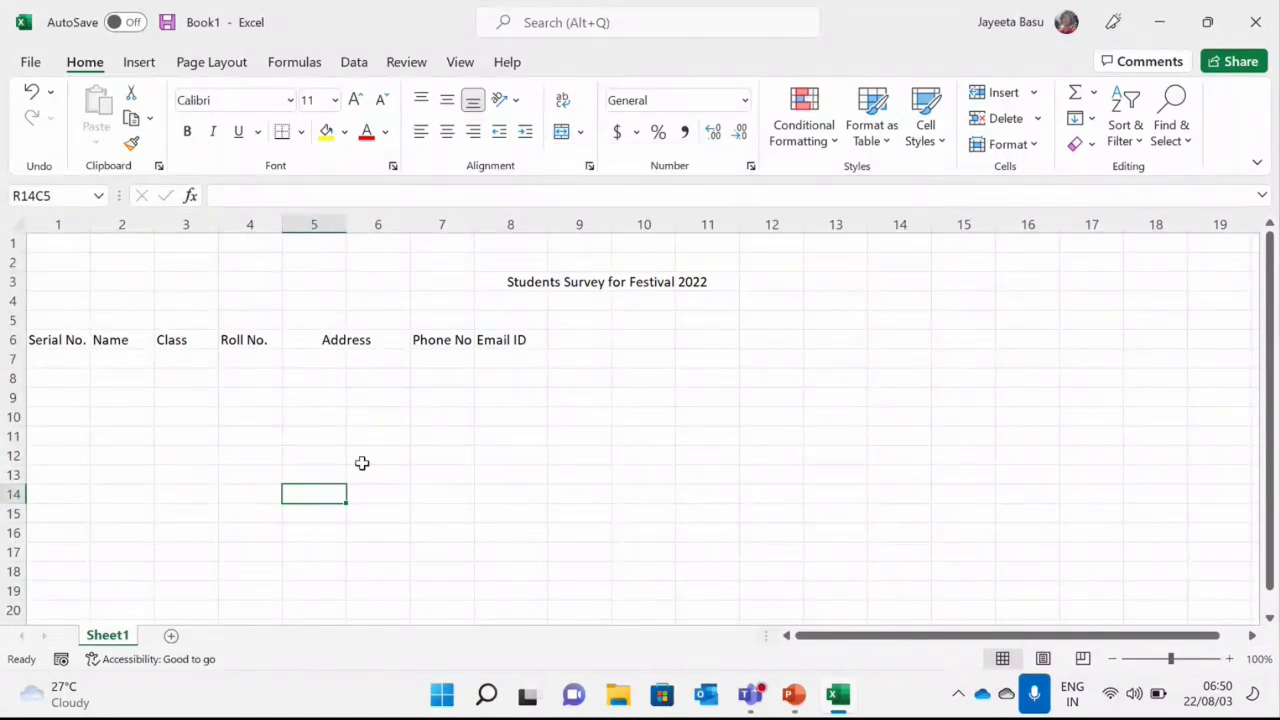
- Merge and center the empty block spanning rows 11 to 15 and columns 2 to 6, and unmerge it again
{"action": "left_click_drag", "start_coordinate": [128, 437], "coordinate": [362, 508]}
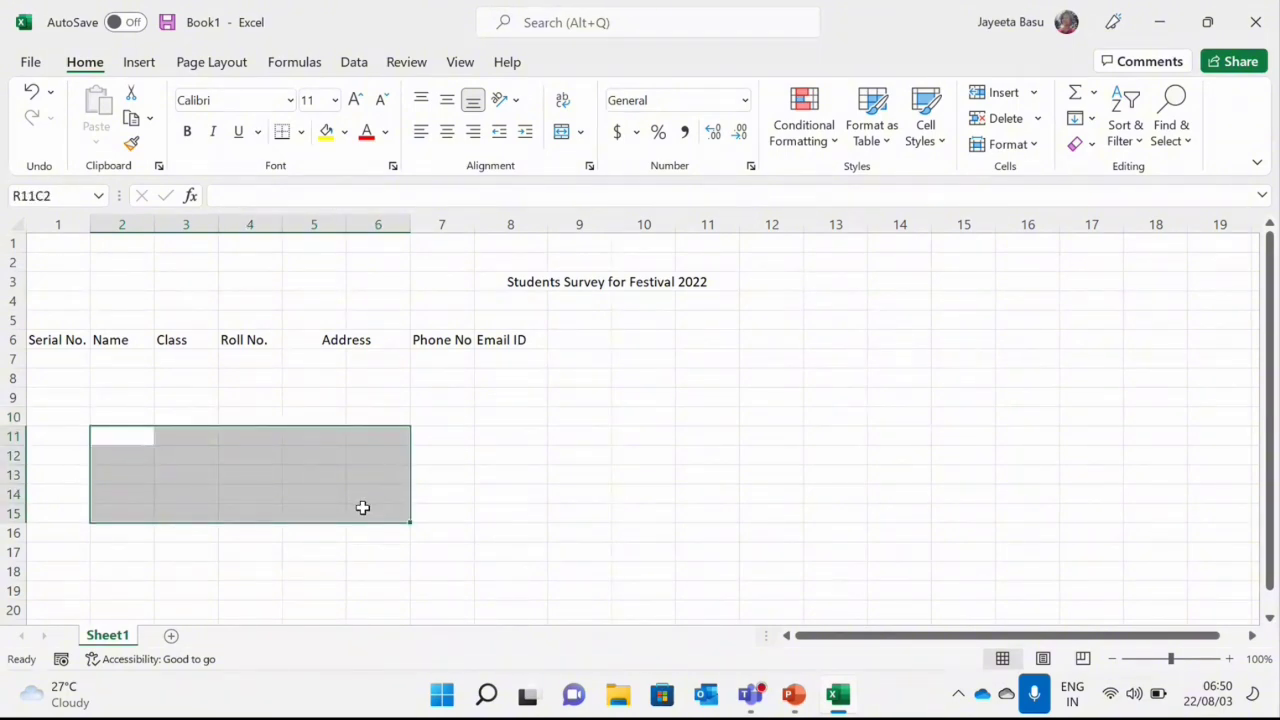
{"action": "left_click", "coordinate": [563, 133]}
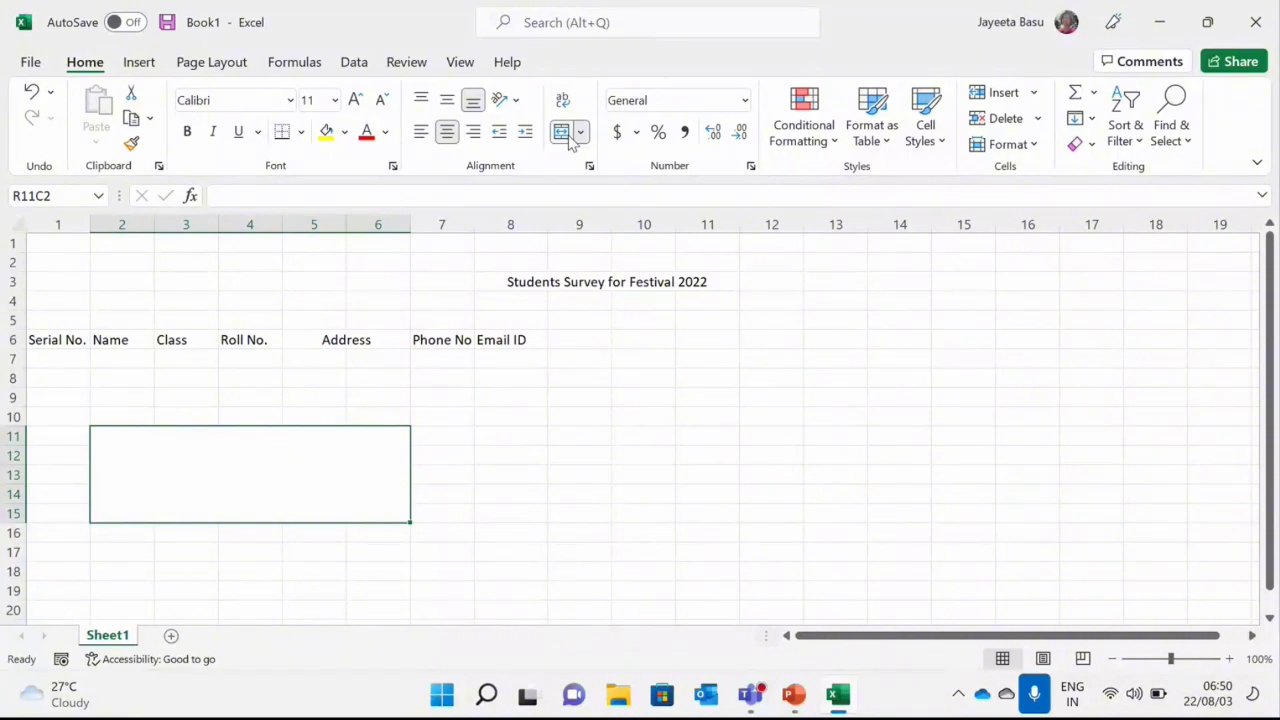
{"action": "left_click", "coordinate": [566, 136]}
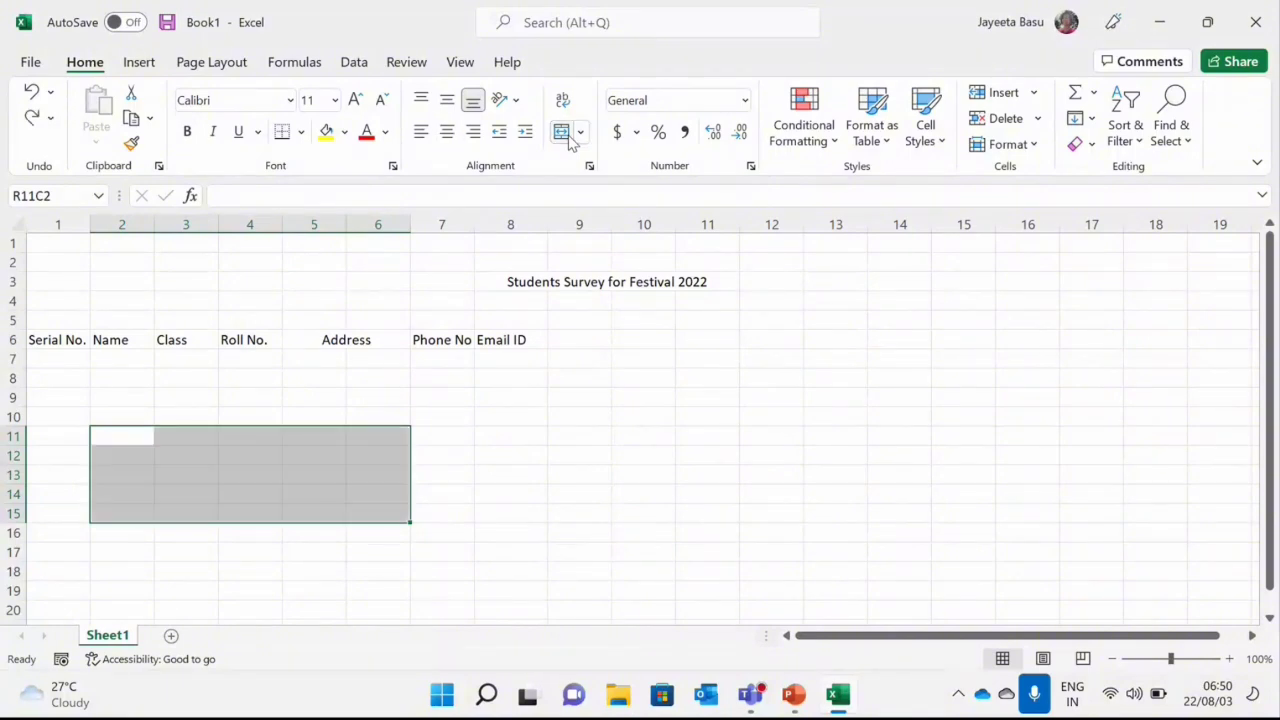
{"action": "right_click", "coordinate": [777, 304]}
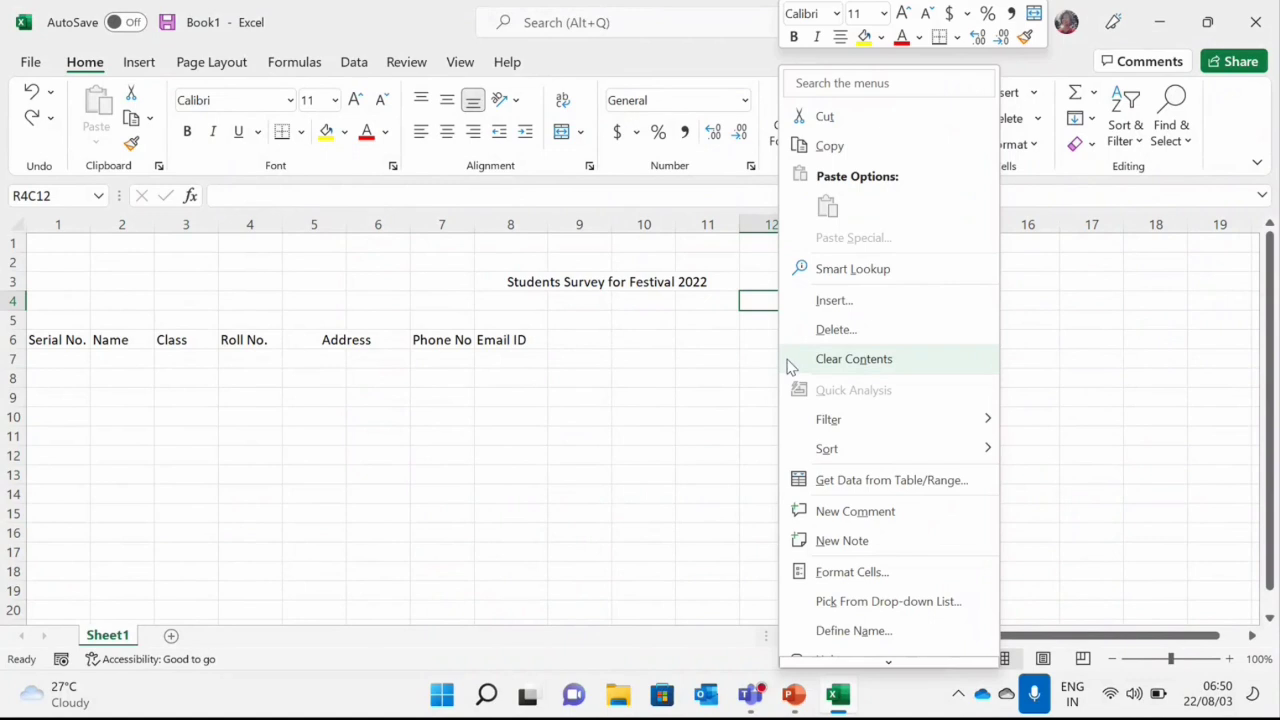
{"action": "left_click", "coordinate": [733, 358]}
- Merge the empty cells in rows 4 to 11 of column 12 vertically using Merge Cells
{"action": "left_click_drag", "start_coordinate": [766, 302], "coordinate": [770, 429]}
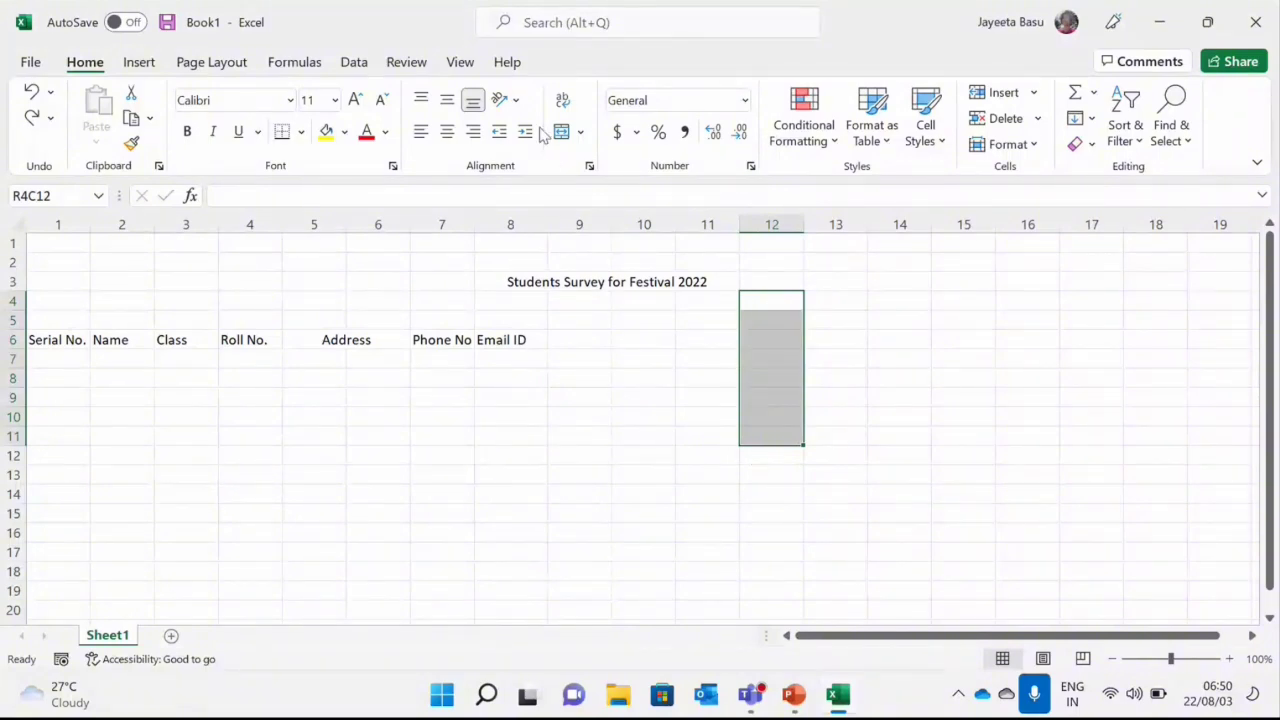
{"action": "left_click", "coordinate": [584, 134]}
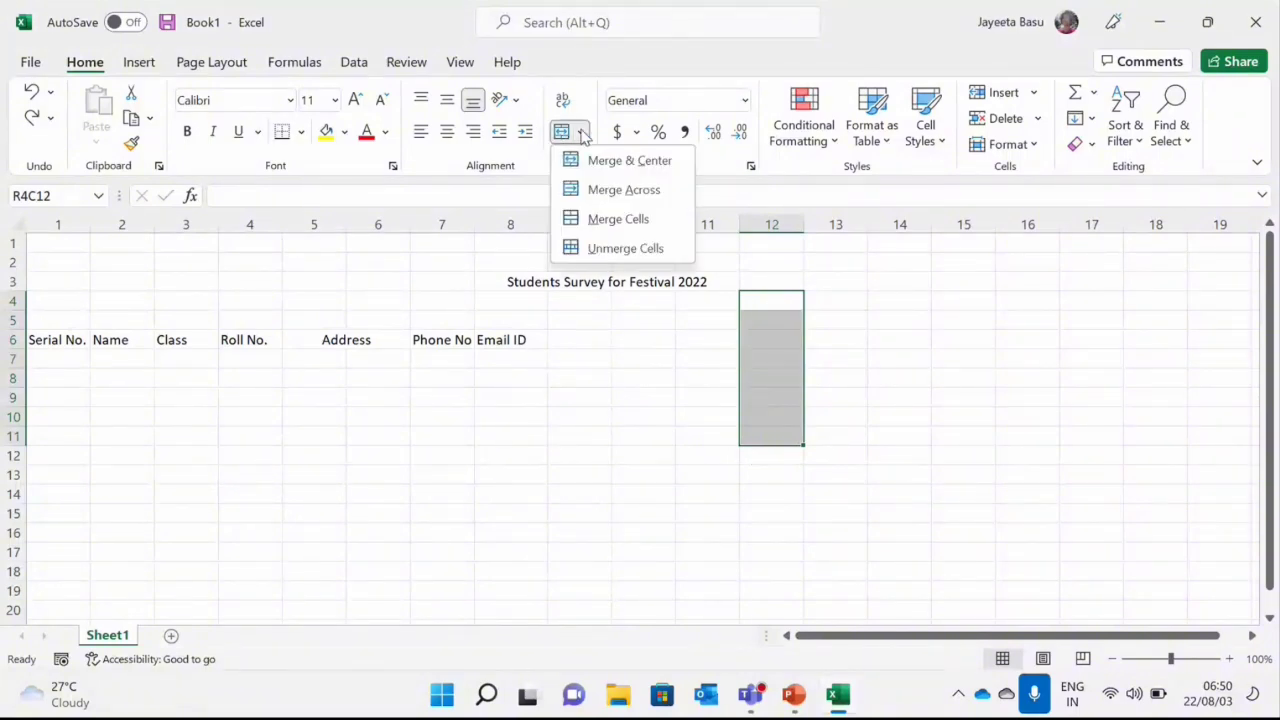
{"action": "left_click", "coordinate": [593, 217]}
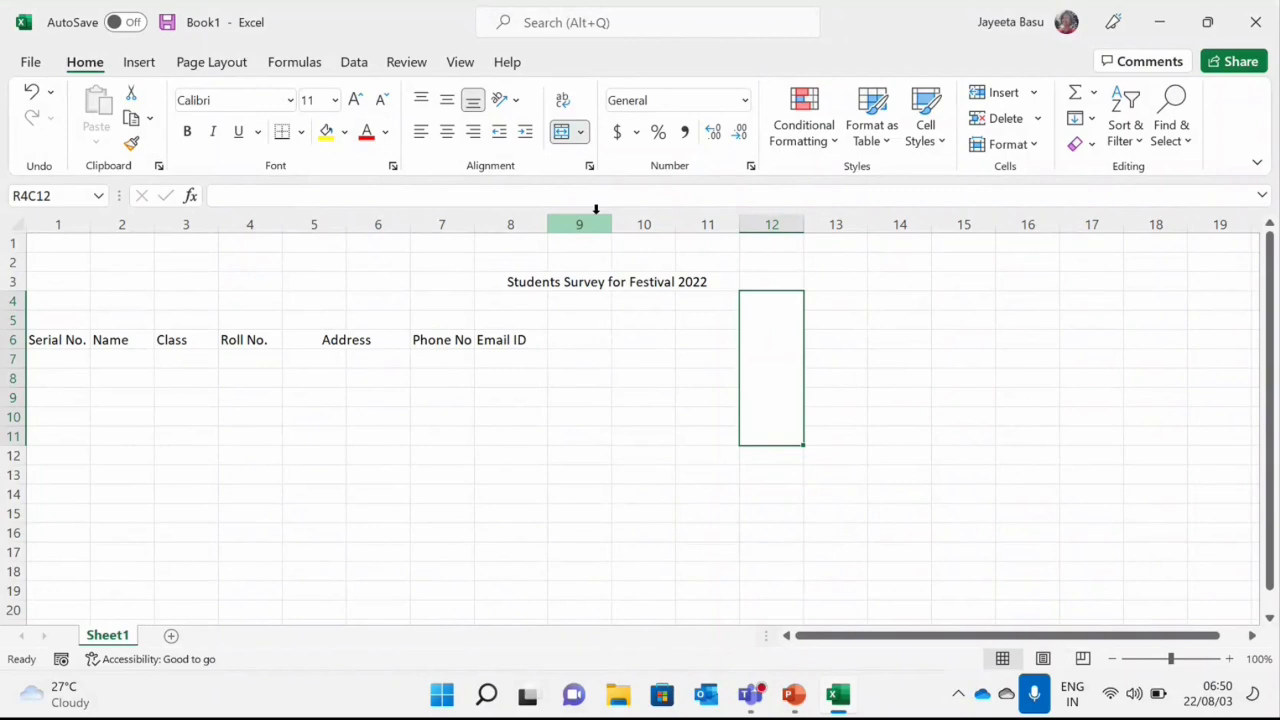
- Merge the empty block spanning rows 5 to 7 and columns 13 to 16 using Merge Cells
{"action": "left_click", "coordinate": [835, 314]}
{"action": "left_click_drag", "start_coordinate": [835, 314], "coordinate": [1025, 364]}
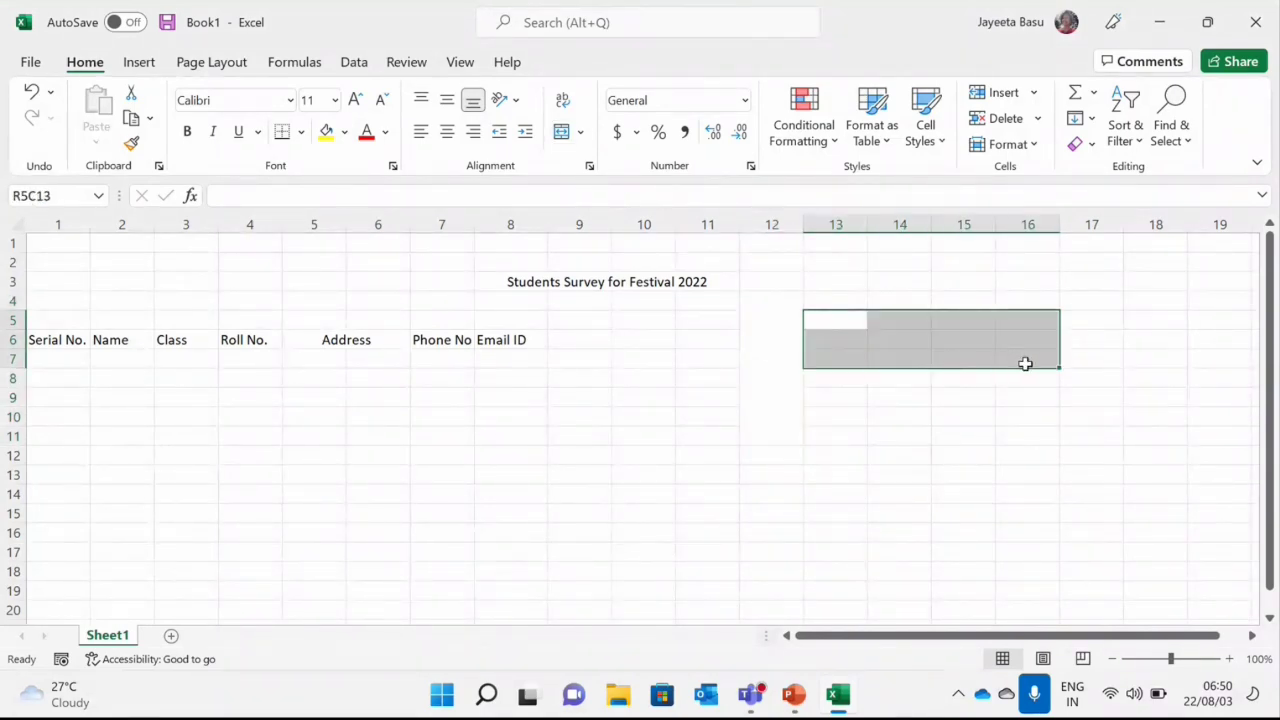
{"action": "left_click", "coordinate": [580, 132]}
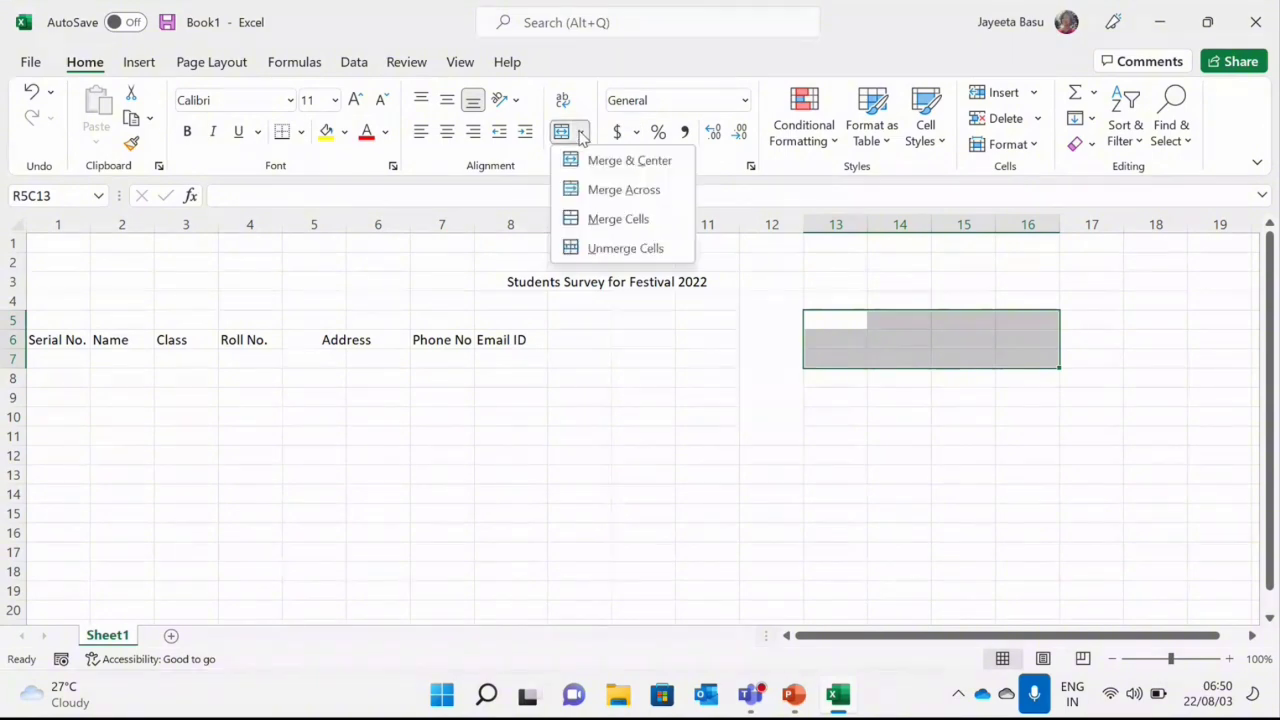
{"action": "left_click", "coordinate": [600, 220]}
{"action": "left_click_drag", "start_coordinate": [630, 452], "coordinate": [788, 554]}
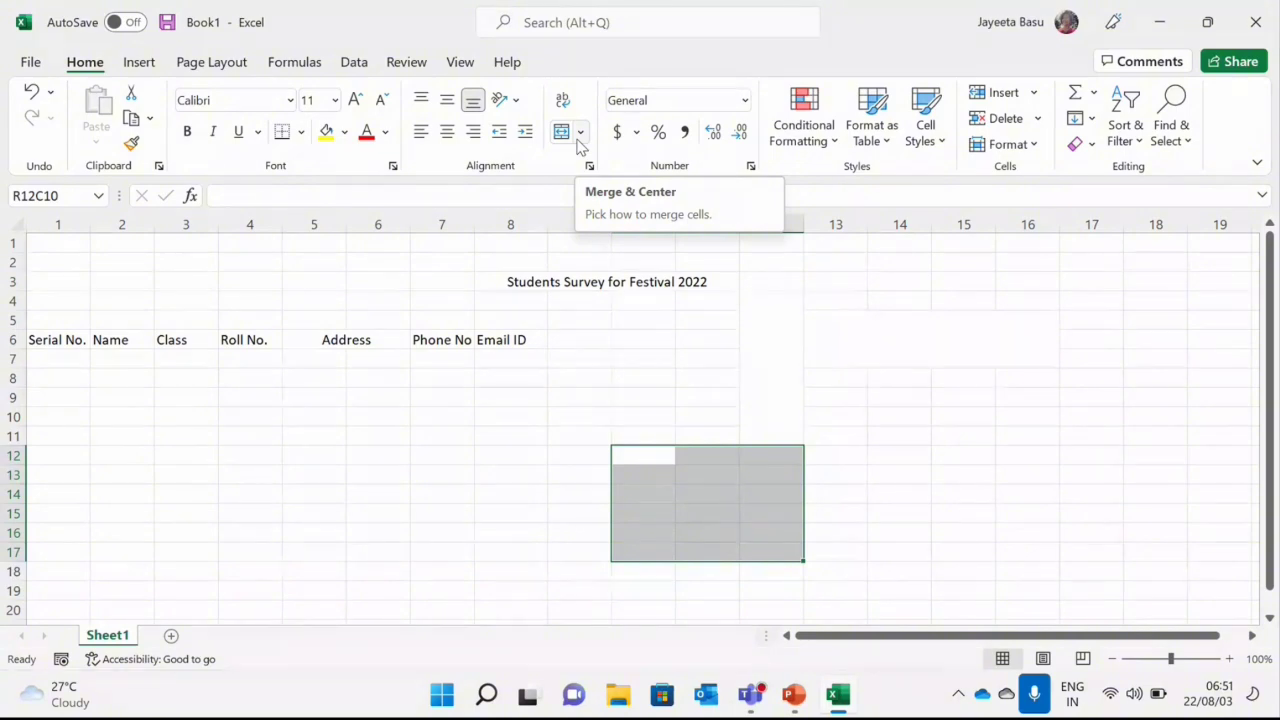
{"action": "left_click", "coordinate": [277, 491]}
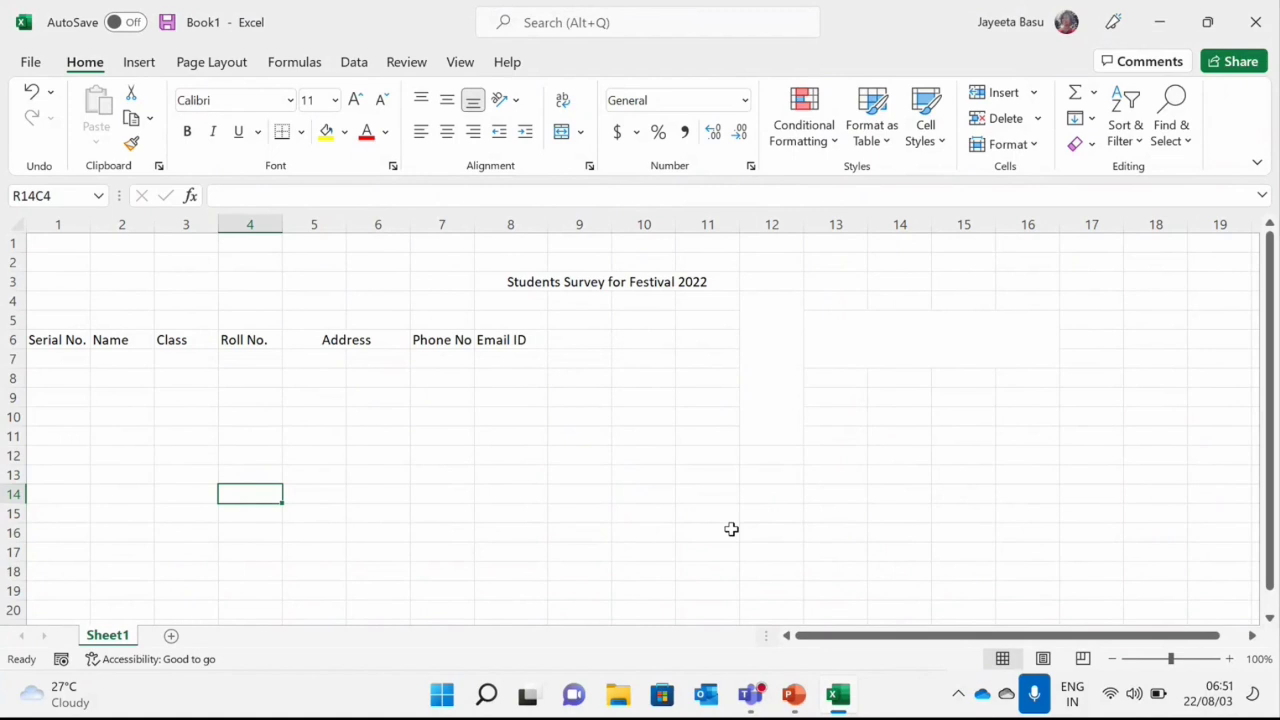
- Switch to the PowerPoint presentation, start the slide show from the "Merge Cells" slide and advance to the "Center Cells" slide
{"action": "left_click", "coordinate": [838, 700]}
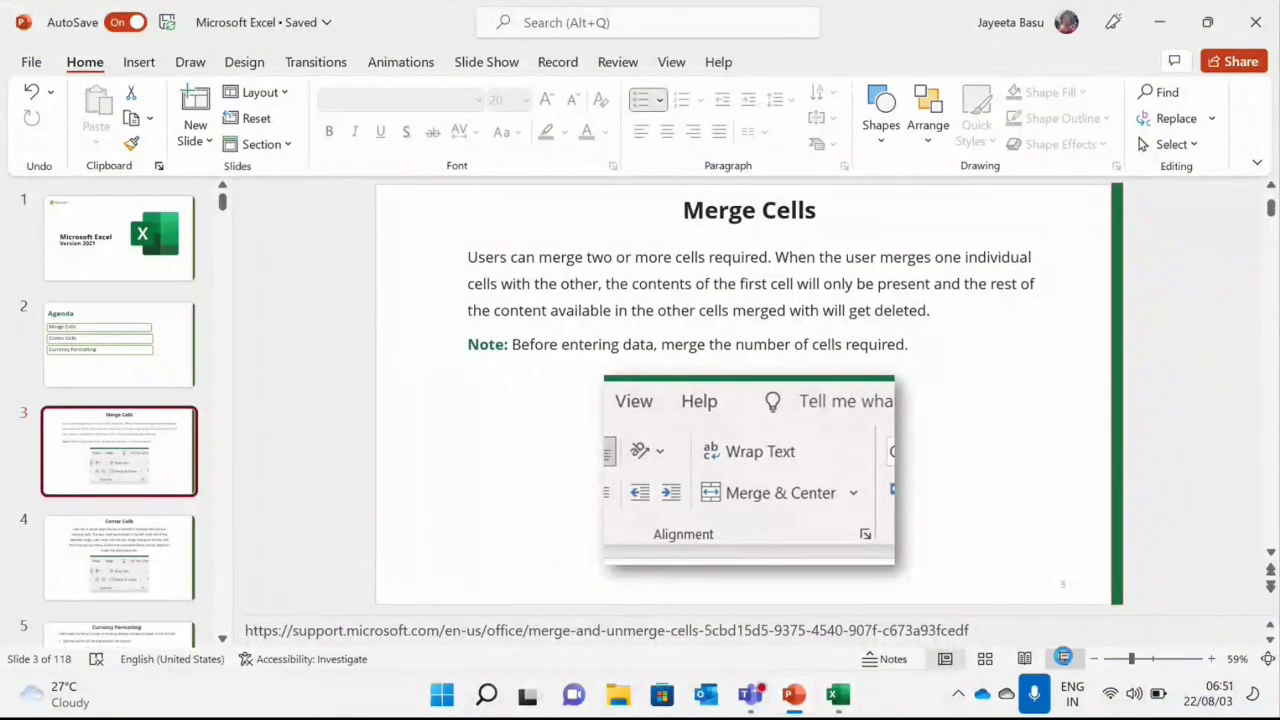
{"action": "key", "text": "shift+F5"}
{"action": "key", "text": "Right"}
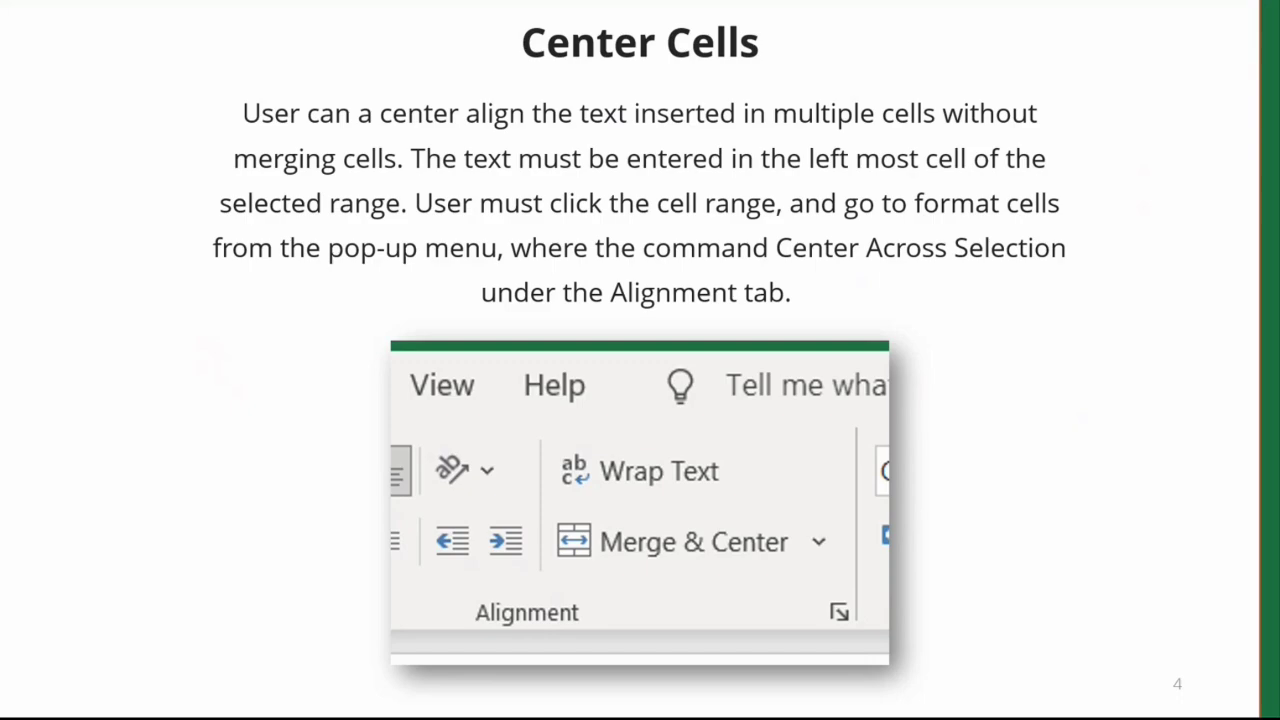
- Switch from the slide show to the Excel workbook and enter "Parent-Teacher Meeting" in row 14, column 8
{"action": "key", "text": "Escape"}
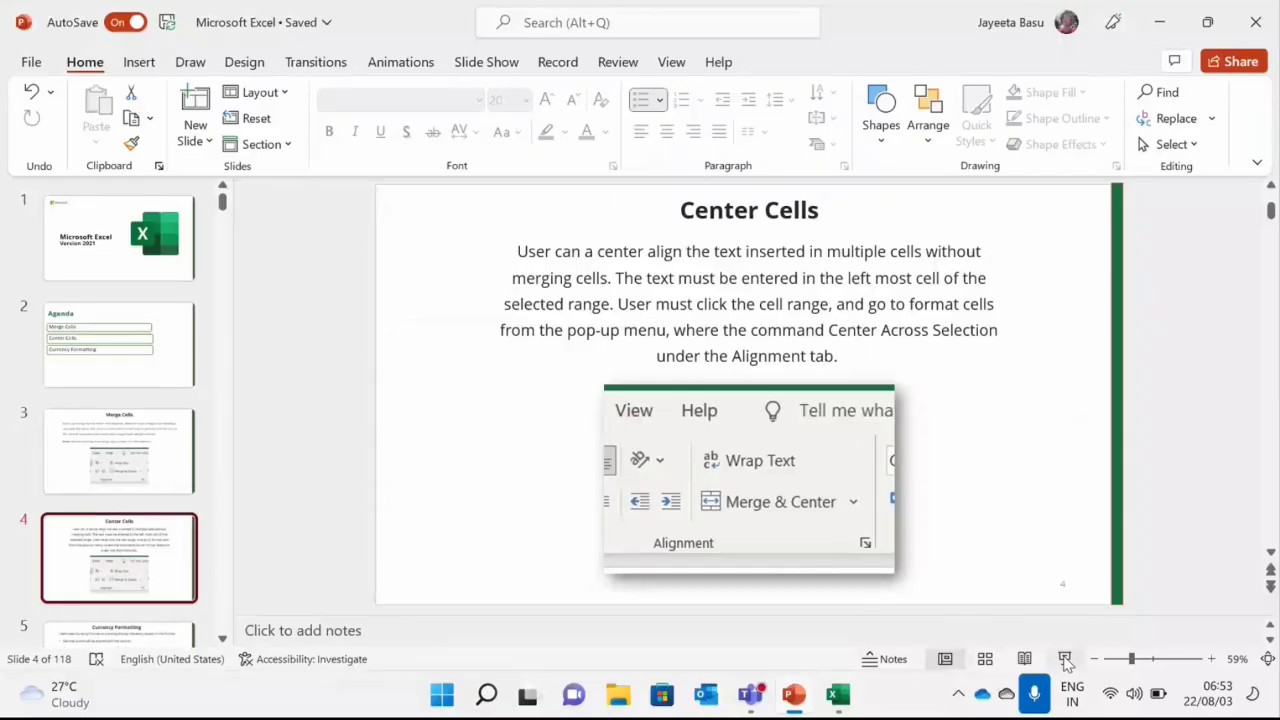
{"action": "left_click", "coordinate": [836, 696]}
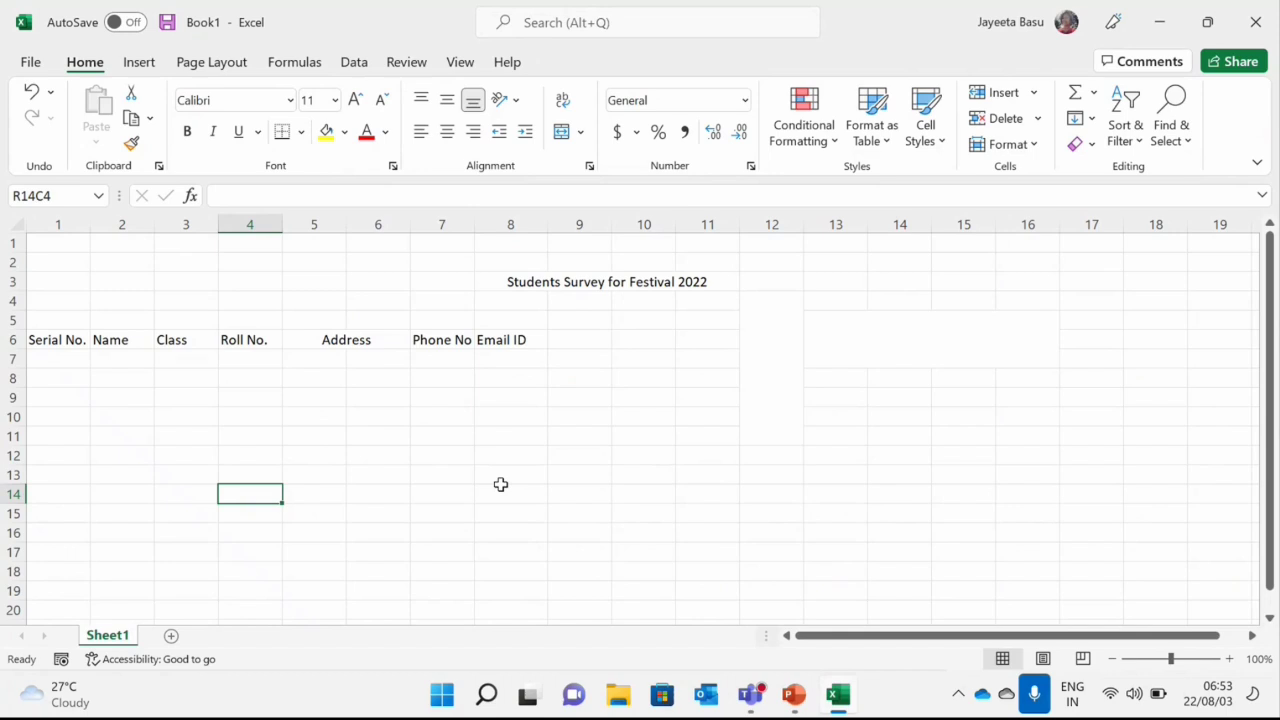
{"action": "mouse_move", "coordinate": [500, 484]}
{"action": "left_mouse_down"}
{"action": "mouse_move", "coordinate": [669, 509]}
{"action": "mouse_move", "coordinate": [741, 504]}
{"action": "mouse_move", "coordinate": [517, 494]}
{"action": "left_mouse_up"}
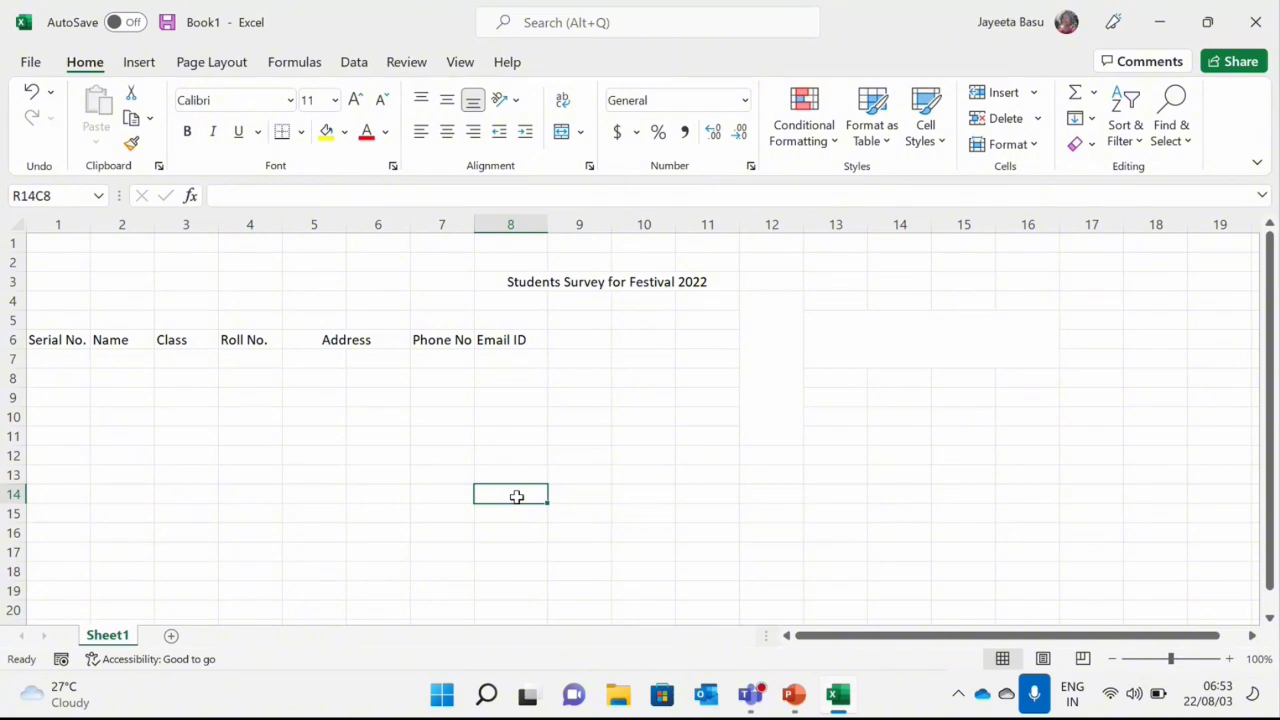
{"action": "type", "text": "Parent"}
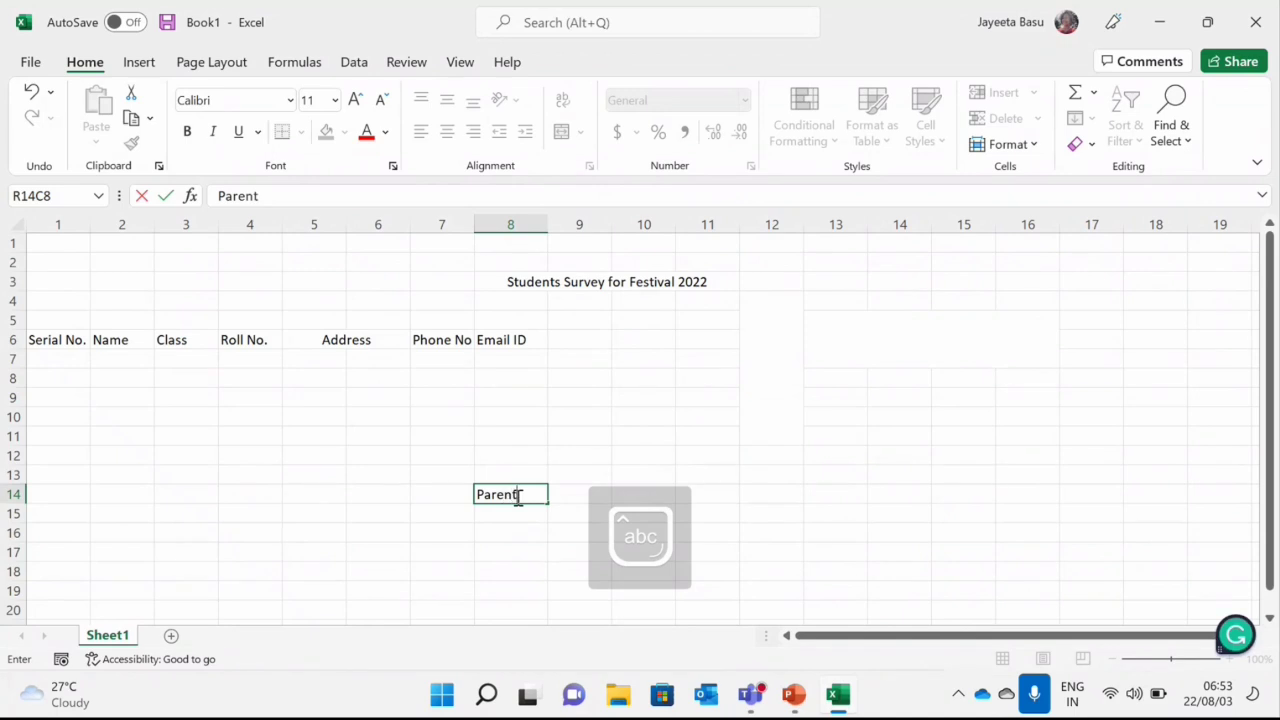
{"action": "type", "text": "0T"}
{"action": "key", "text": "BackSpace"}
{"action": "key", "text": "BackSpace"}
{"action": "type", "text": "-"}
{"action": "key", "text": "Caps_Lock"}
{"action": "type", "text": "T"}
{"action": "key", "text": "Caps_Lock"}
{"action": "type", "text": "eacher"}
{"action": "key", "text": "Caps_Lock"}
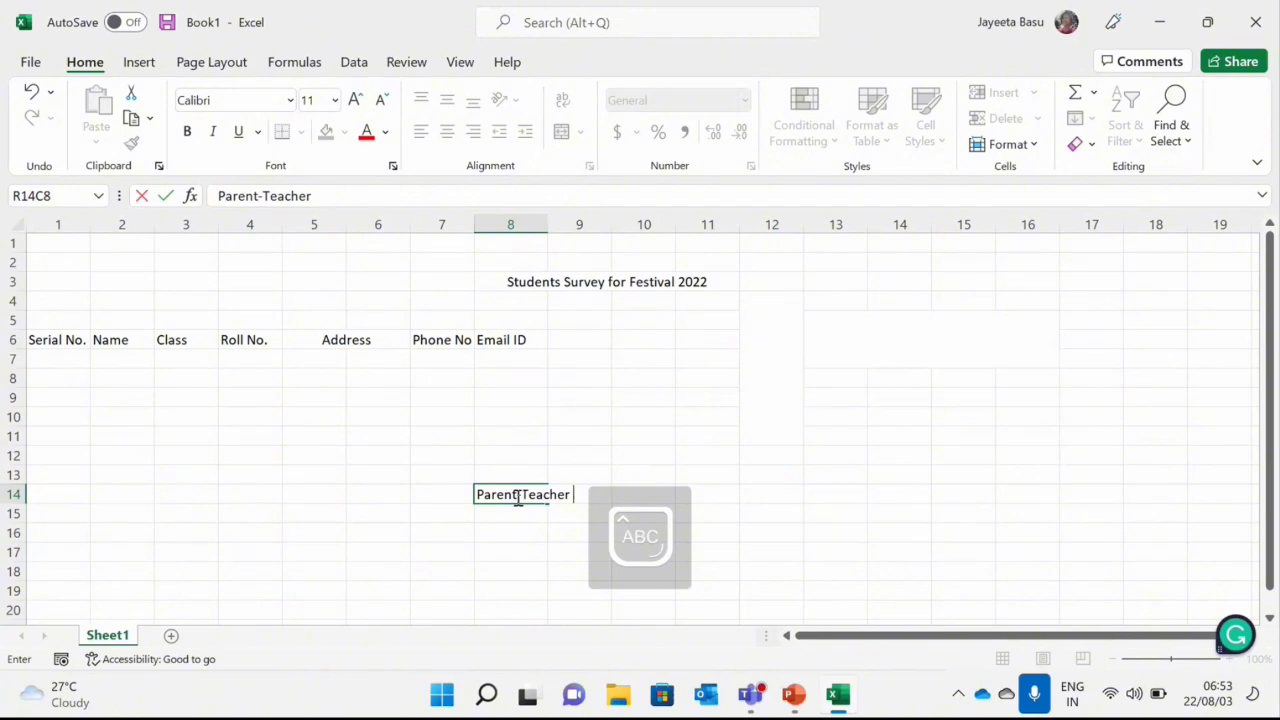
{"action": "type", "text": "M"}
{"action": "key", "text": "Caps_Lock"}
{"action": "type", "text": "eetiin"}
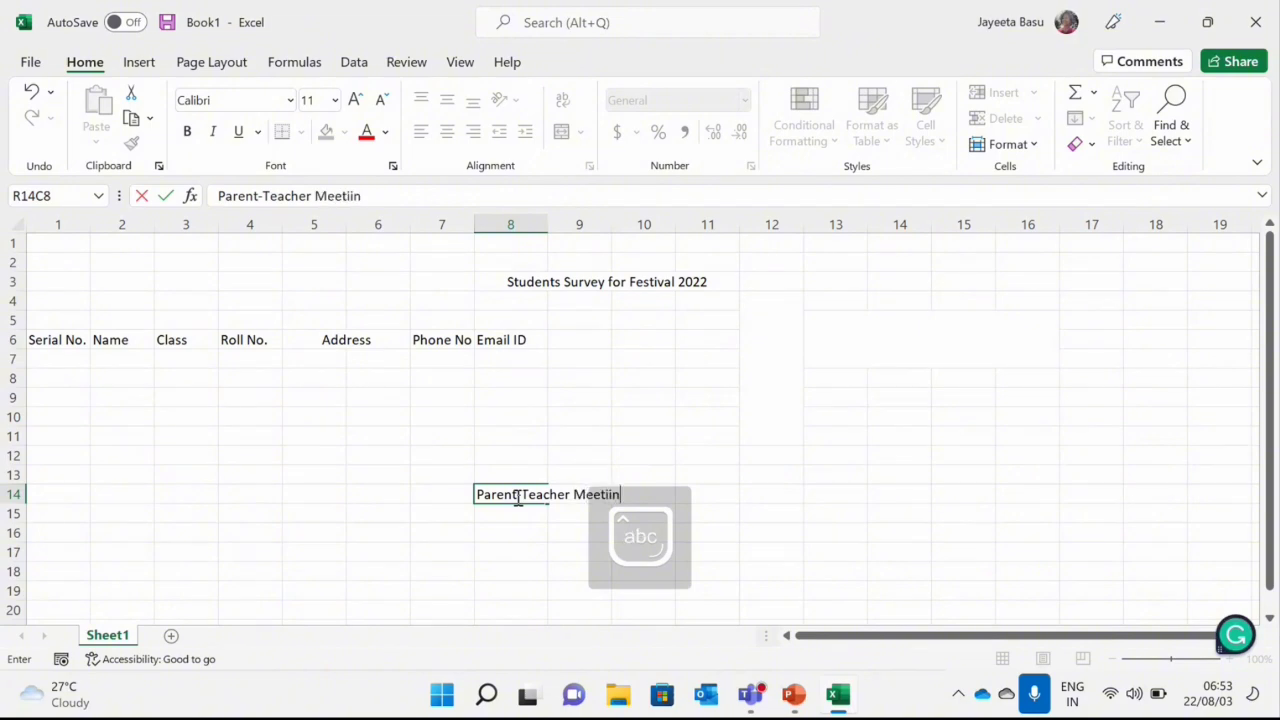
{"action": "key", "text": "BackSpace"}
{"action": "key", "text": "BackSpace"}
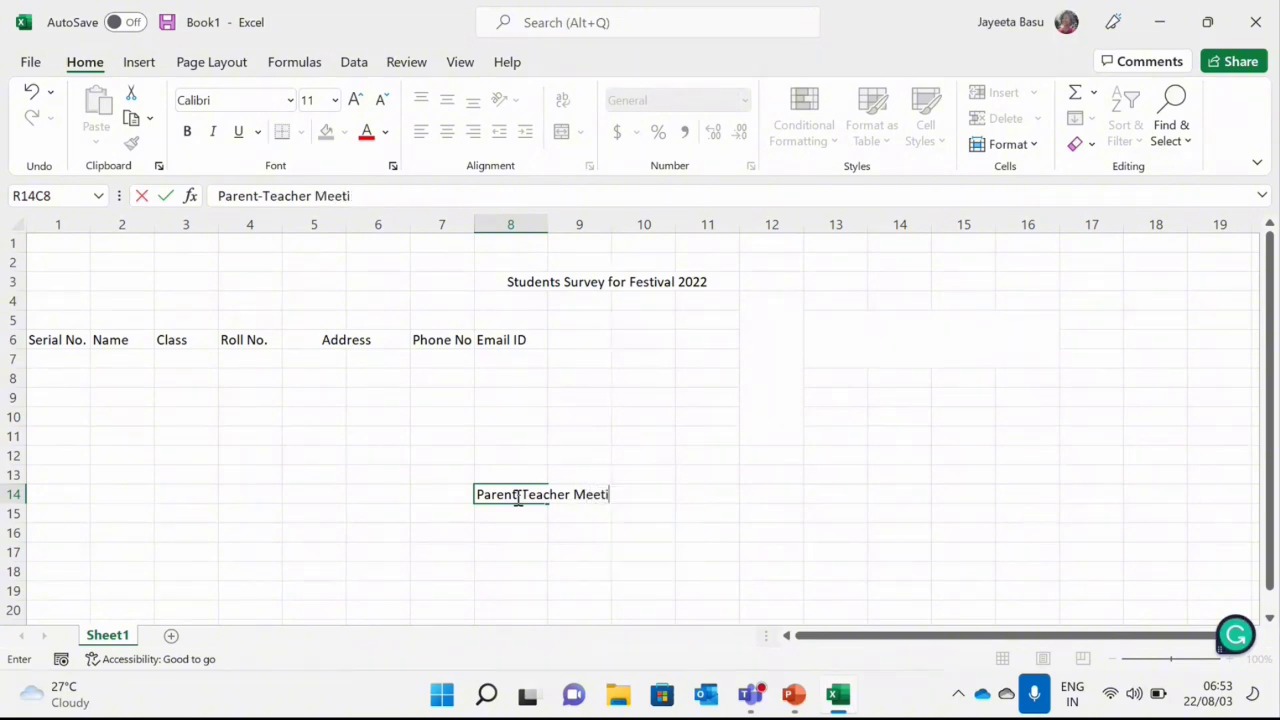
{"action": "type", "text": "ng"}
{"action": "left_click", "coordinate": [524, 533]}
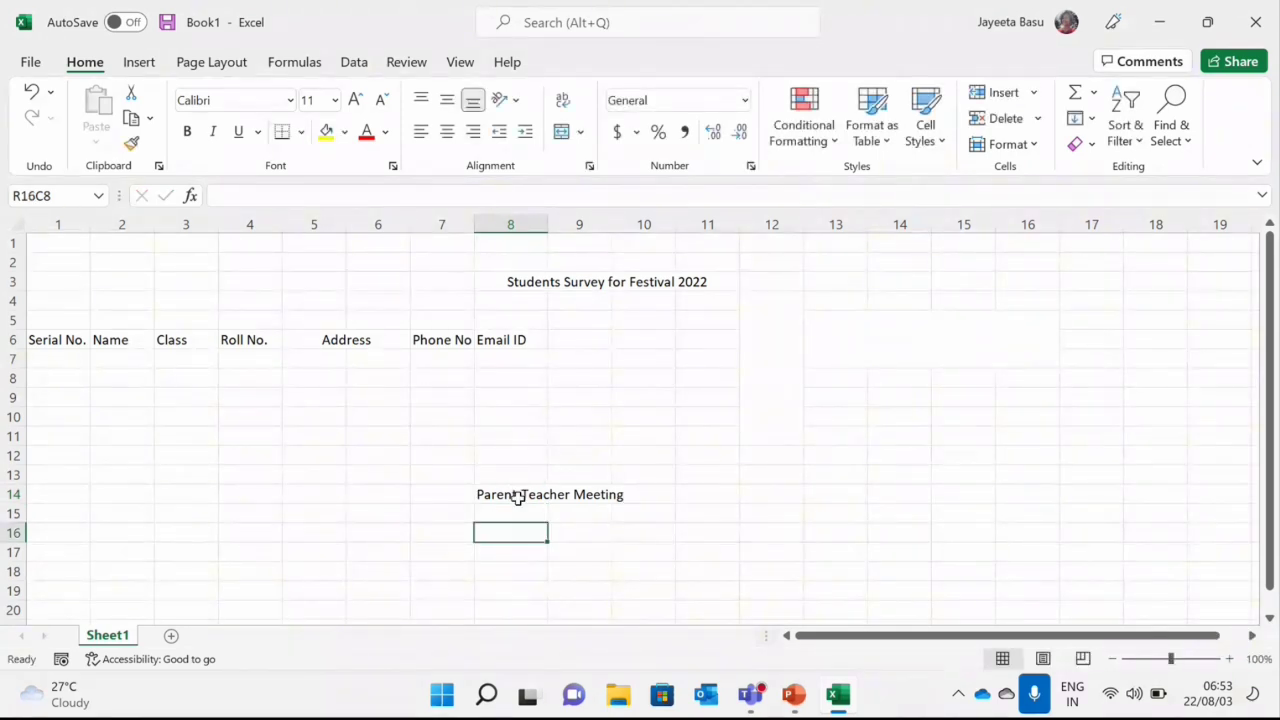
- Merge and center the "Parent-Teacher Meeting" heading across columns 8 to 10 of row 14, and undo the merge
{"action": "left_click_drag", "start_coordinate": [518, 497], "coordinate": [636, 494]}
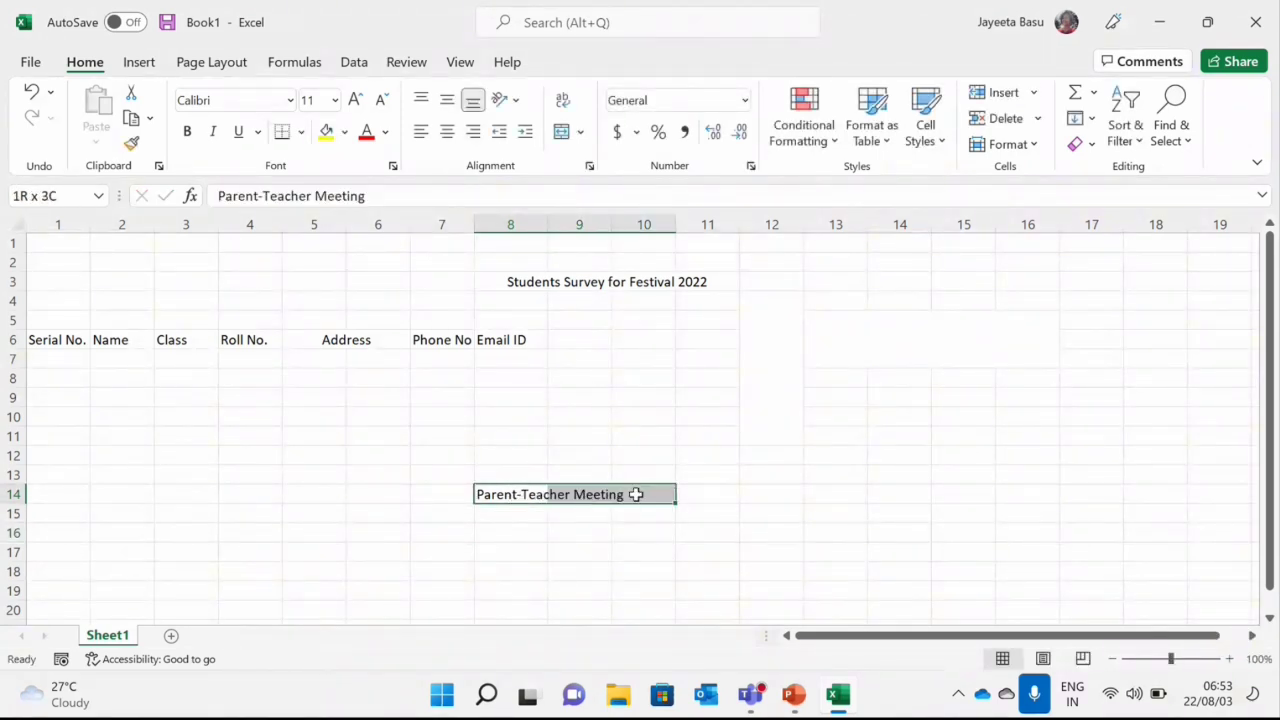
{"action": "left_click", "coordinate": [633, 512]}
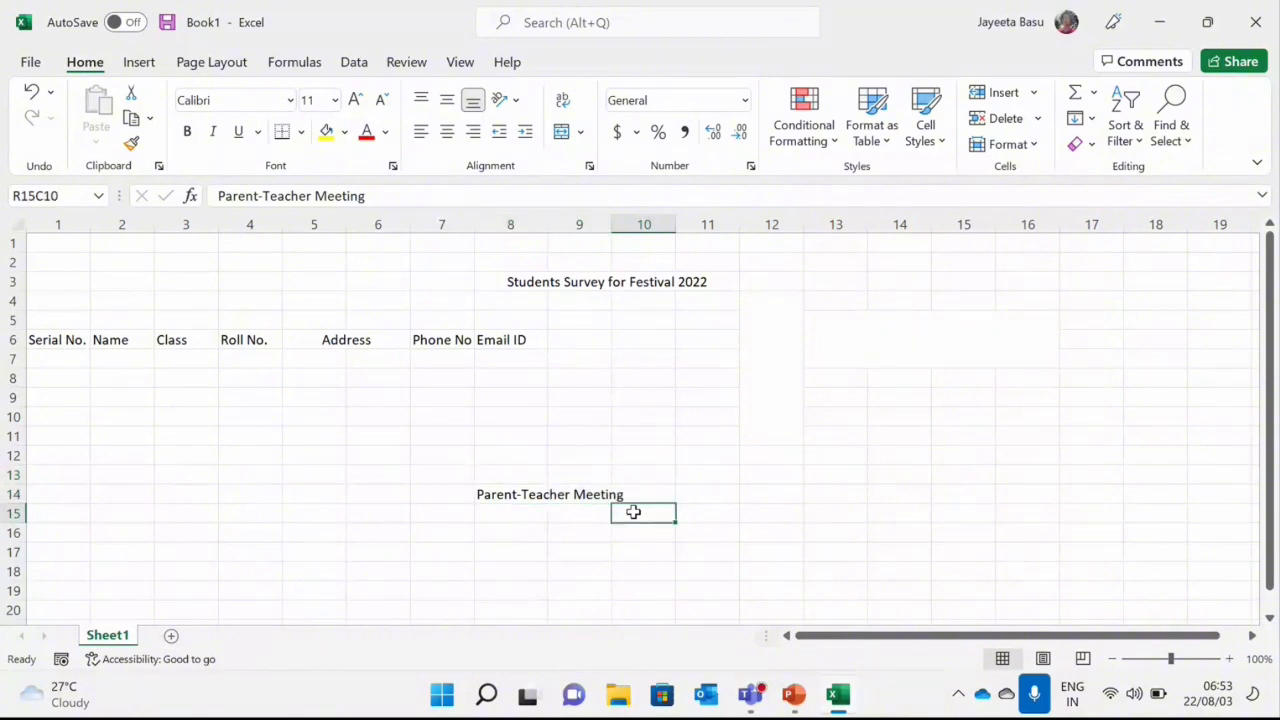
{"action": "left_click_drag", "start_coordinate": [511, 494], "coordinate": [618, 485]}
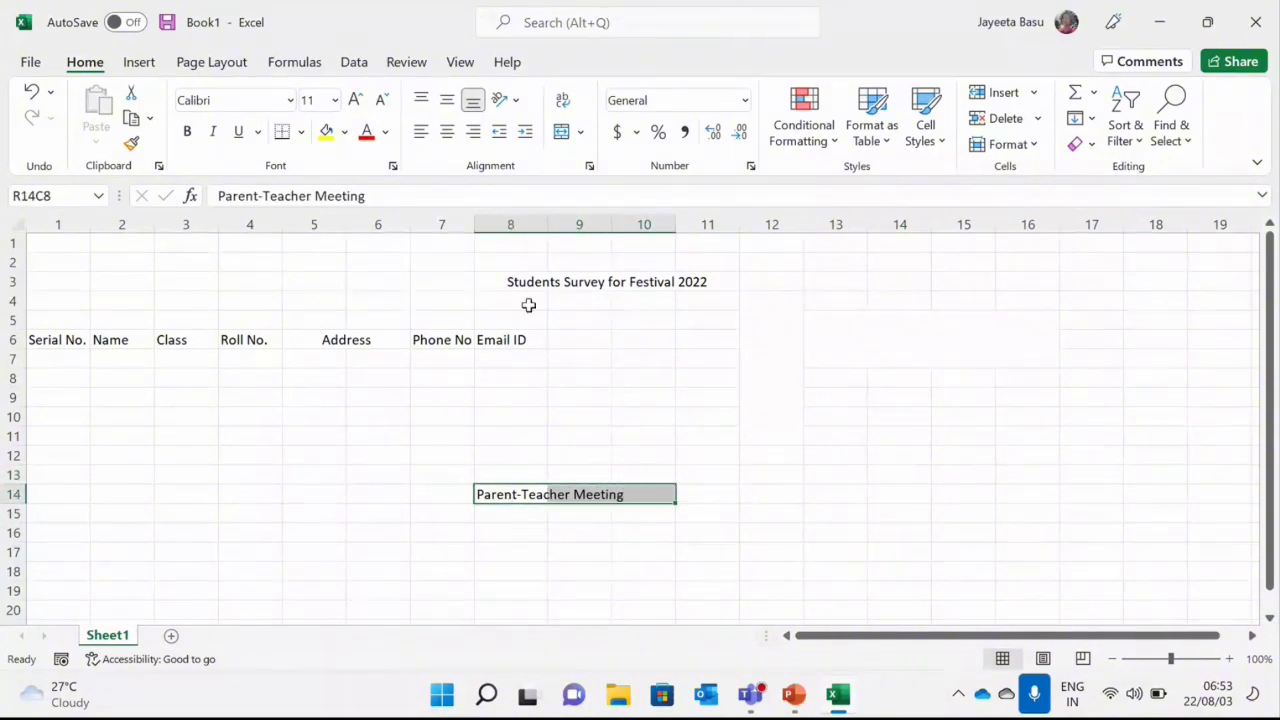
{"action": "left_click", "coordinate": [579, 134]}
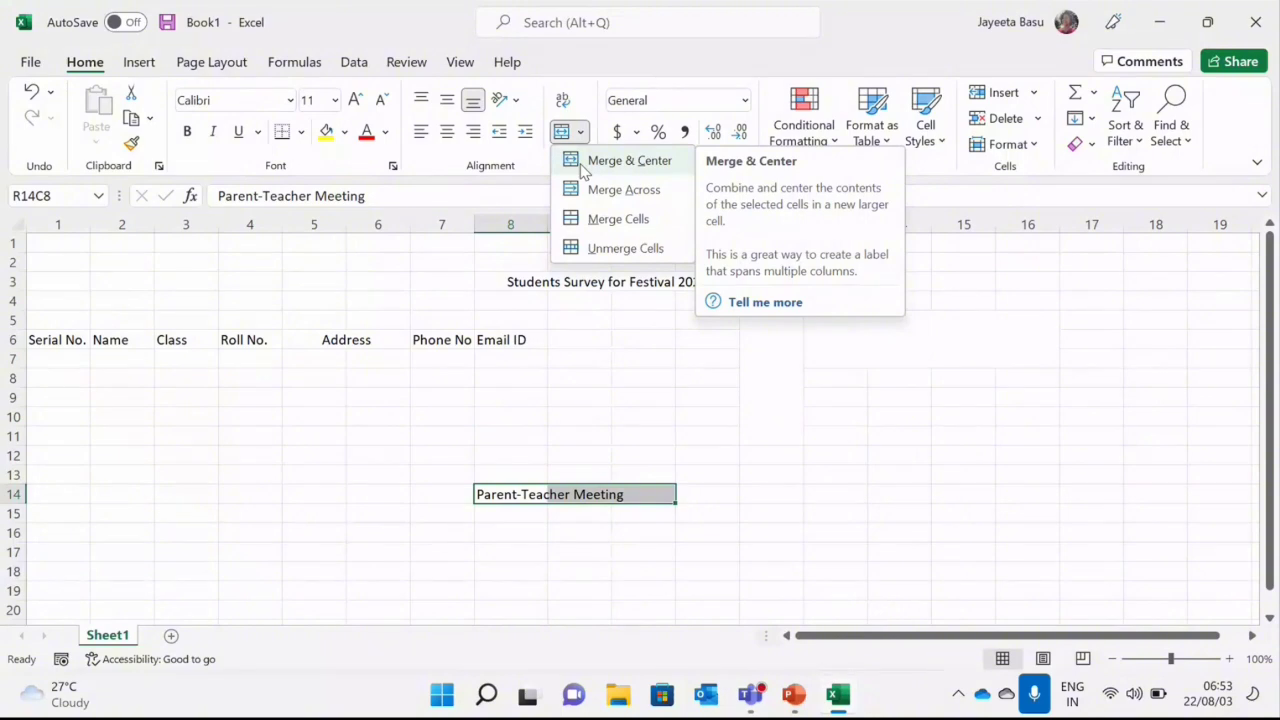
{"action": "left_click", "coordinate": [584, 166]}
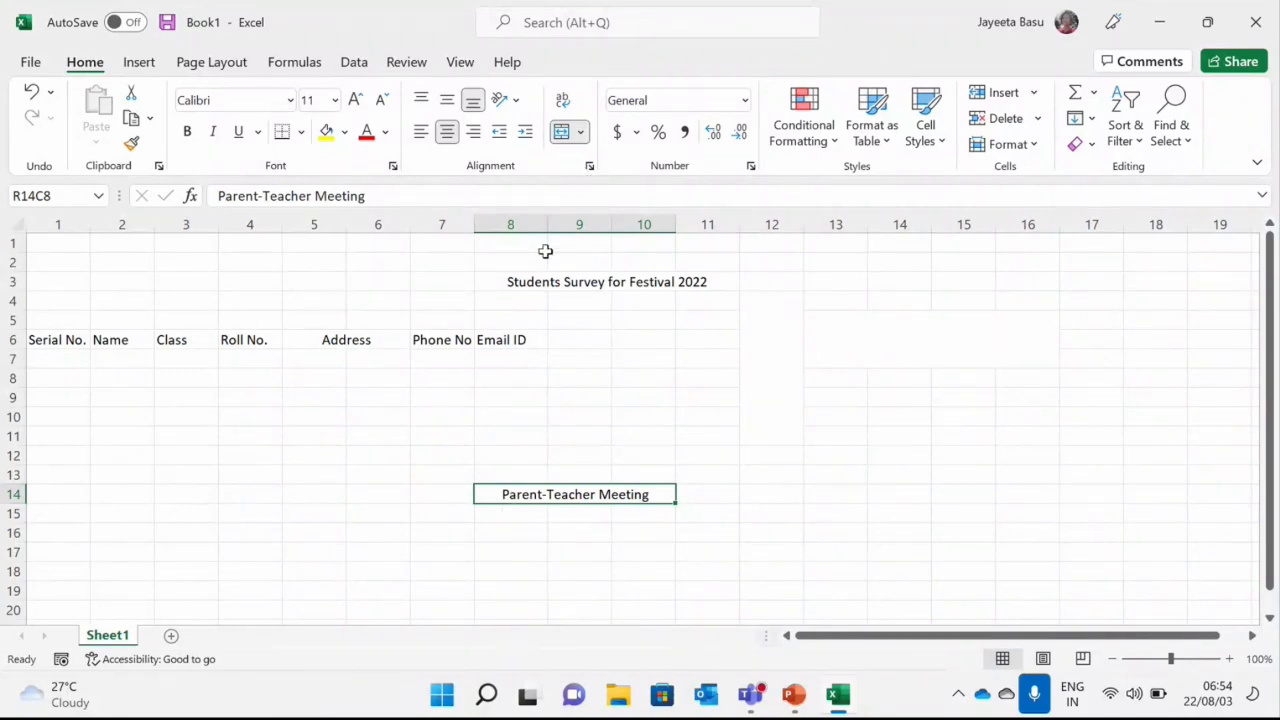
{"action": "key", "text": "ctrl+z"}
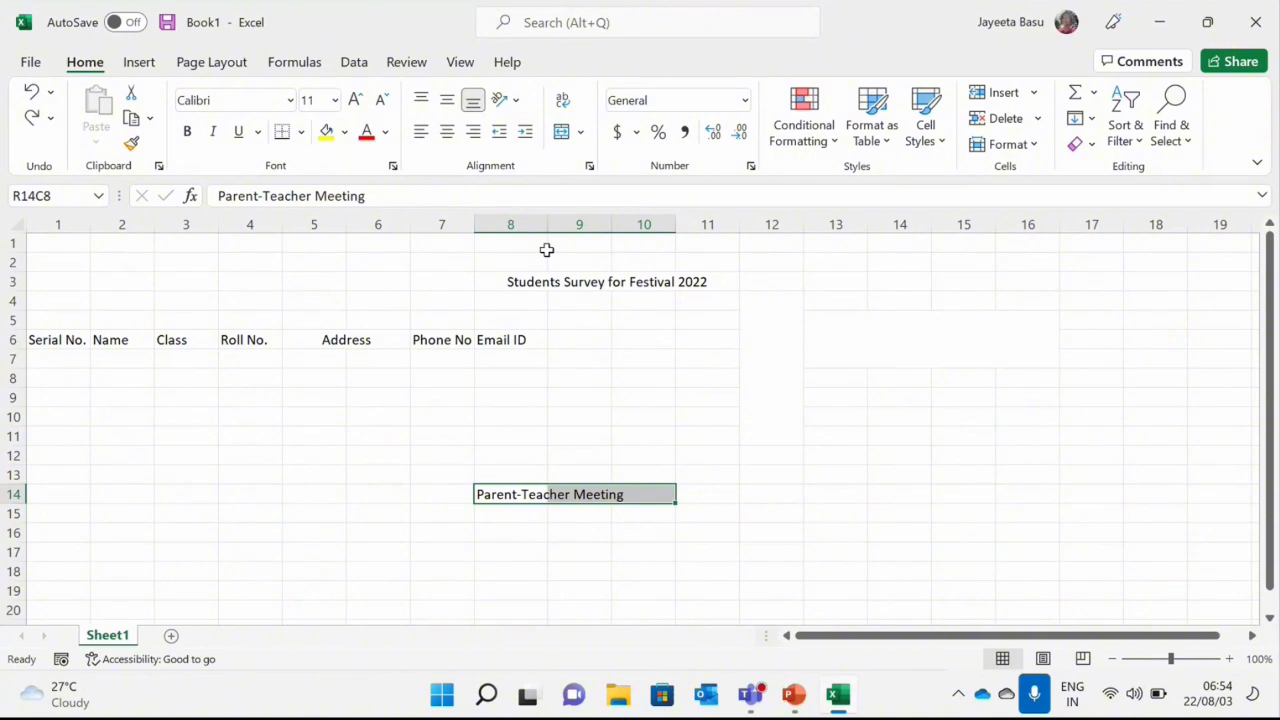
- Center the "Parent-Teacher Meeting" heading over columns 8 to 10 of row 14 using Merge & Center
{"action": "left_click", "coordinate": [618, 494]}
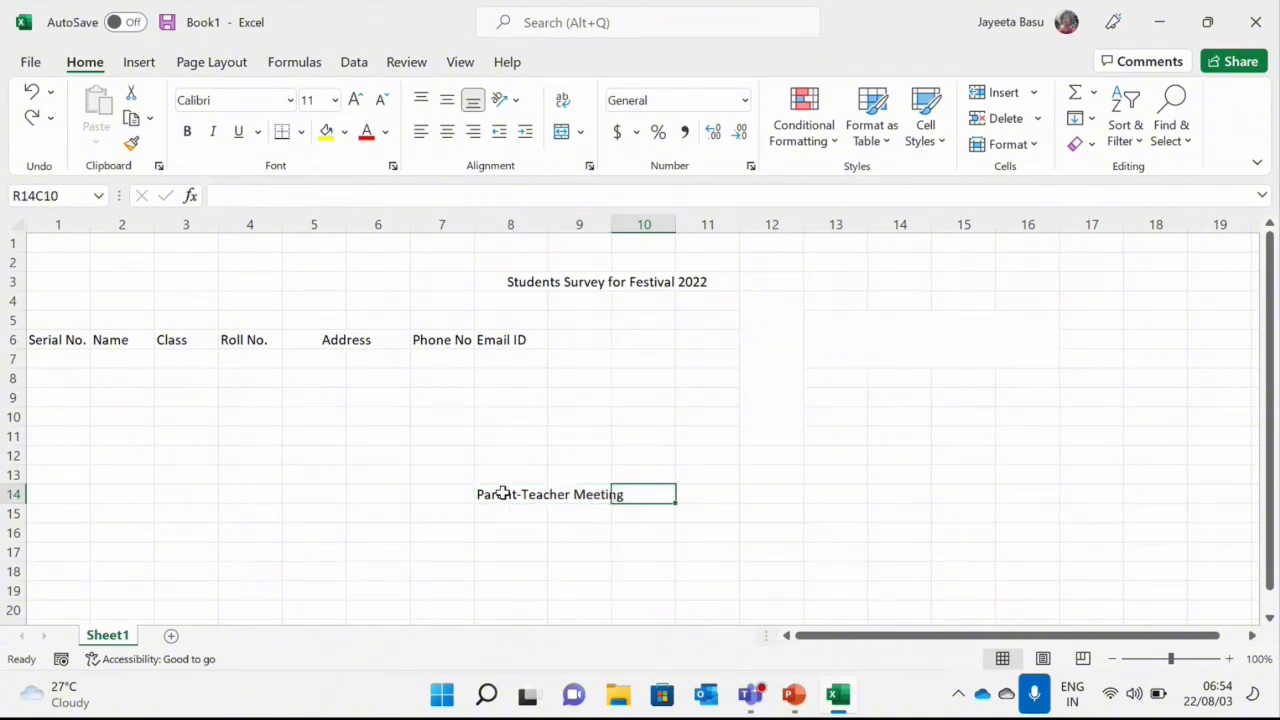
{"action": "left_click", "coordinate": [503, 494]}
{"action": "left_click_drag", "start_coordinate": [503, 494], "coordinate": [638, 495]}
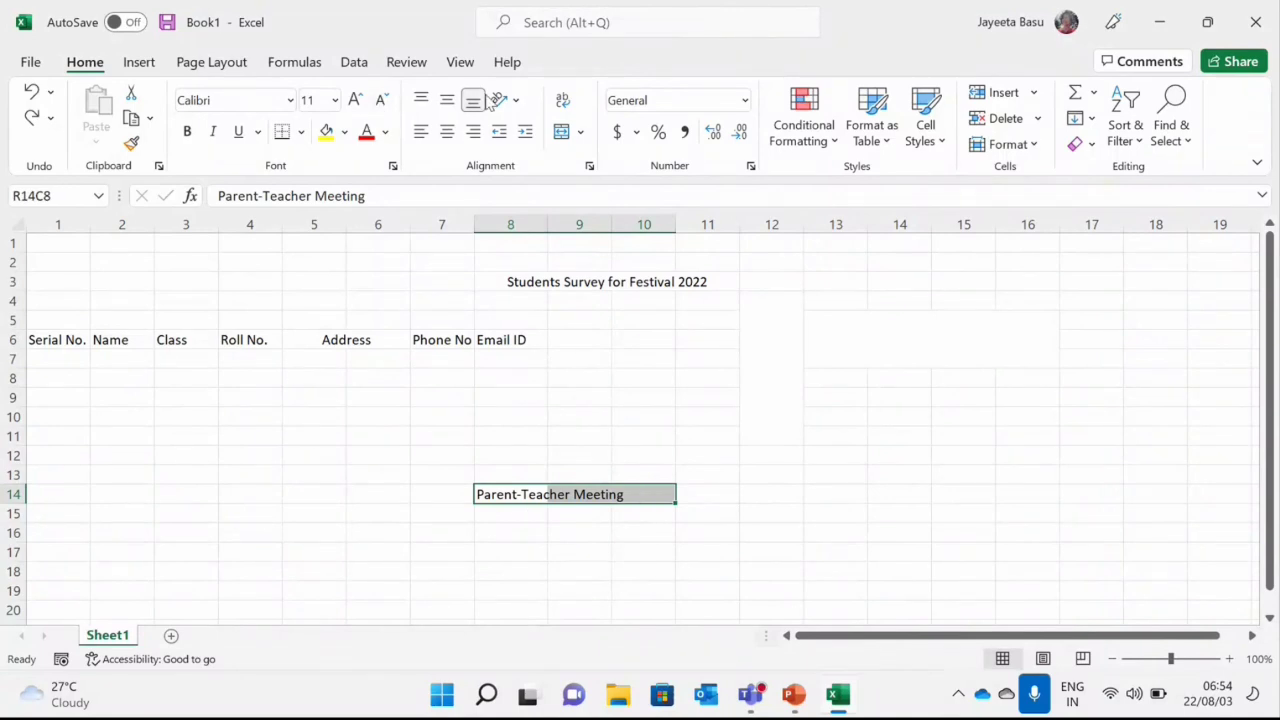
{"action": "left_click", "coordinate": [581, 135]}
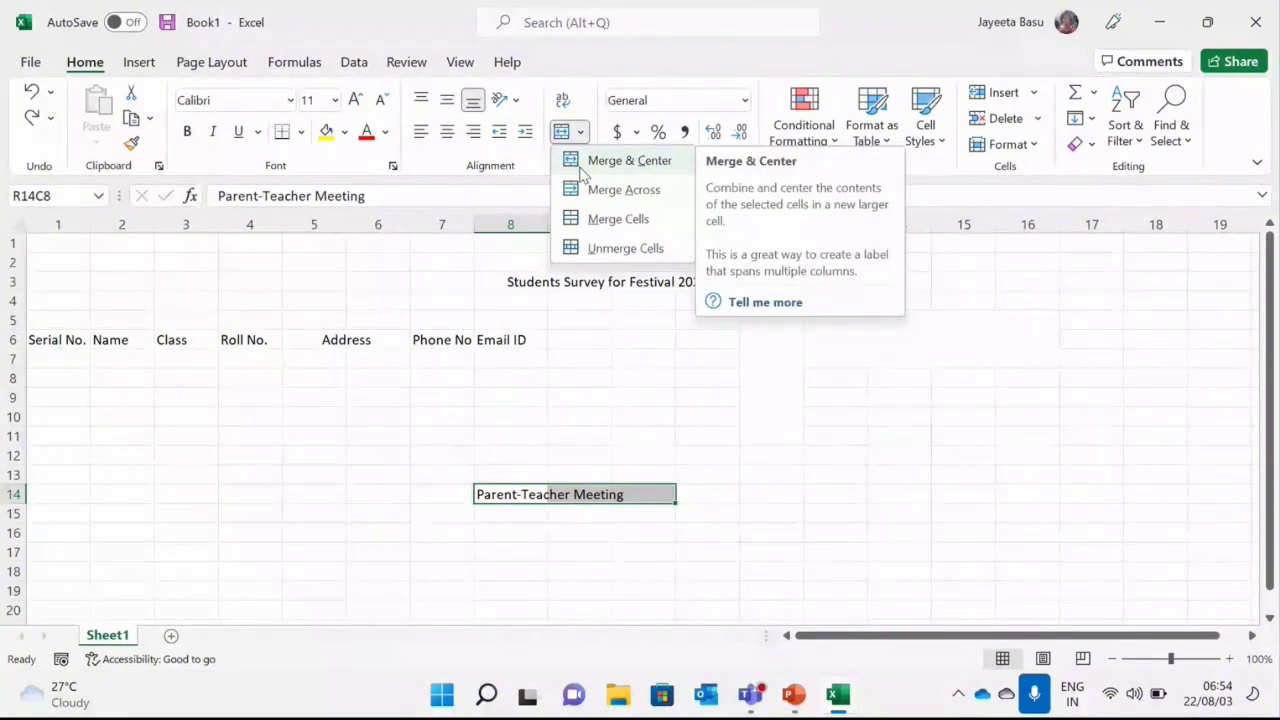
{"action": "left_click", "coordinate": [628, 161]}
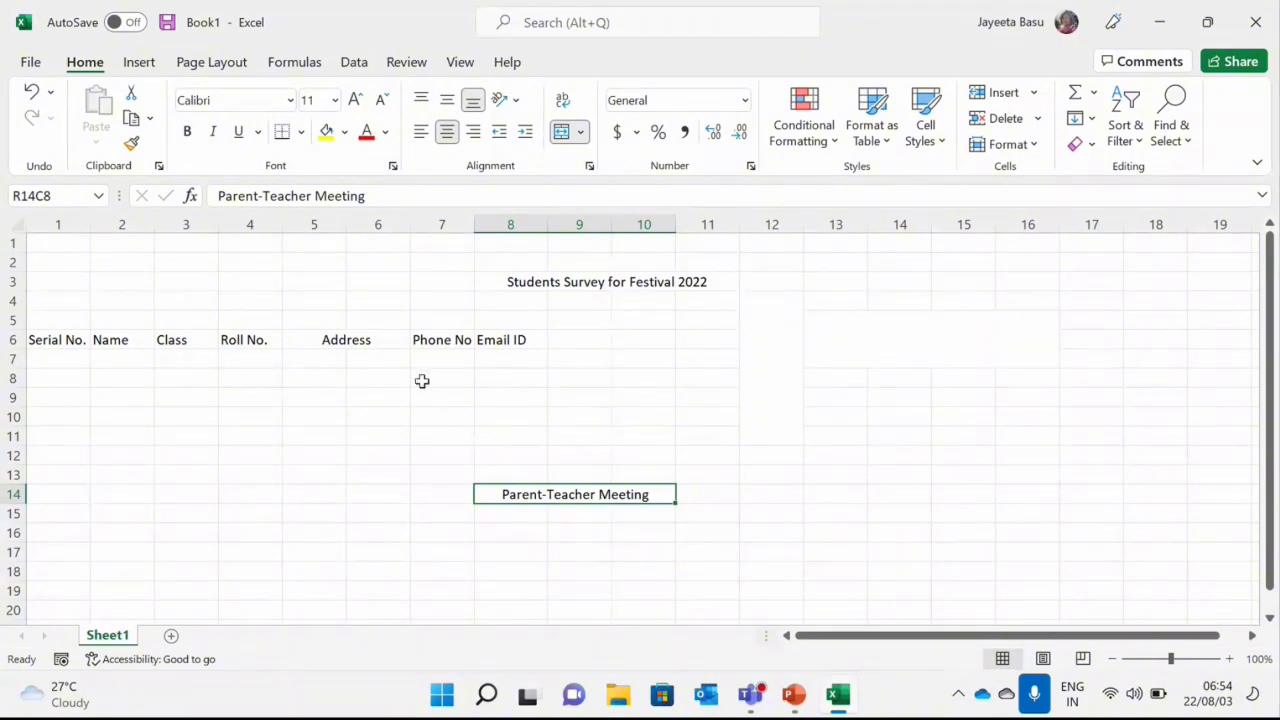
- Unmerge the vertically merged block spanning rows 4 to 11 of column 12
{"action": "left_click_drag", "start_coordinate": [47, 343], "coordinate": [535, 344]}
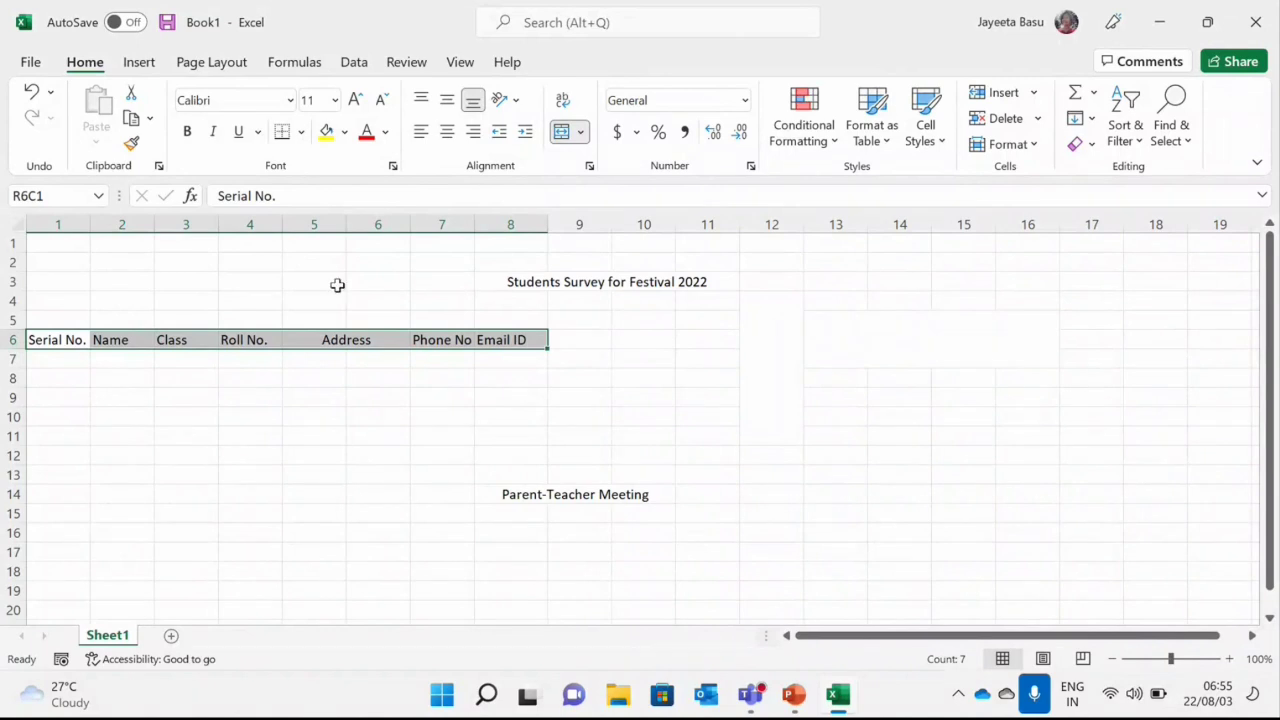
{"action": "left_click_drag", "start_coordinate": [771, 301], "coordinate": [749, 432]}
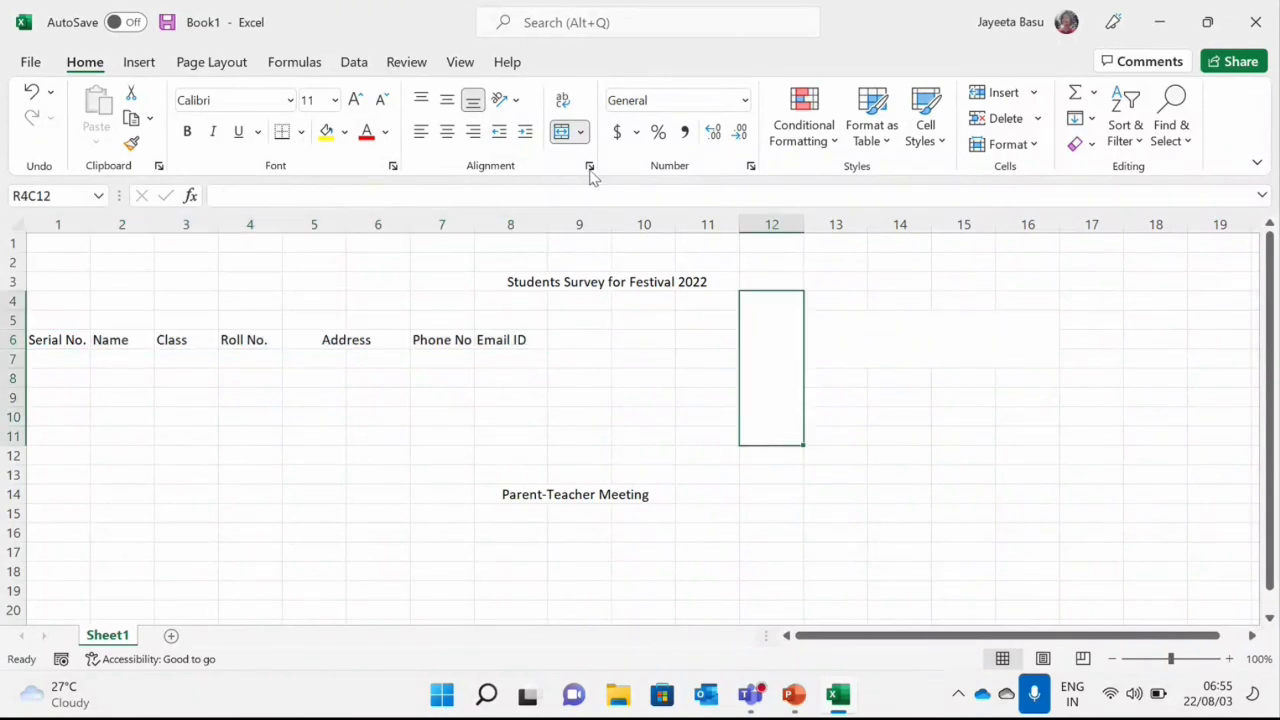
{"action": "left_click", "coordinate": [579, 132]}
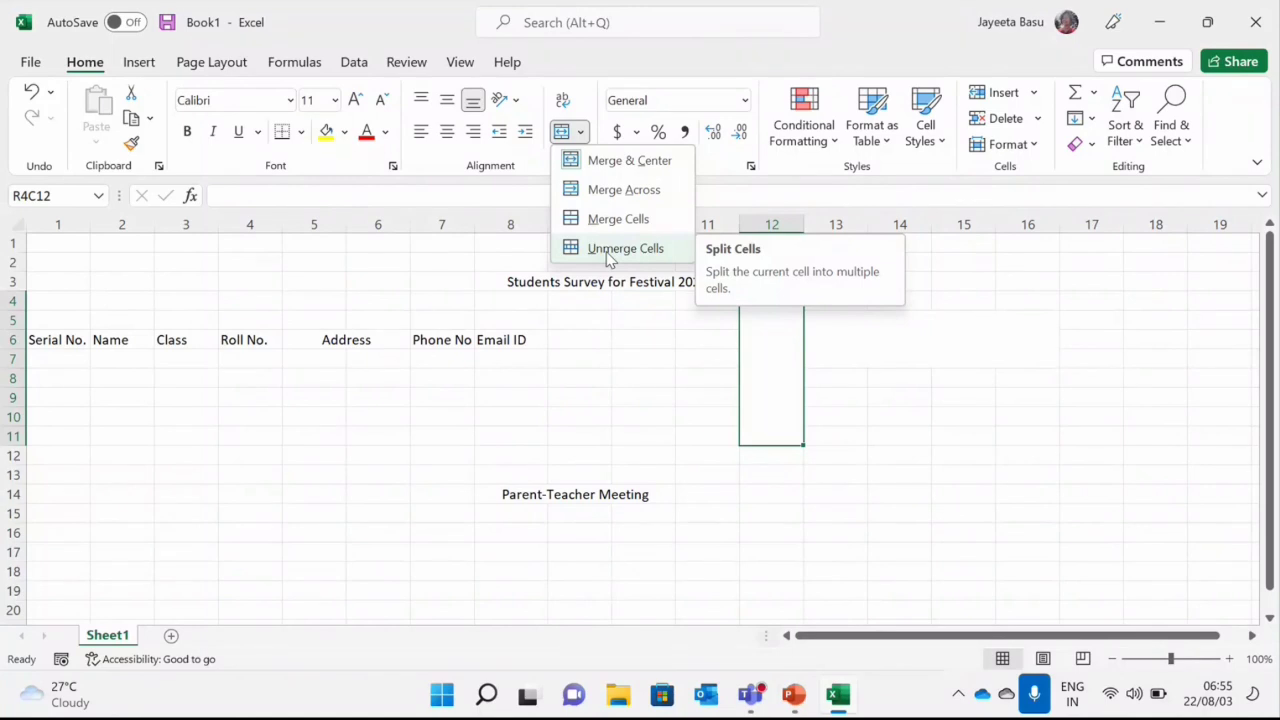
{"action": "left_click", "coordinate": [791, 372]}
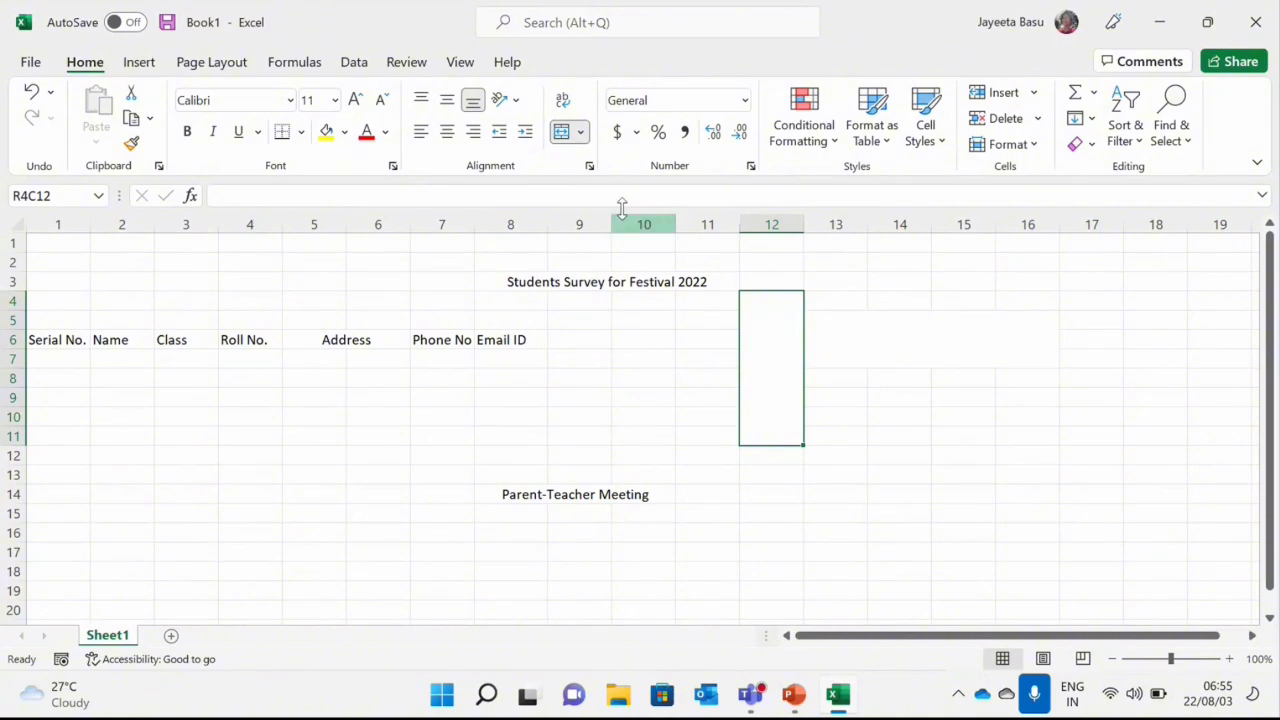
{"action": "left_click", "coordinate": [581, 137]}
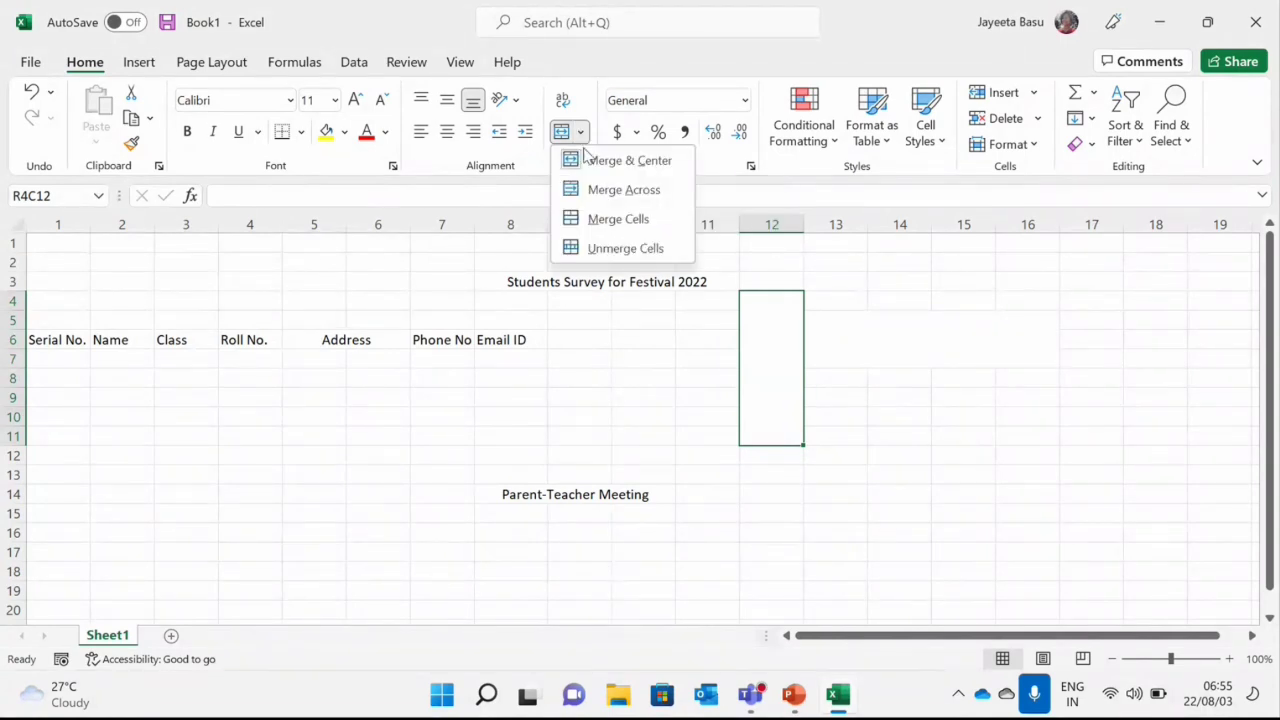
{"action": "left_click", "coordinate": [599, 249]}
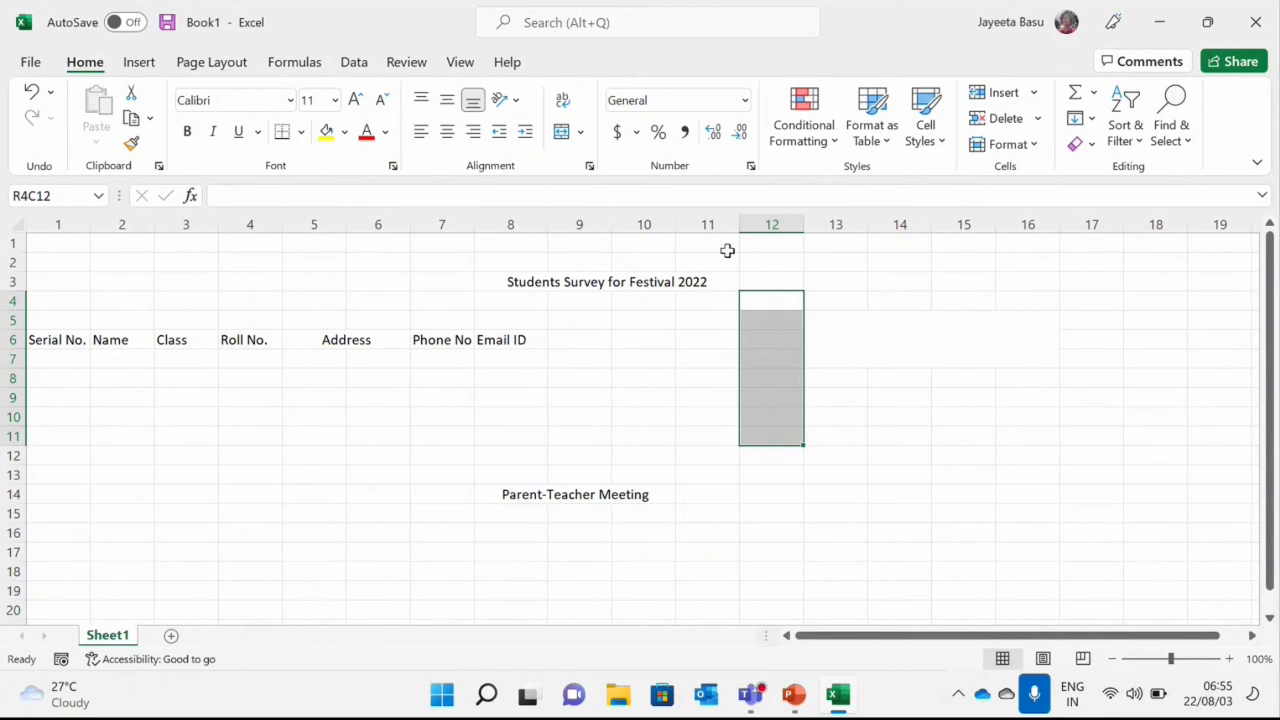
- Merge rows 4 to 11 of column 12 once more with Merge Cells, and split them again with Unmerge Cells
{"action": "left_click", "coordinate": [582, 134]}
{"action": "left_click", "coordinate": [591, 216]}
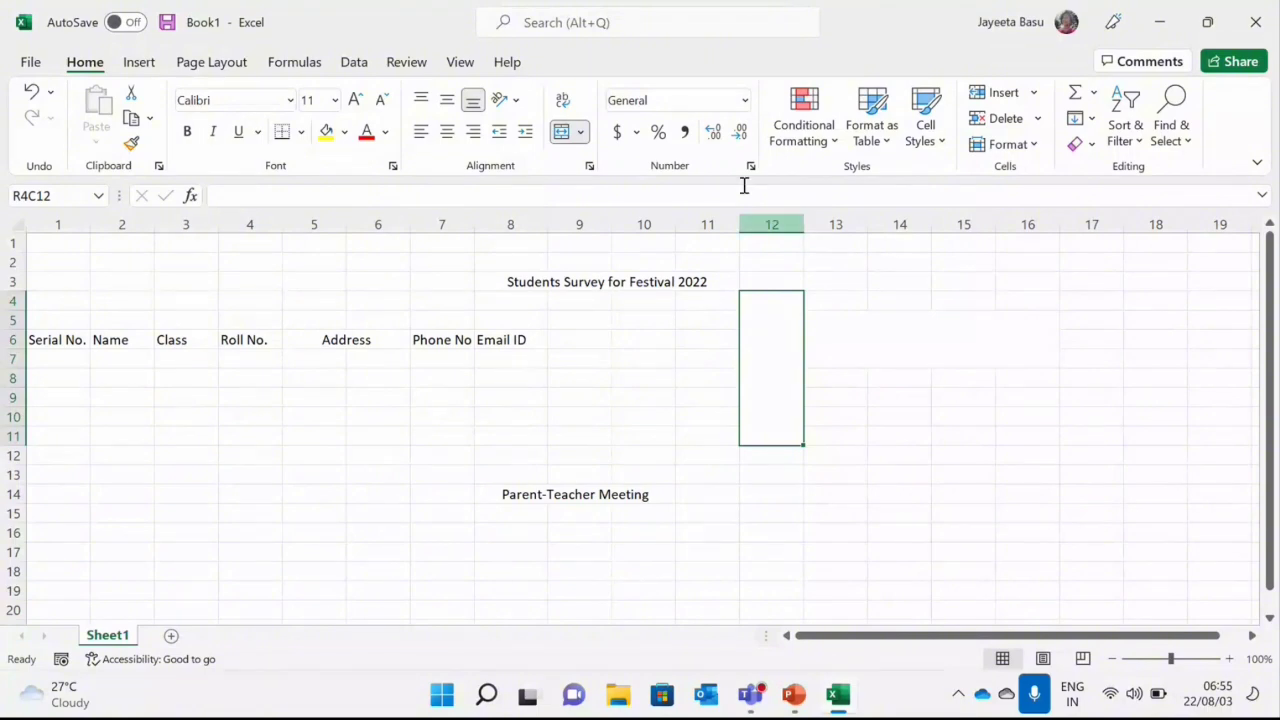
{"action": "left_click", "coordinate": [582, 134]}
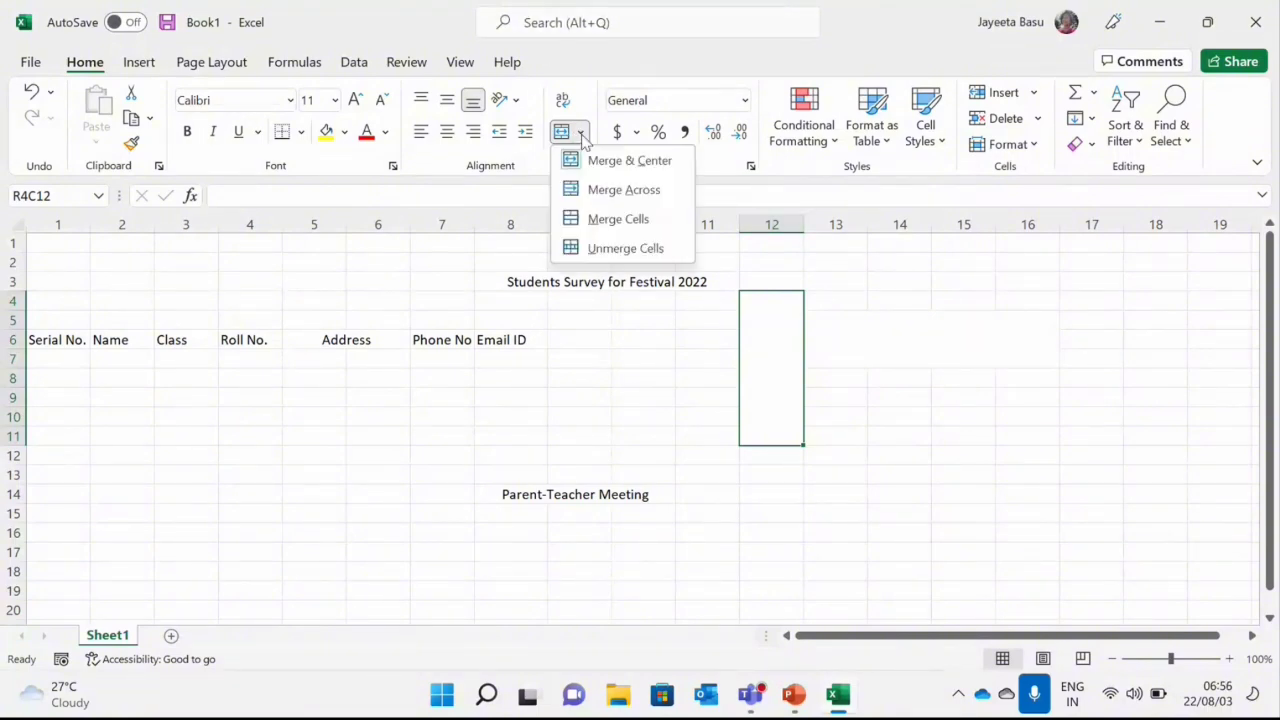
{"action": "left_click", "coordinate": [625, 248]}
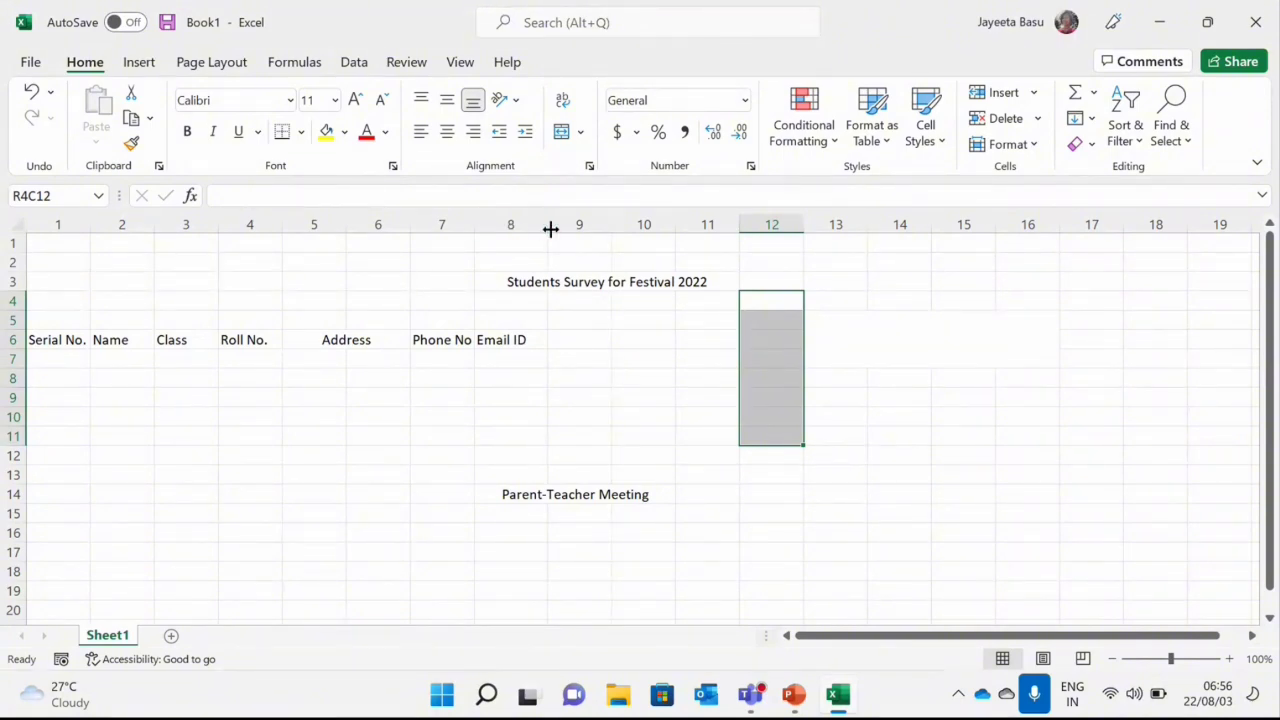
- Widen column 8 and undo the width change
{"action": "left_click_drag", "start_coordinate": [548, 226], "coordinate": [709, 266]}
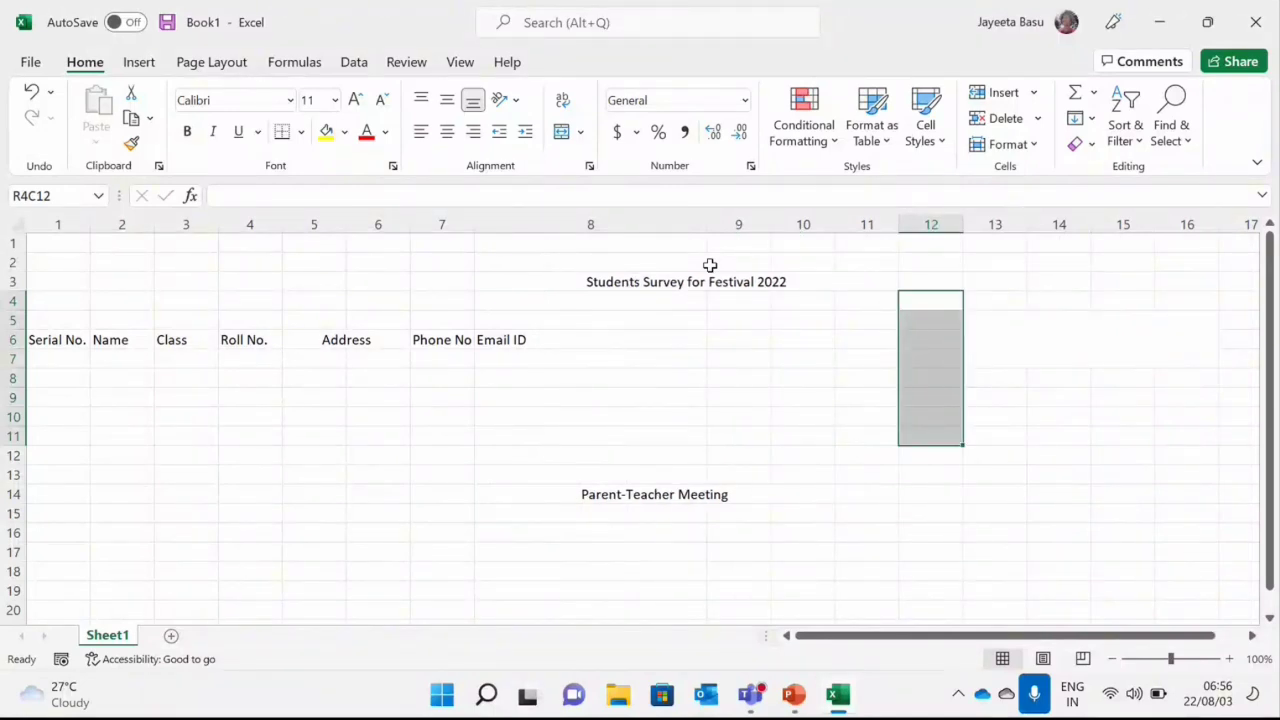
{"action": "key", "text": "ctrl+z"}
{"action": "left_click", "coordinate": [709, 264]}
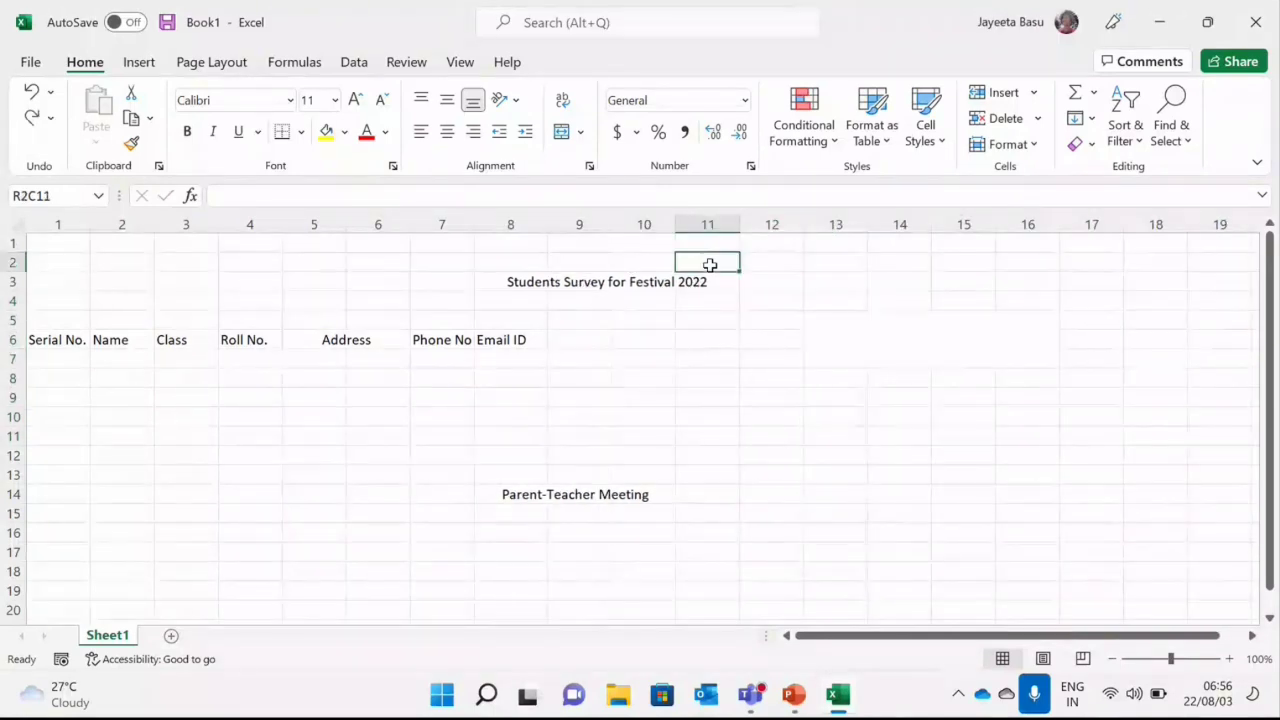
{"action": "left_click", "coordinate": [522, 290]}
{"action": "left_click_drag", "start_coordinate": [586, 291], "coordinate": [644, 296]}
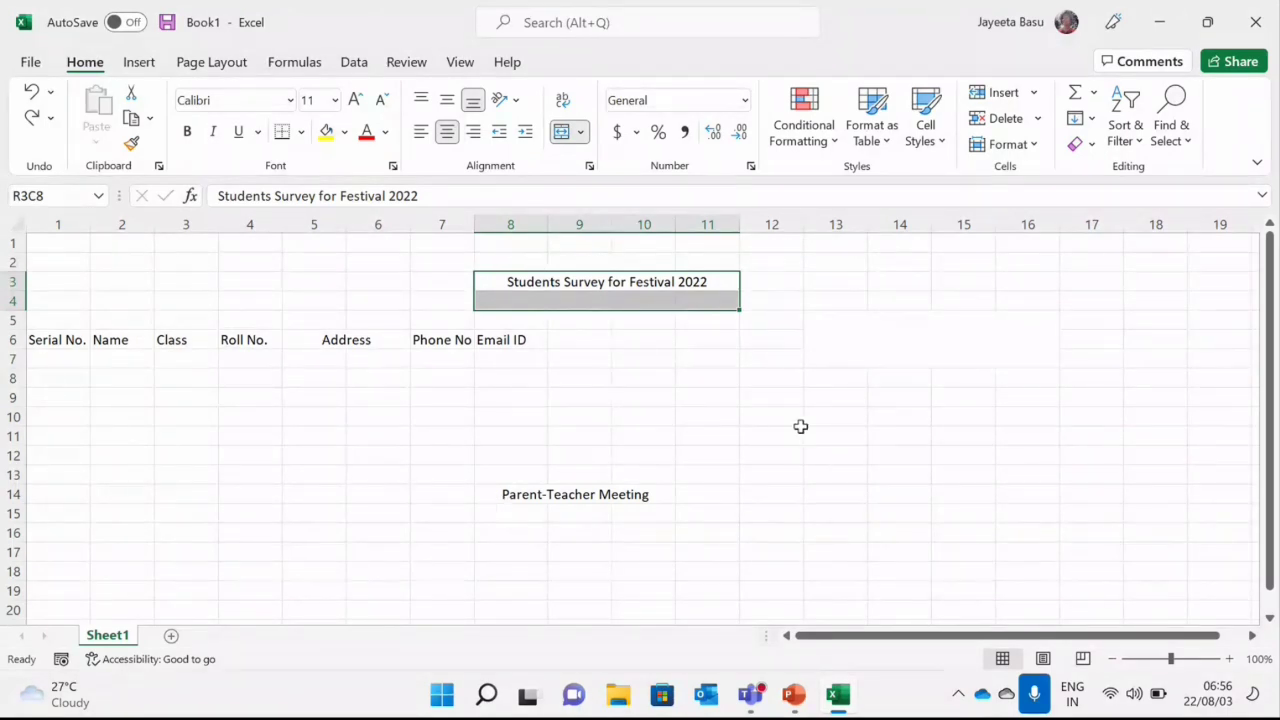
- Merge and center the empty block spanning rows 11 to 14 and columns 12 to 18, and unmerge it again
{"action": "left_click_drag", "start_coordinate": [800, 427], "coordinate": [1137, 494]}
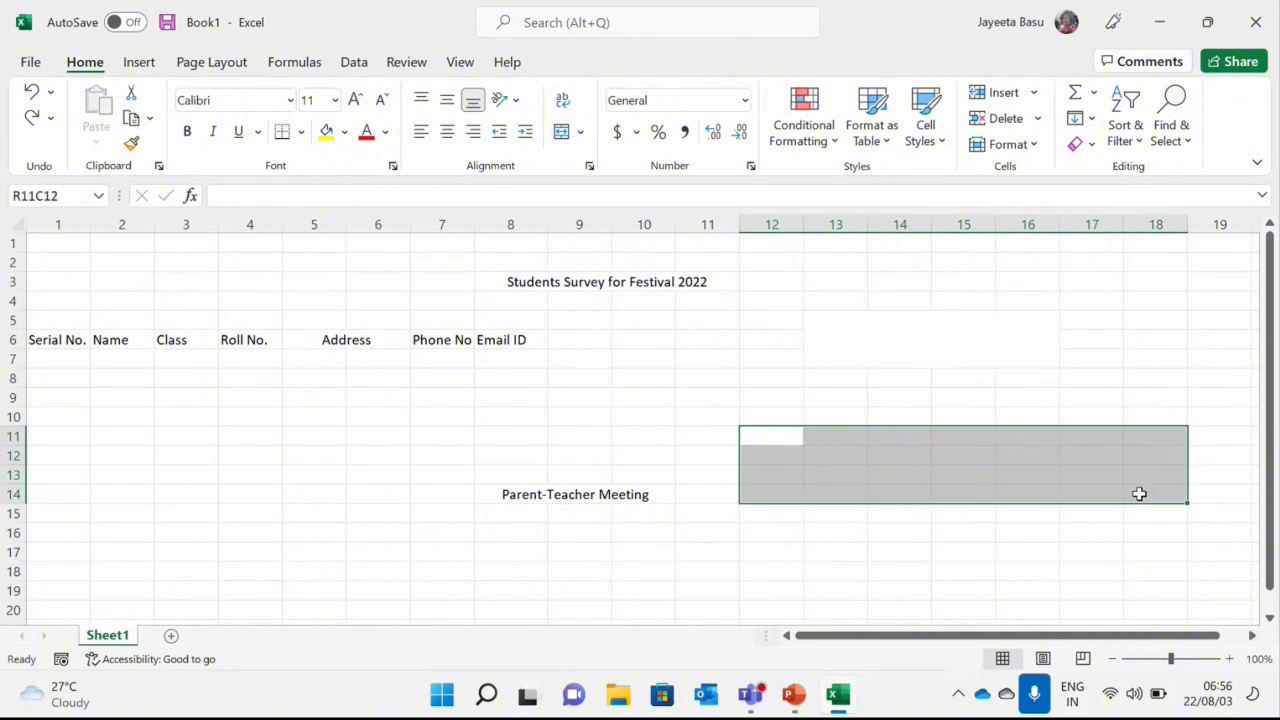
{"action": "left_click", "coordinate": [566, 138]}
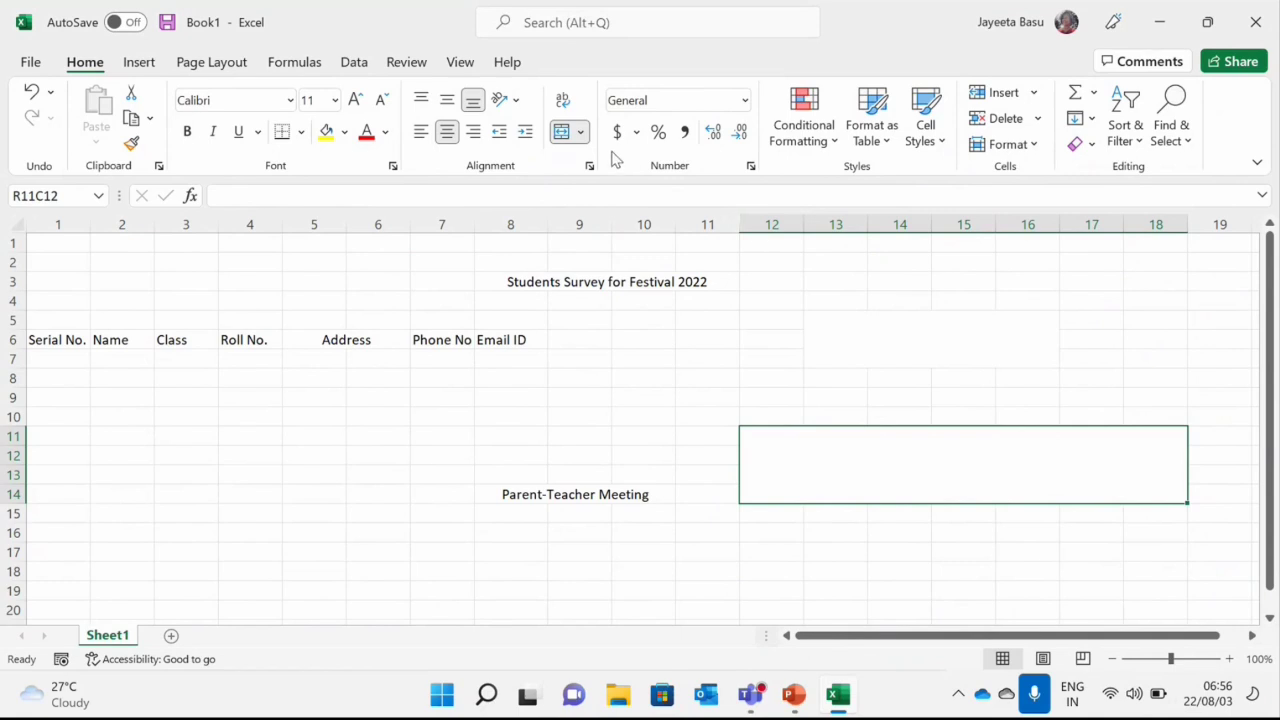
{"action": "left_click", "coordinate": [580, 132]}
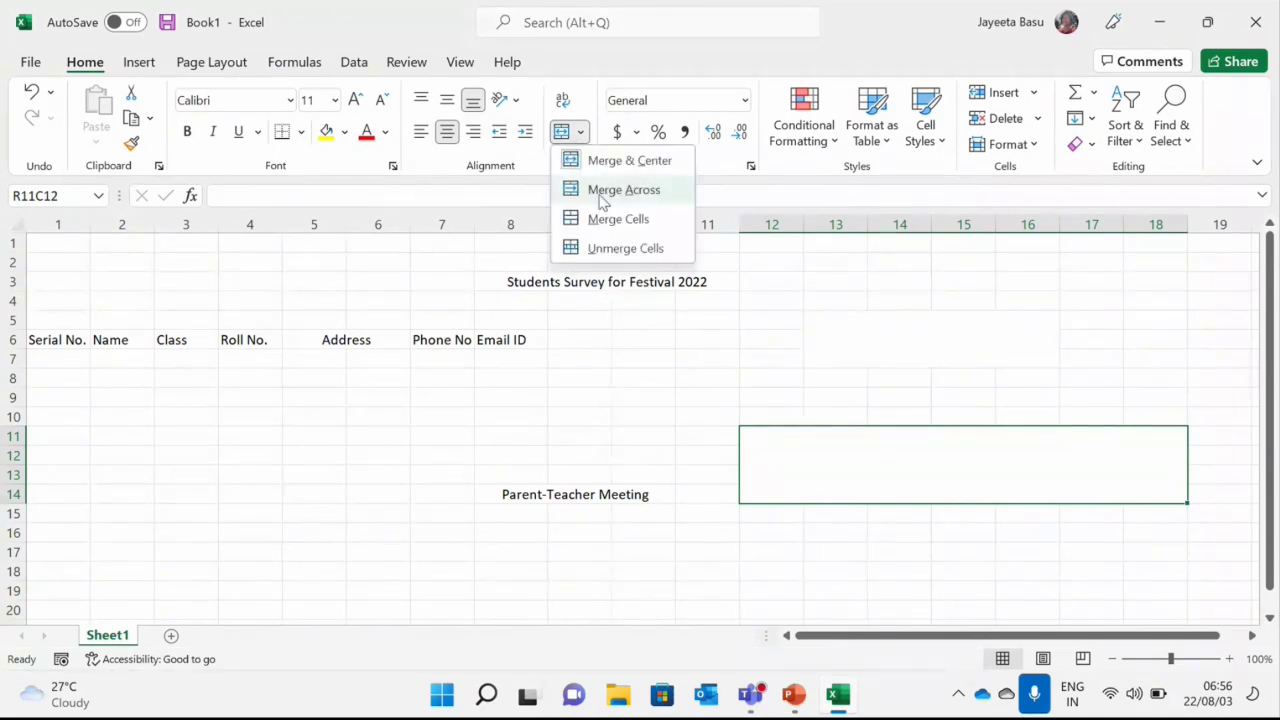
{"action": "left_click", "coordinate": [610, 248]}
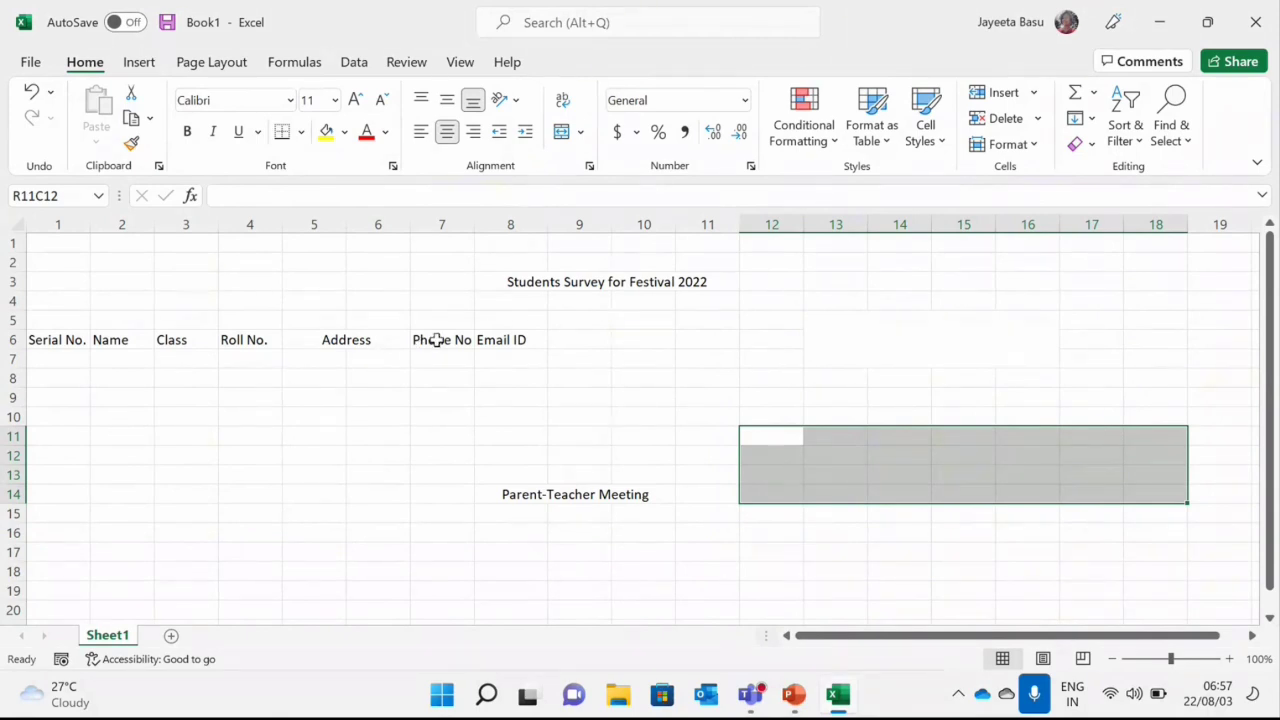
- Merge the Phone No and Email ID headings in row 6 with Merge Cells, accepting the loss of the second value, and undo the merge
{"action": "left_click_drag", "start_coordinate": [436, 340], "coordinate": [516, 338]}
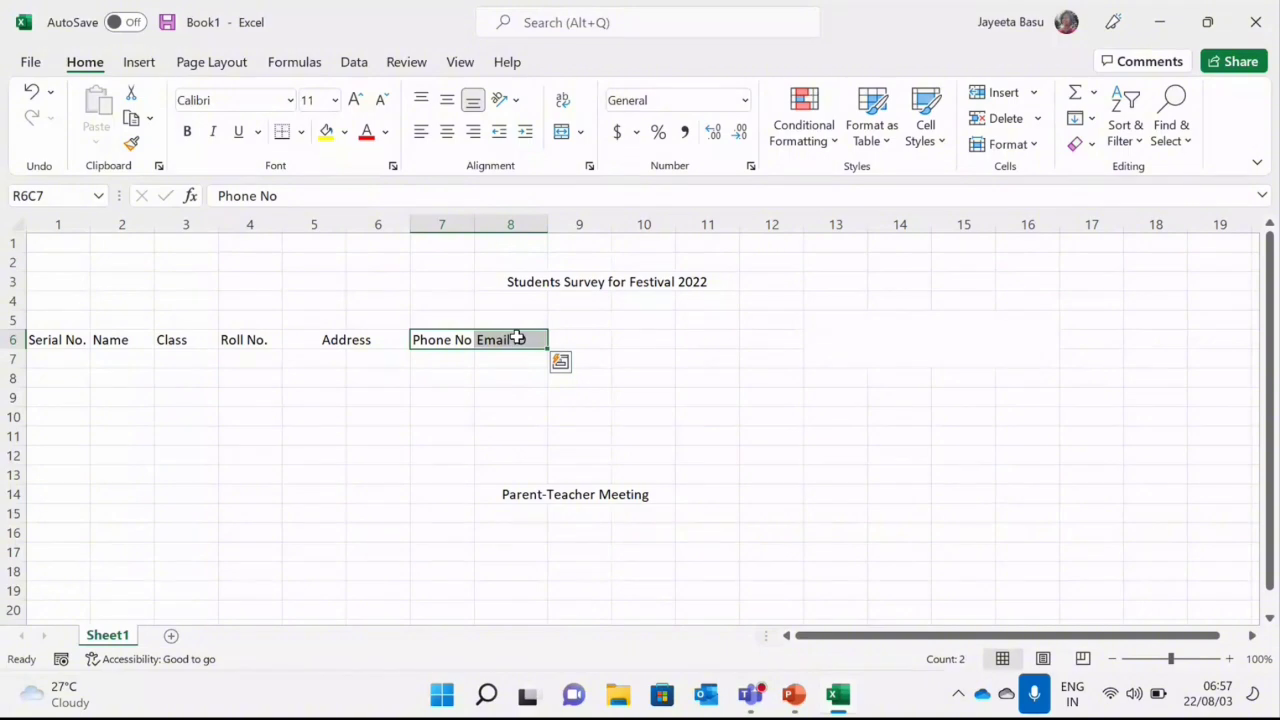
{"action": "left_click", "coordinate": [580, 132]}
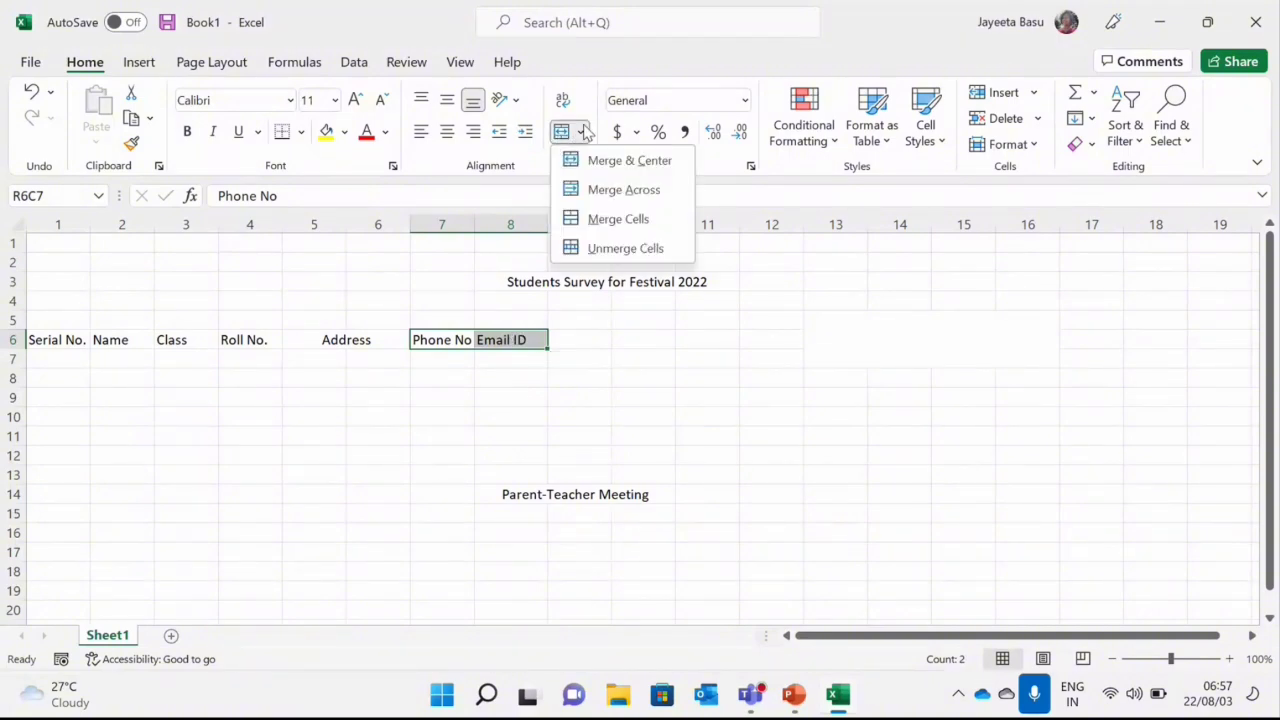
{"action": "left_click", "coordinate": [617, 222]}
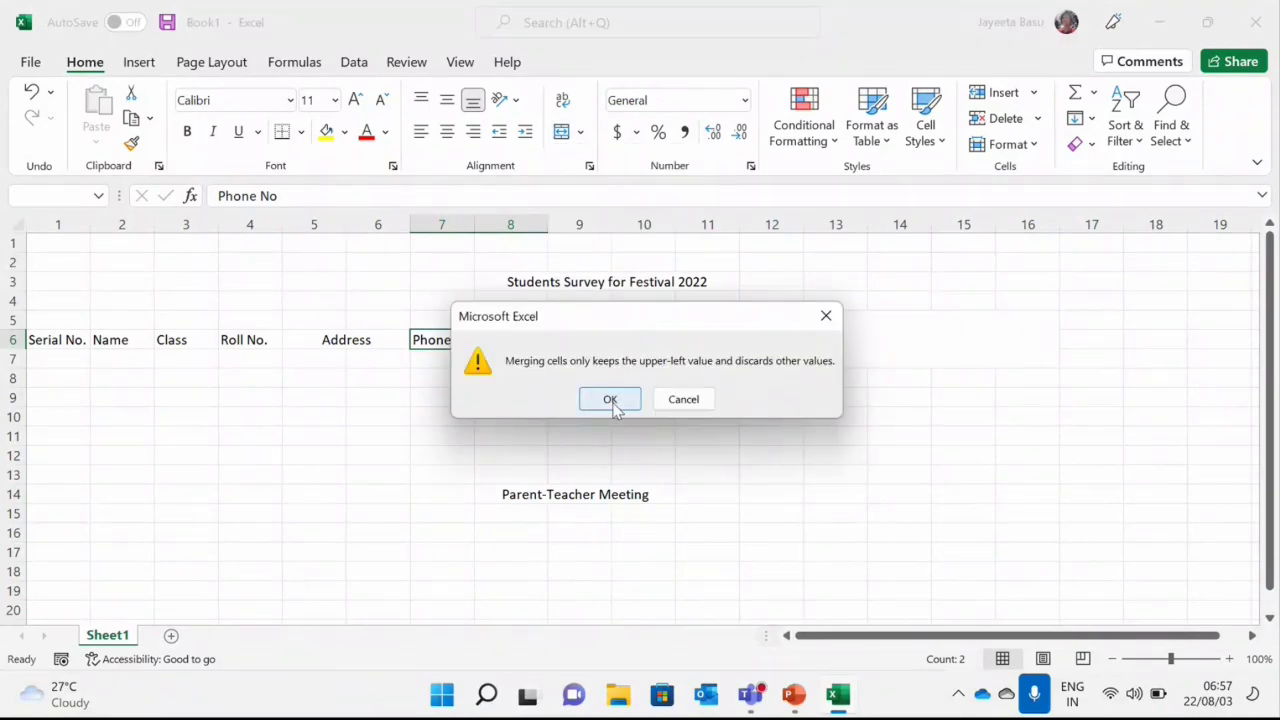
{"action": "left_click", "coordinate": [610, 399]}
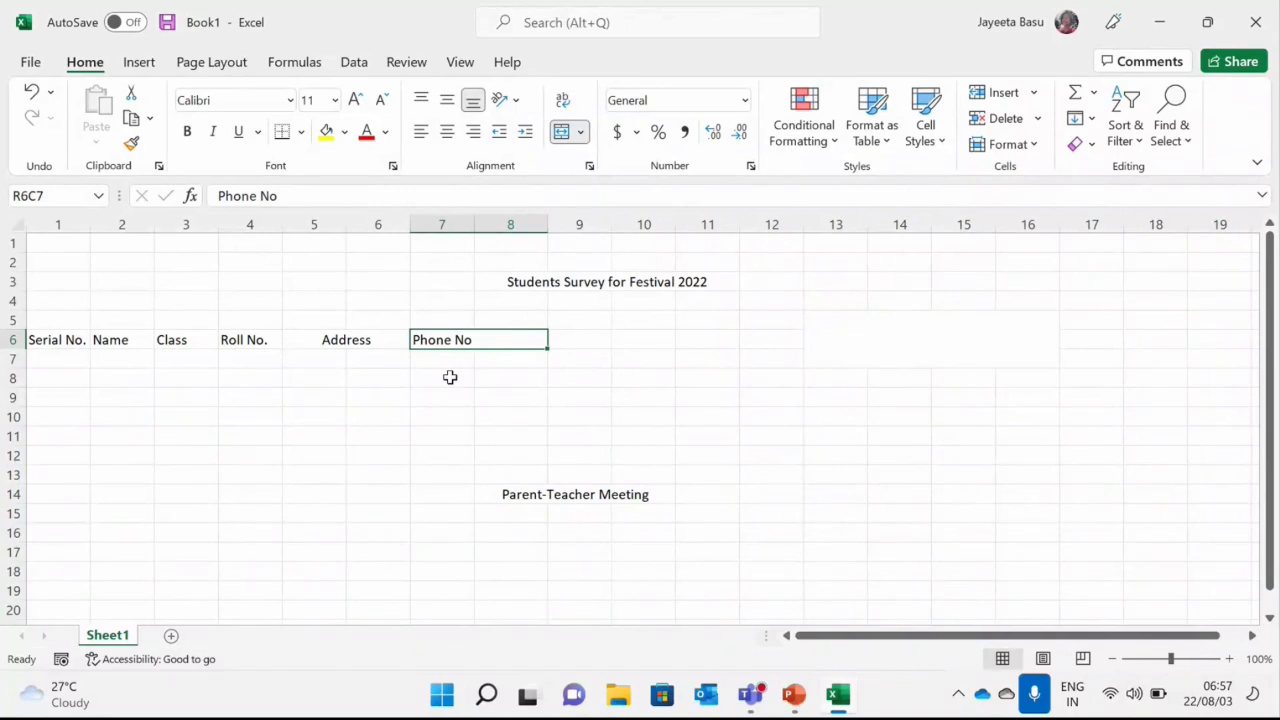
{"action": "key", "text": "ctrl+z"}
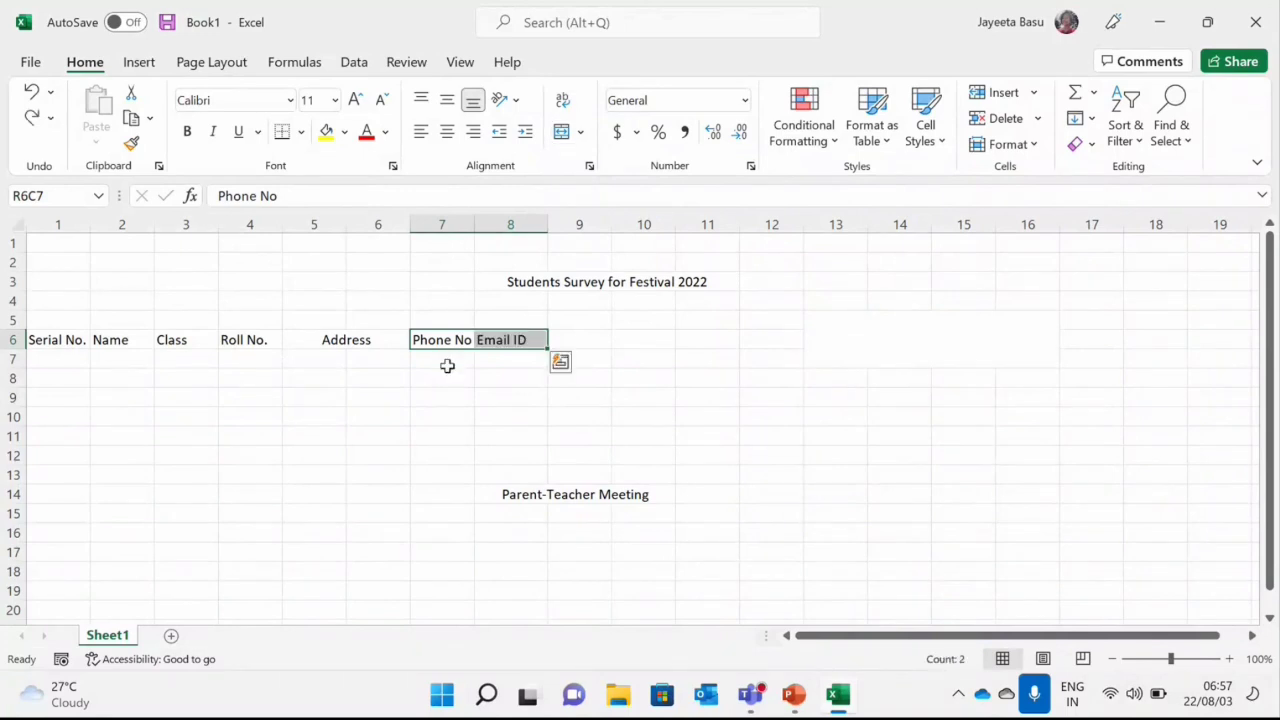
{"action": "left_click", "coordinate": [492, 357]}
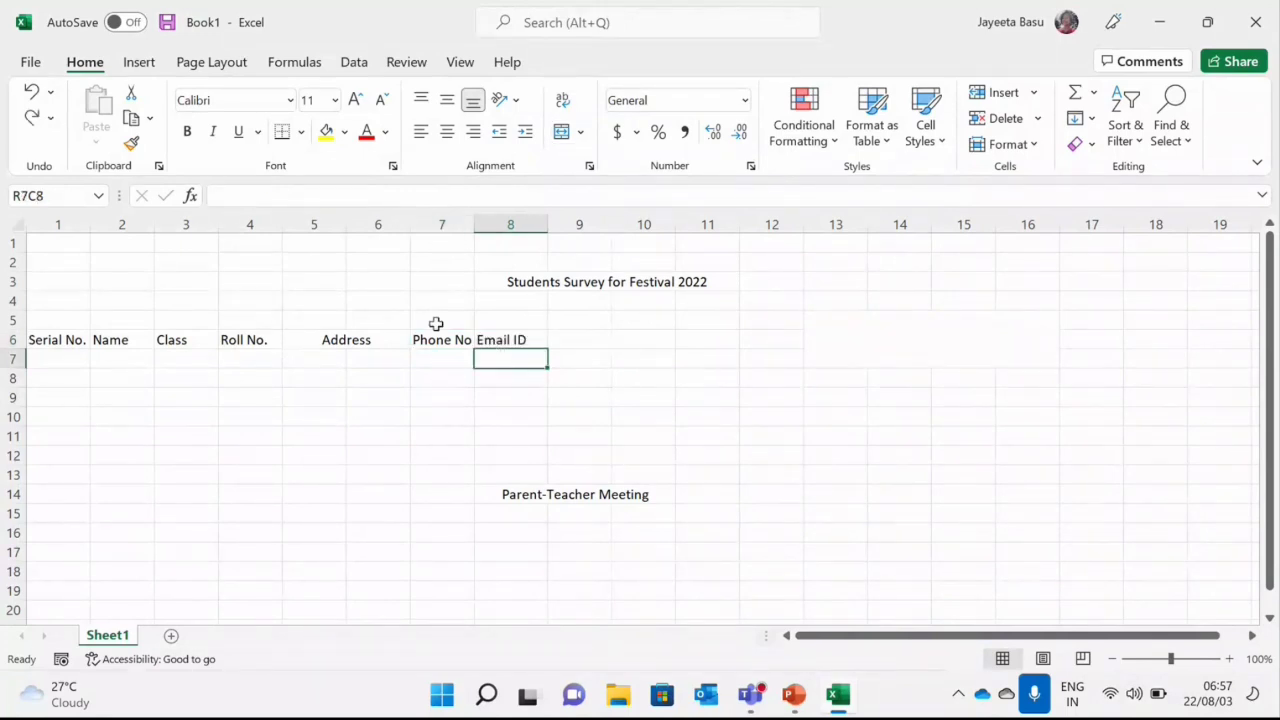
{"action": "left_click", "coordinate": [529, 341]}
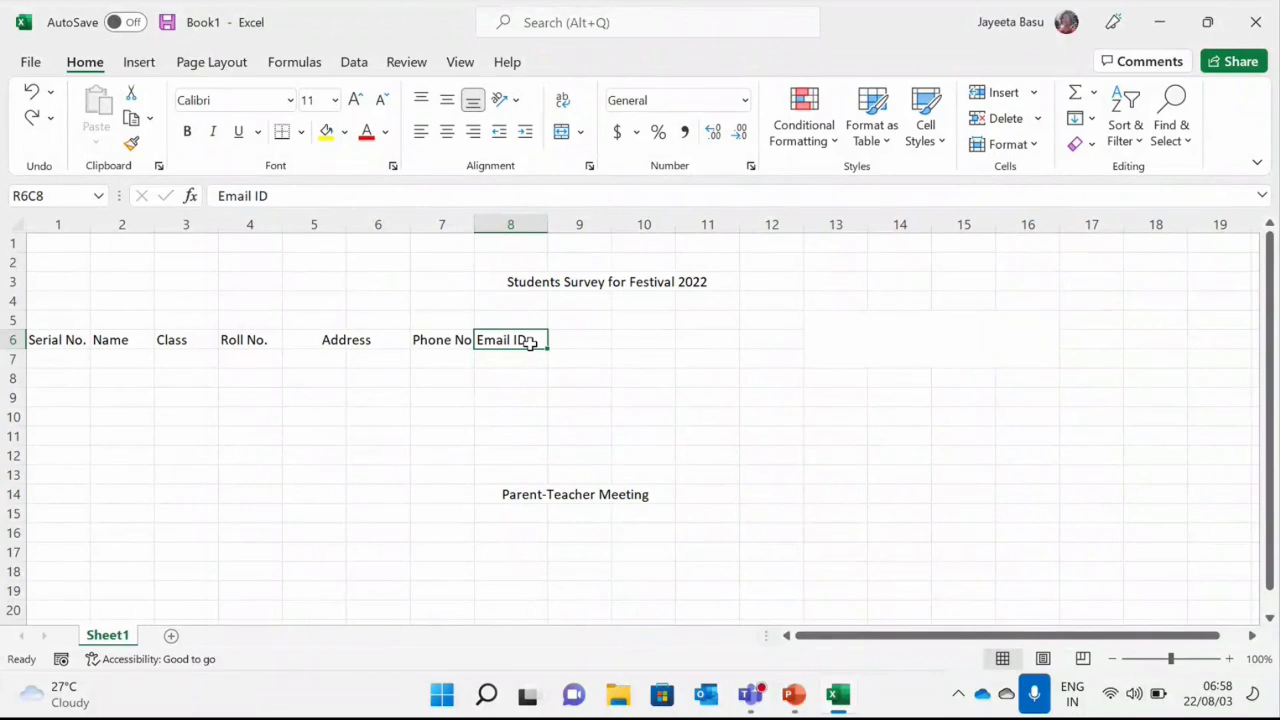
- Switch to PowerPoint, start the slide show from the Center Cells slide, and advance to the Currency Formatting slide
{"action": "left_click", "coordinate": [795, 695]}
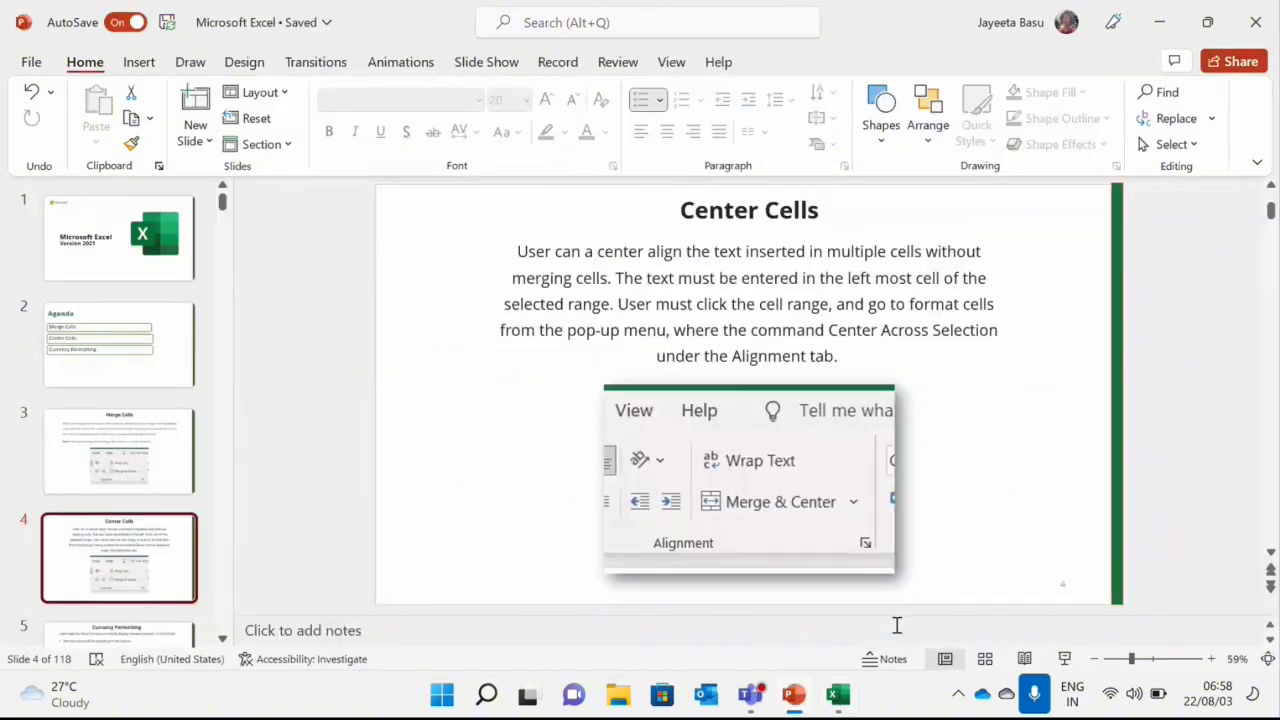
{"action": "left_click", "coordinate": [1066, 660]}
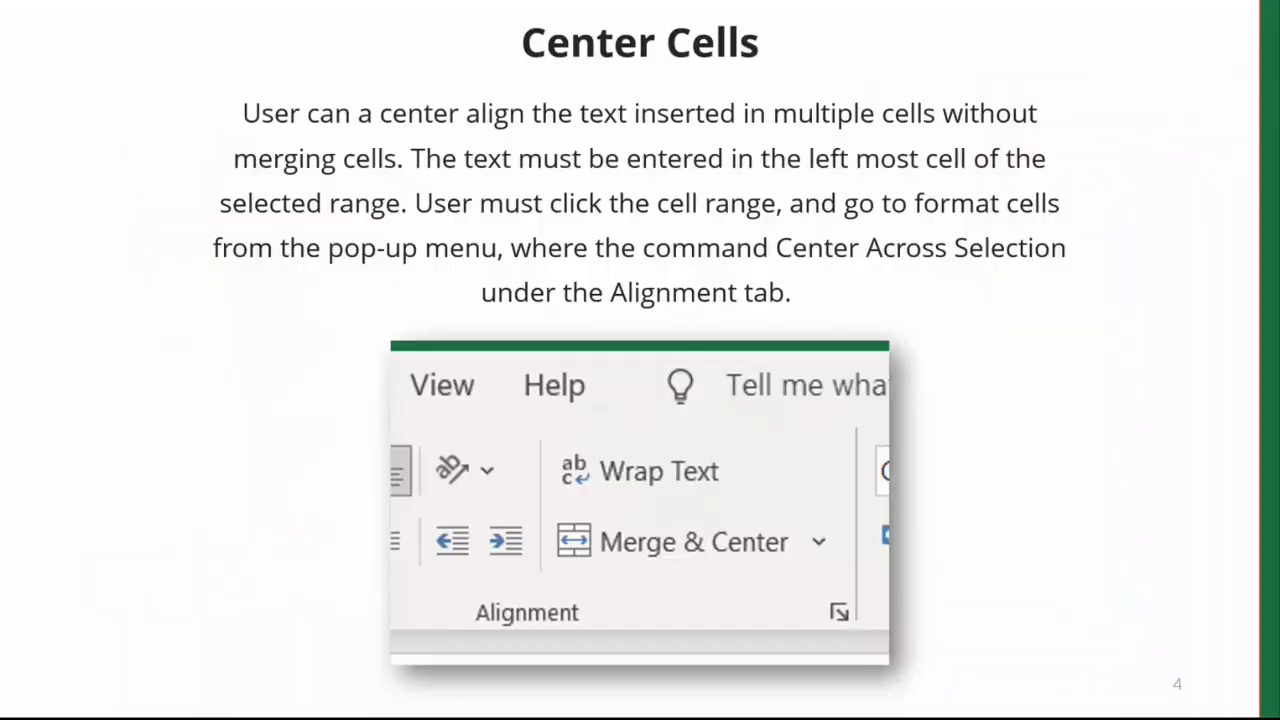
{"action": "key", "text": "Right"}
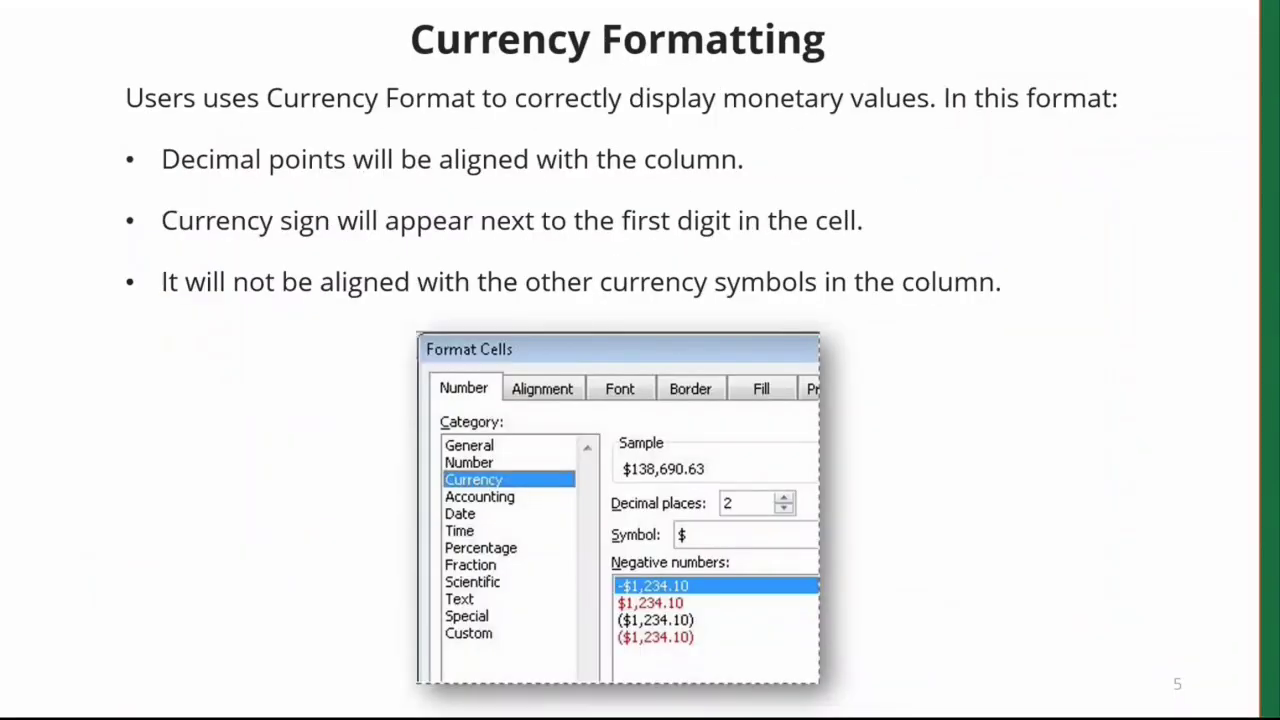
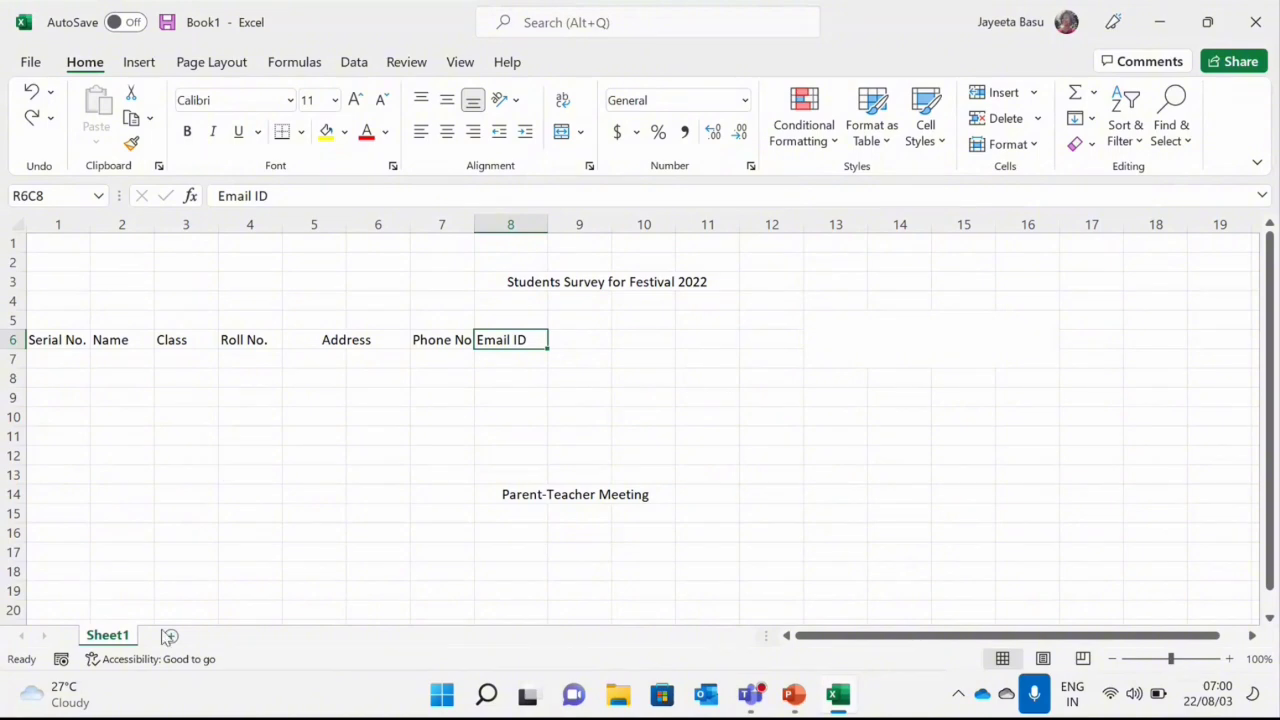
- Add a new worksheet to the Excel workbook and enter the headings Products and Prices in row 4, columns 3 and 4
{"action": "left_click", "coordinate": [170, 636]}
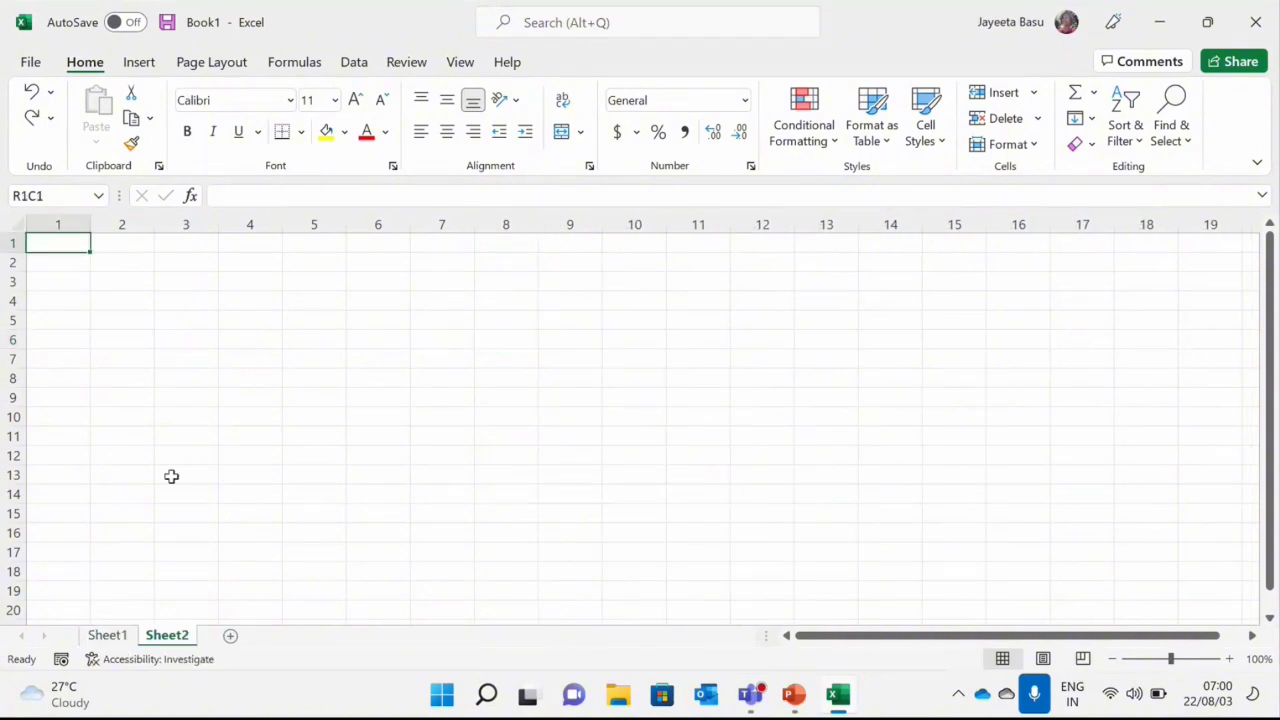
{"action": "left_click", "coordinate": [172, 298]}
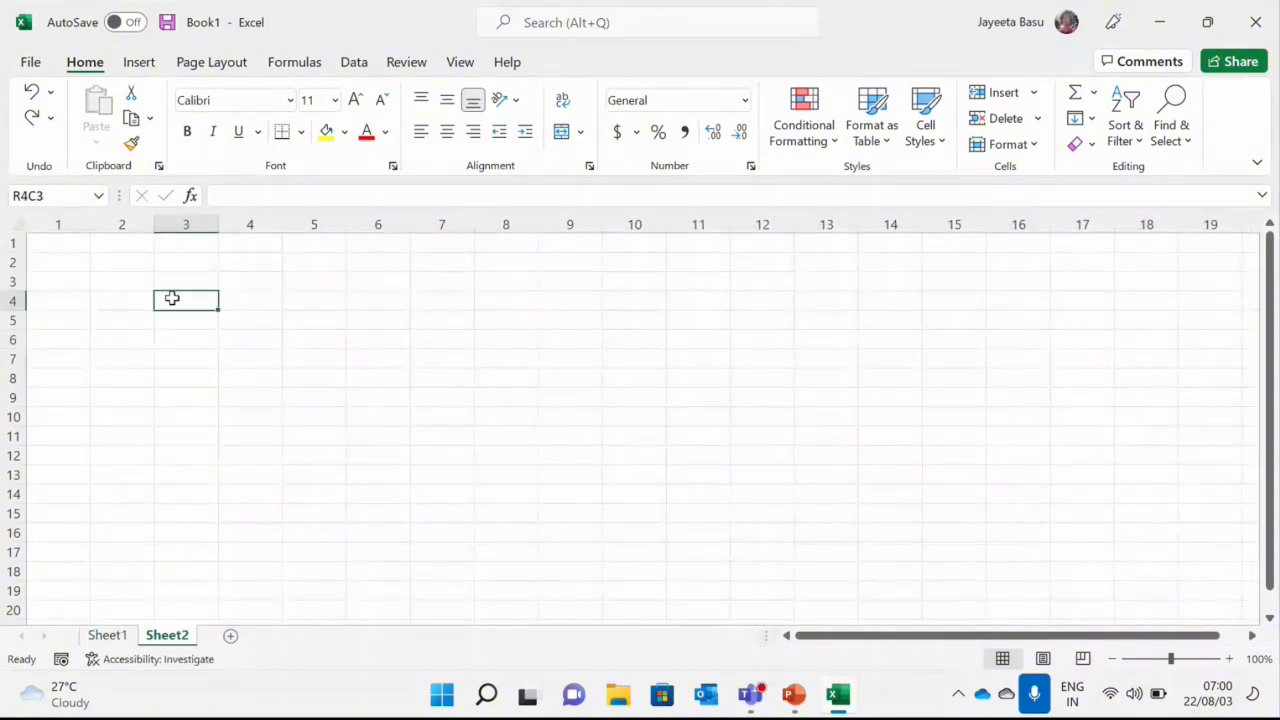
{"action": "type", "text": "P"}
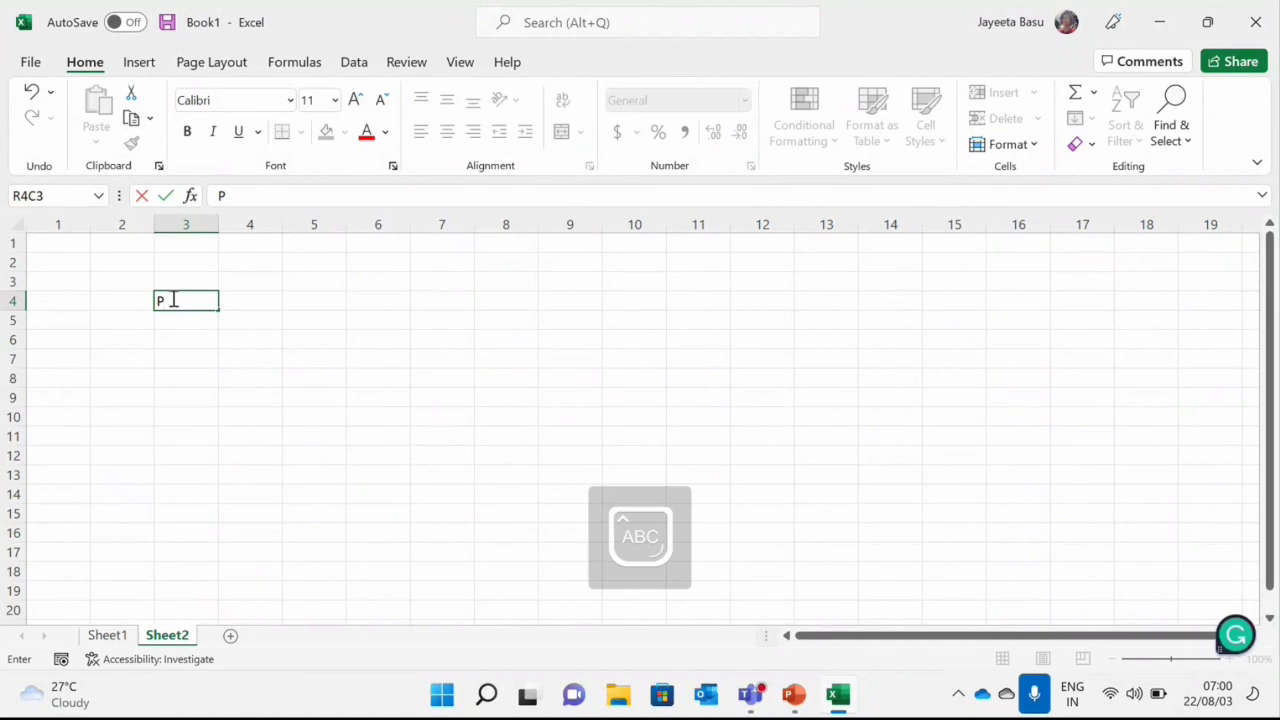
{"action": "type", "text": "roduc"}
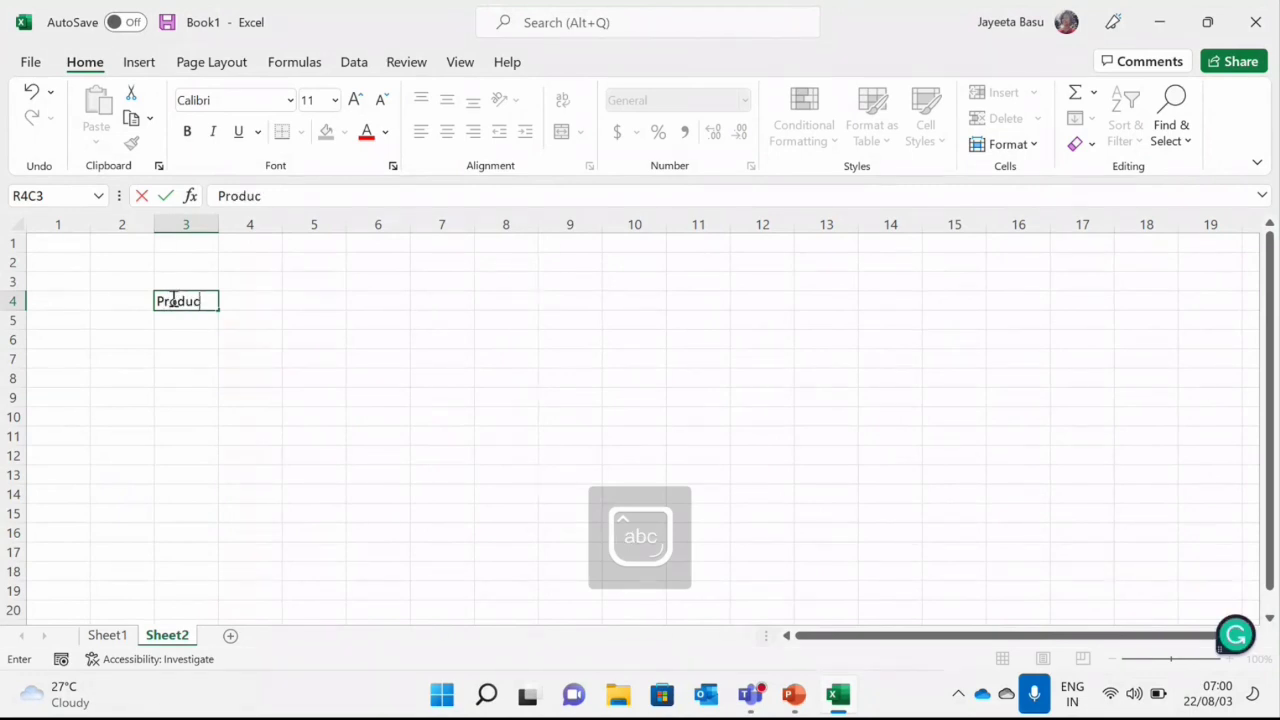
{"action": "type", "text": "ts"}
{"action": "key", "text": "Tab"}
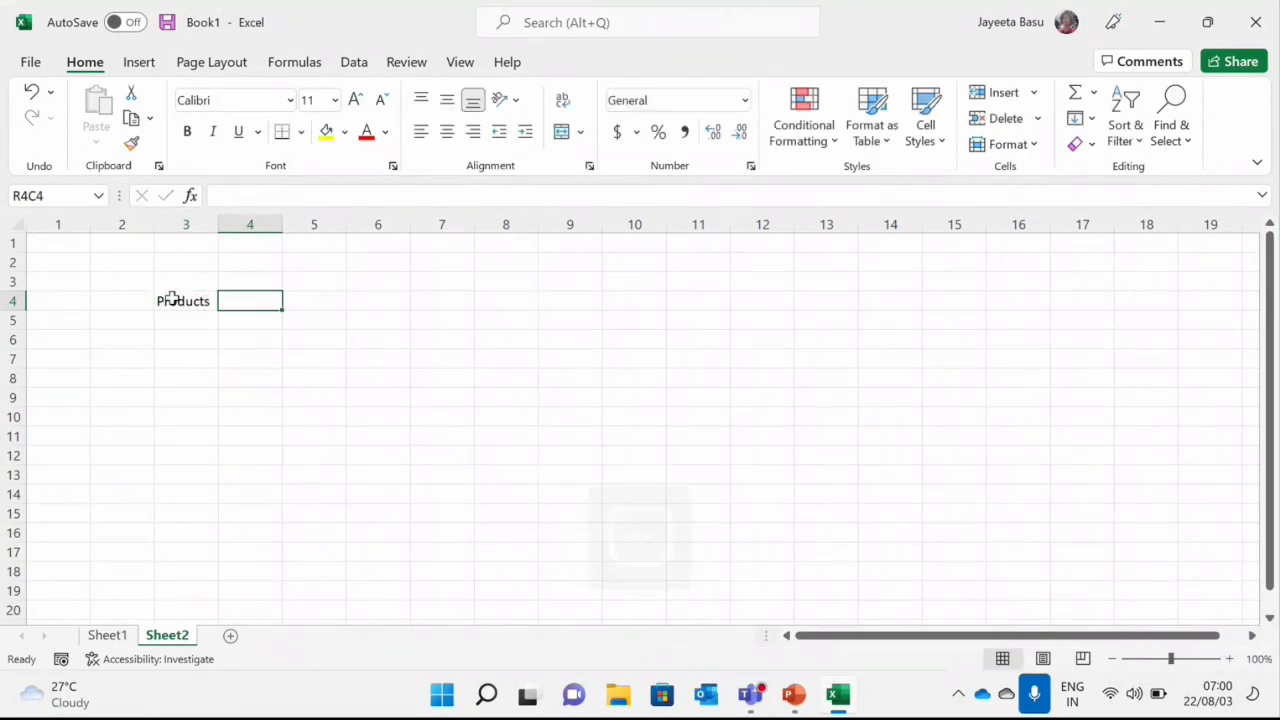
{"action": "key", "text": "Caps_Lock"}
{"action": "type", "text": "P"}
{"action": "key", "text": "Caps_Lock"}
{"action": "type", "text": "rices"}
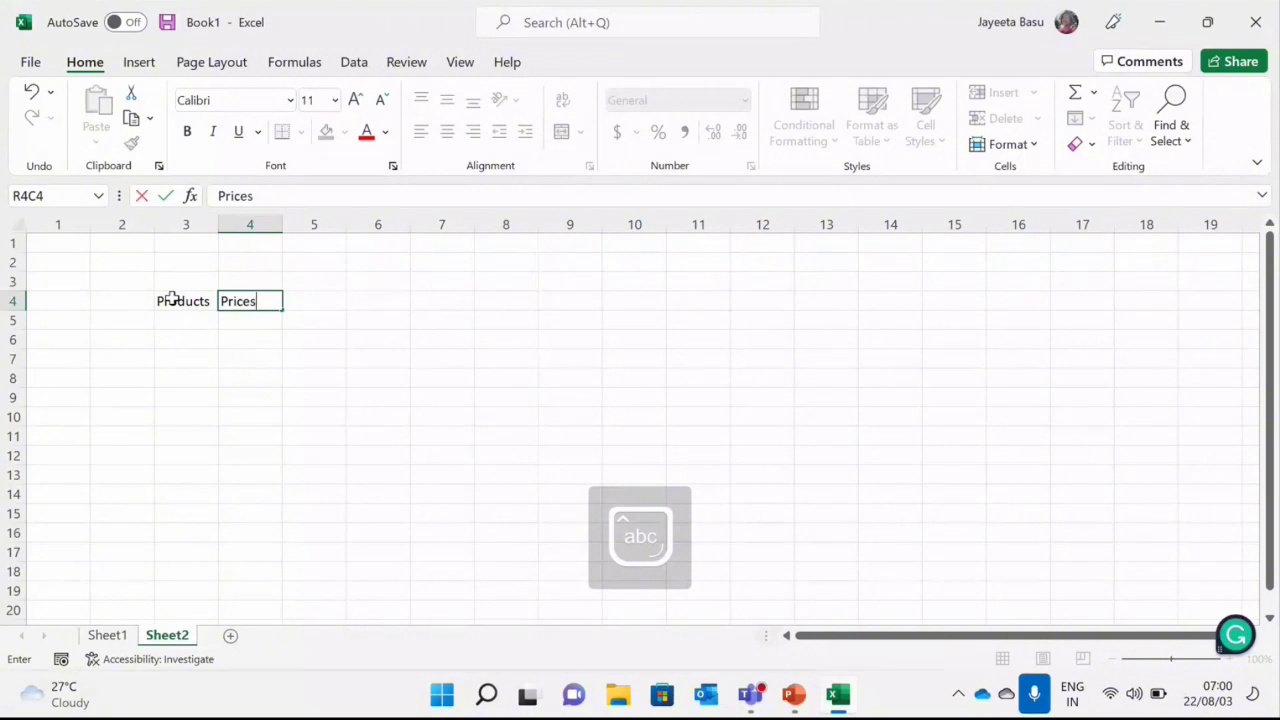
{"action": "left_click", "coordinate": [172, 299]}
{"action": "key", "text": "Return"}
- List the products A, B, C, D, E and F under the Products heading in rows 5 to 10
{"action": "key", "text": "Caps_Lock"}
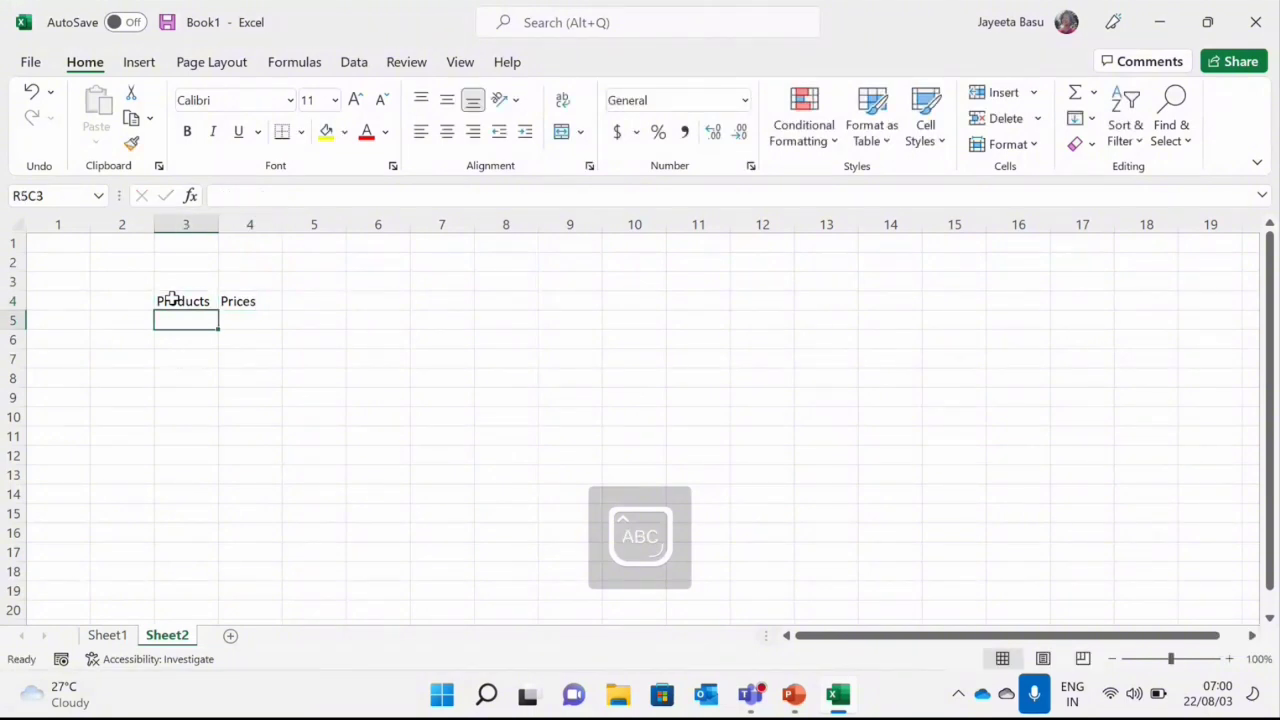
{"action": "type", "text": "A"}
{"action": "key", "text": "Return"}
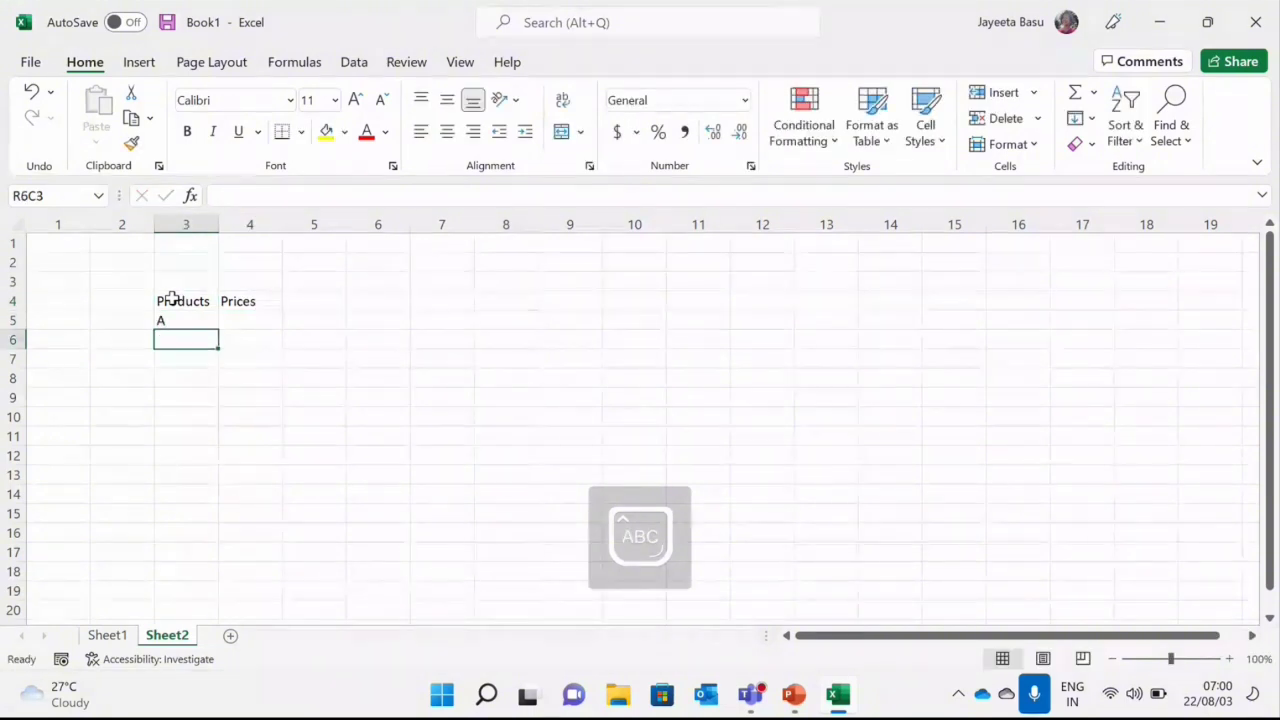
{"action": "type", "text": "B"}
{"action": "key", "text": "Return"}
{"action": "type", "text": "C"}
{"action": "key", "text": "Return"}
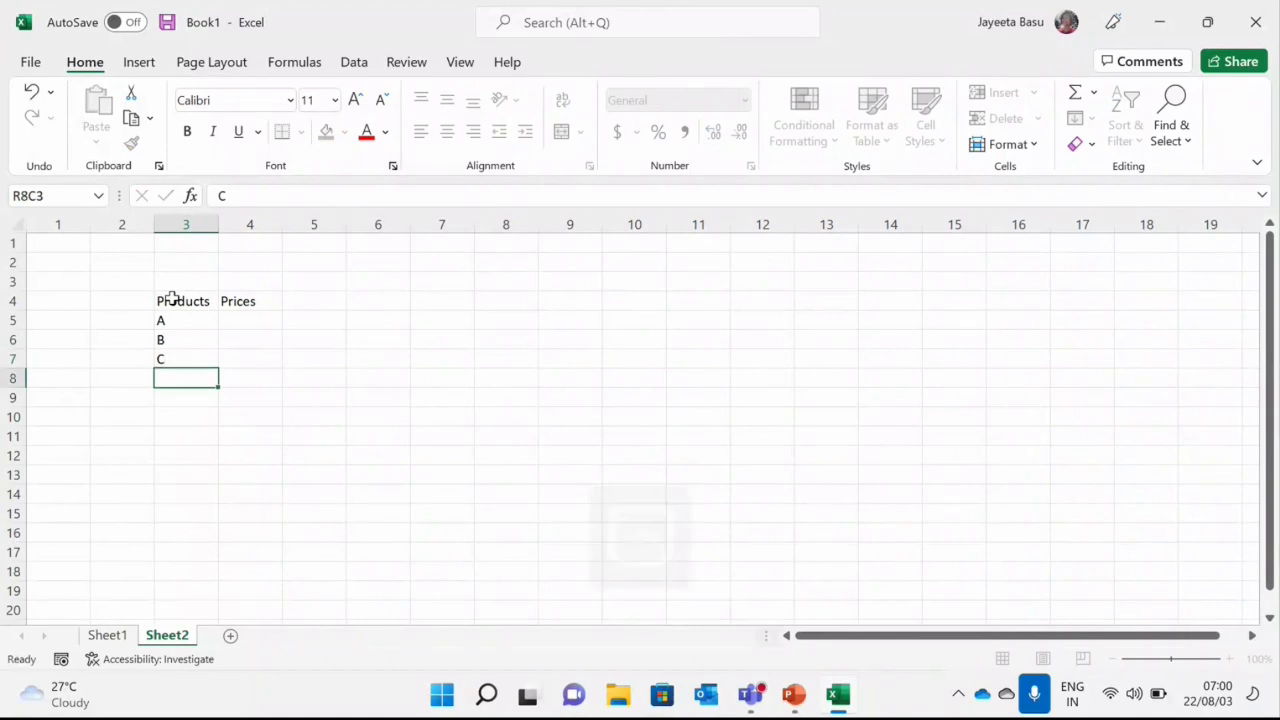
{"action": "type", "text": "D"}
{"action": "key", "text": "Return"}
{"action": "type", "text": "E"}
{"action": "key", "text": "Return"}
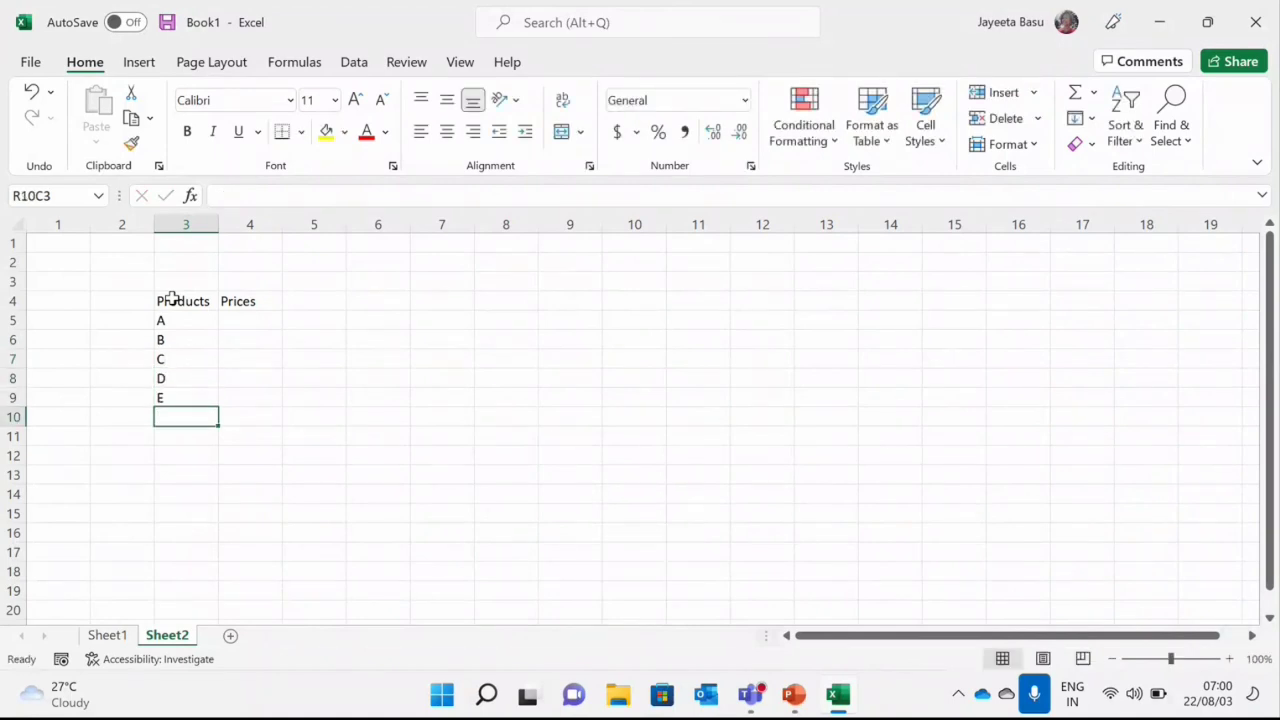
{"action": "type", "text": "F"}
{"action": "key", "text": "Tab"}
- Enter the prices 50, 75, 45, 30, 100 and 15 for products A to F in column 4
{"action": "key", "text": "Up"}
{"action": "key", "text": "Up"}
{"action": "key", "text": "Up"}
{"action": "key", "text": "Up"}
{"action": "key", "text": "Up"}
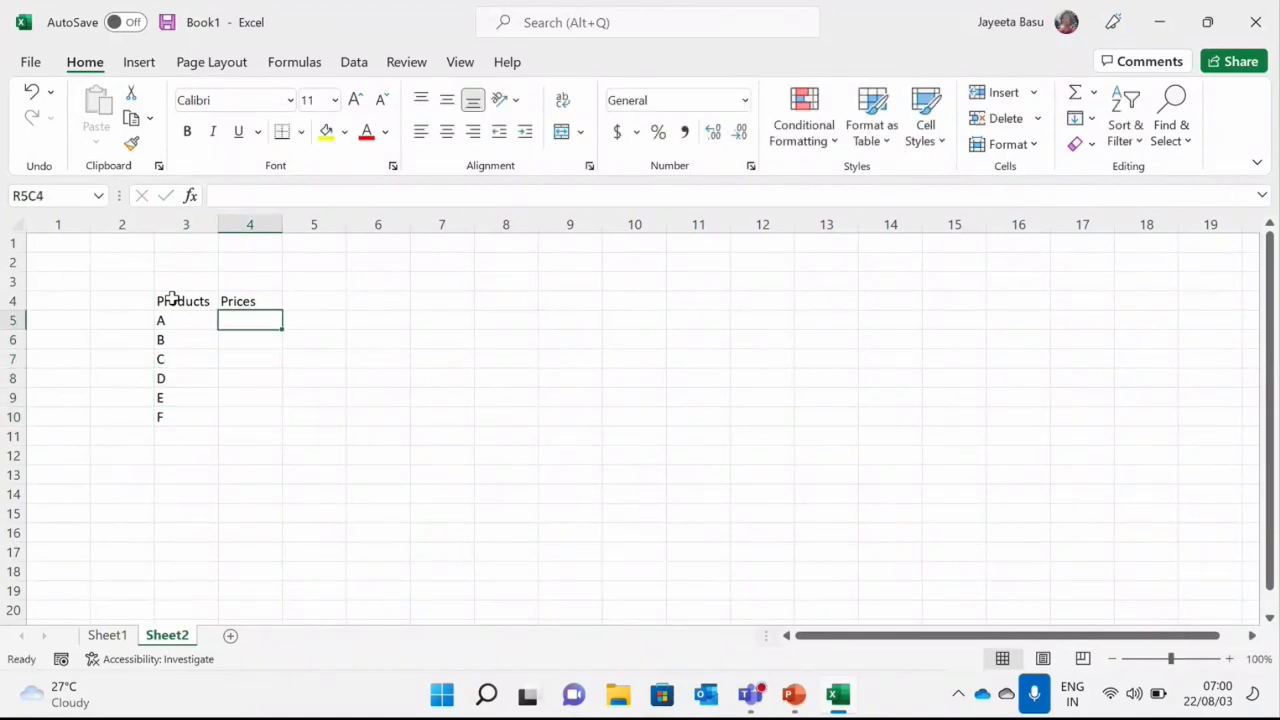
{"action": "type", "text": "50"}
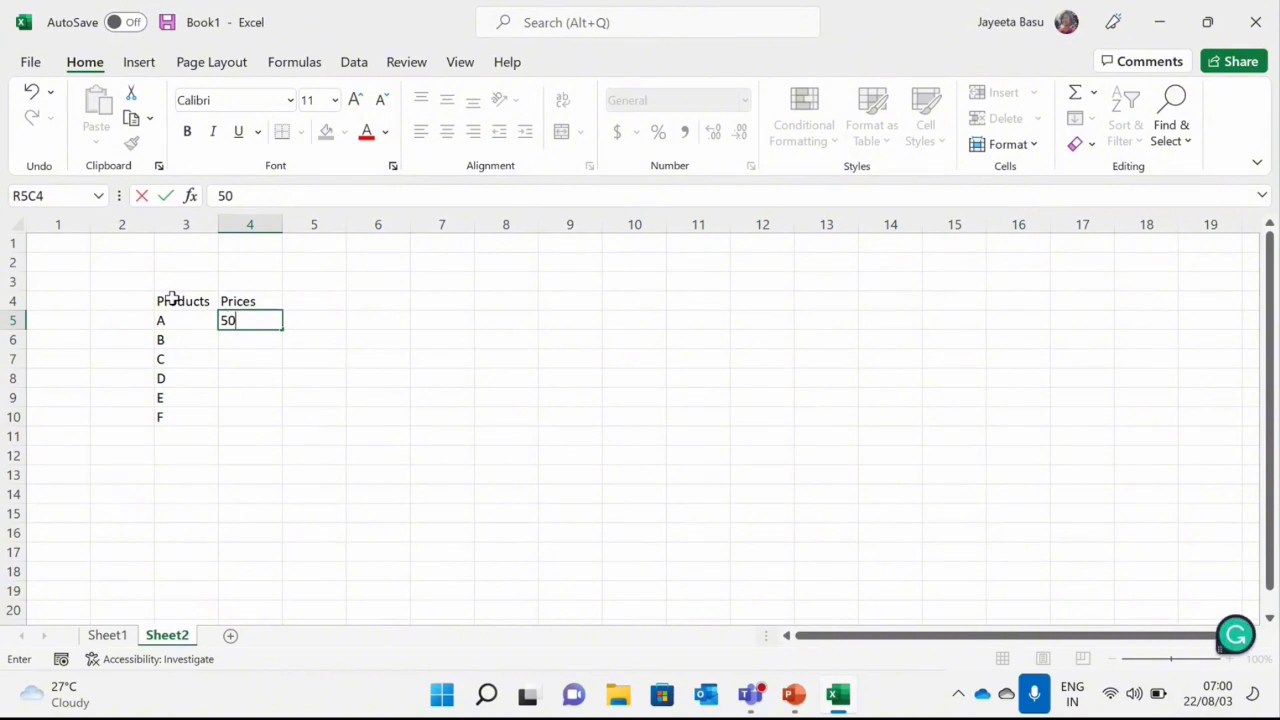
{"action": "key", "text": "Return"}
{"action": "type", "text": "75"}
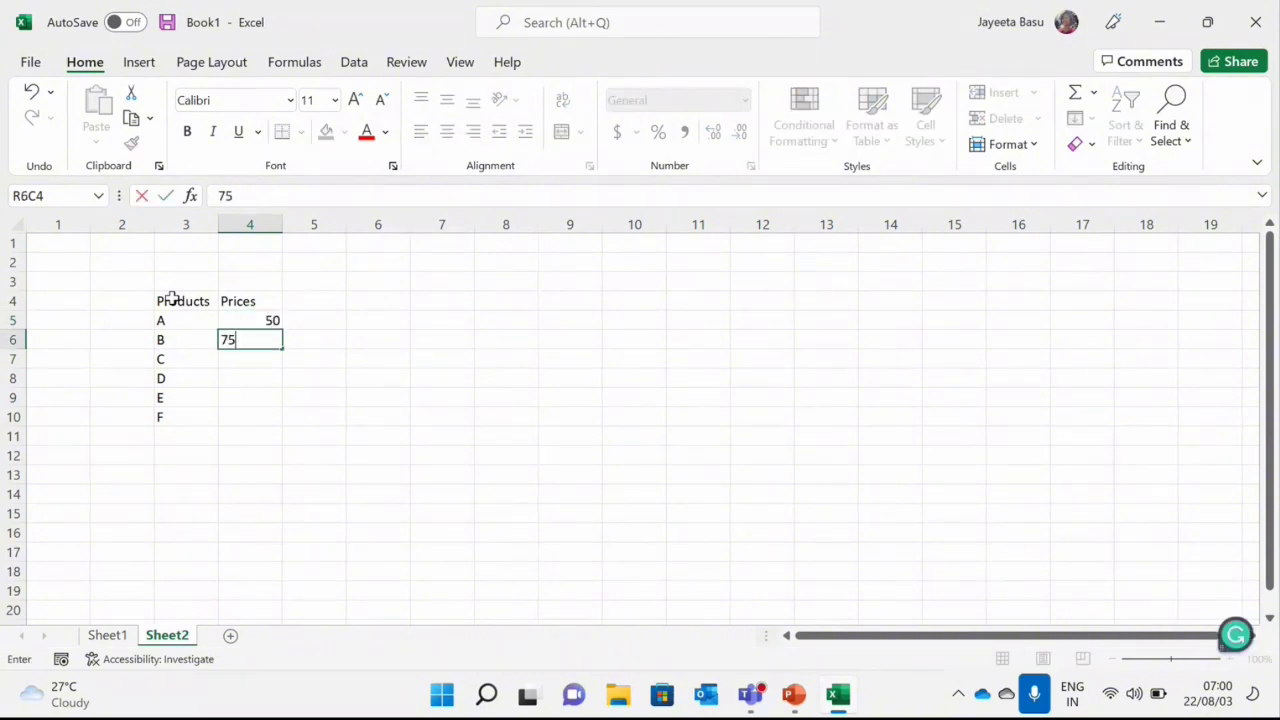
{"action": "key", "text": "Return"}
{"action": "type", "text": "45"}
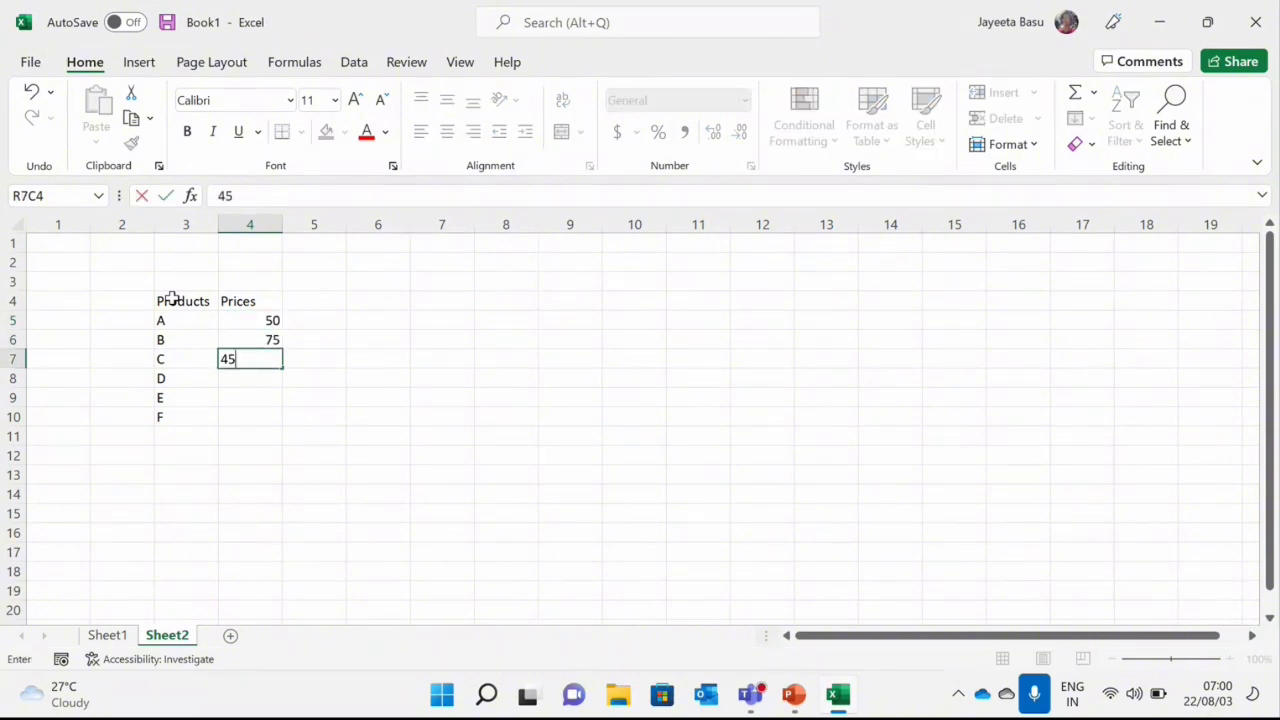
{"action": "key", "text": "Return"}
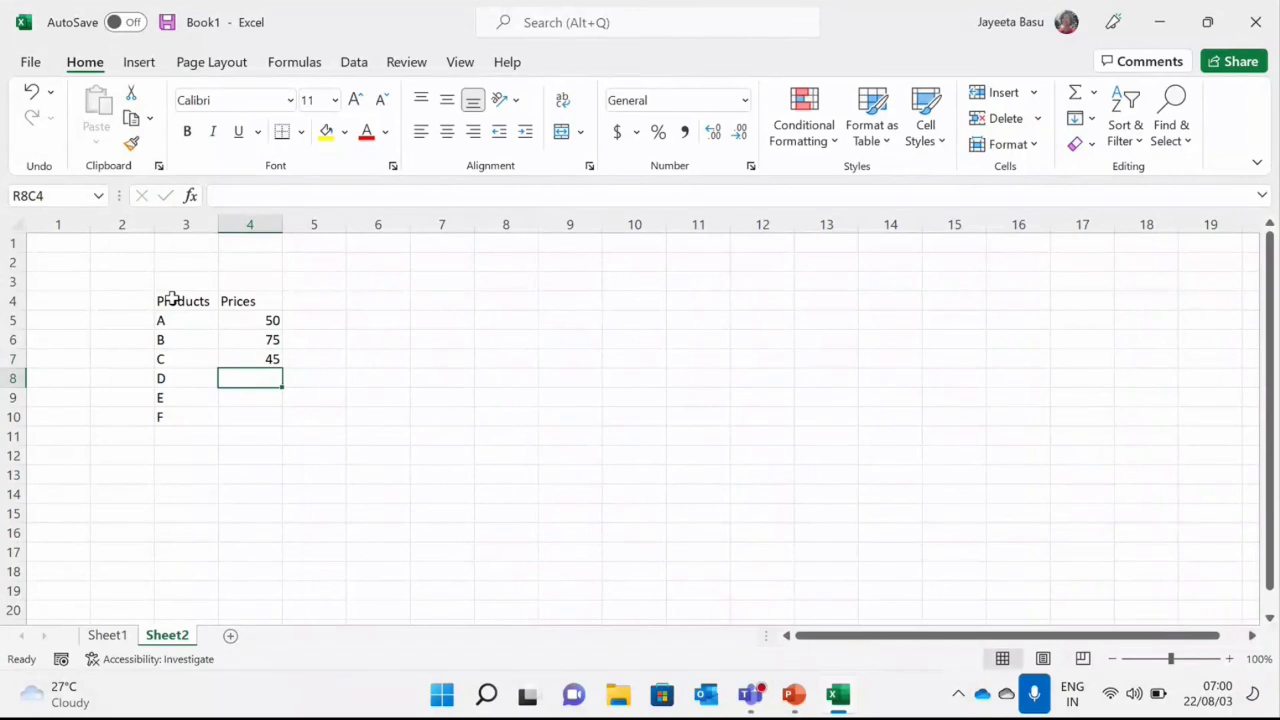
{"action": "type", "text": "30"}
{"action": "key", "text": "Return"}
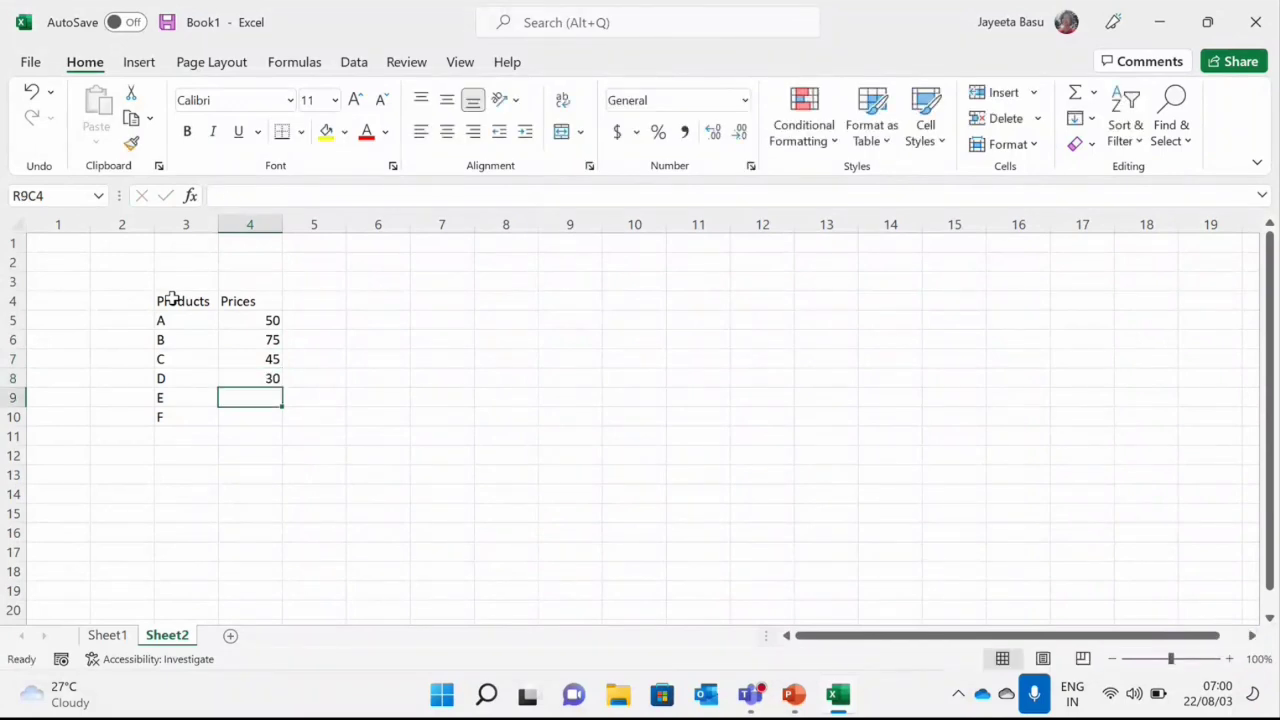
{"action": "type", "text": "100"}
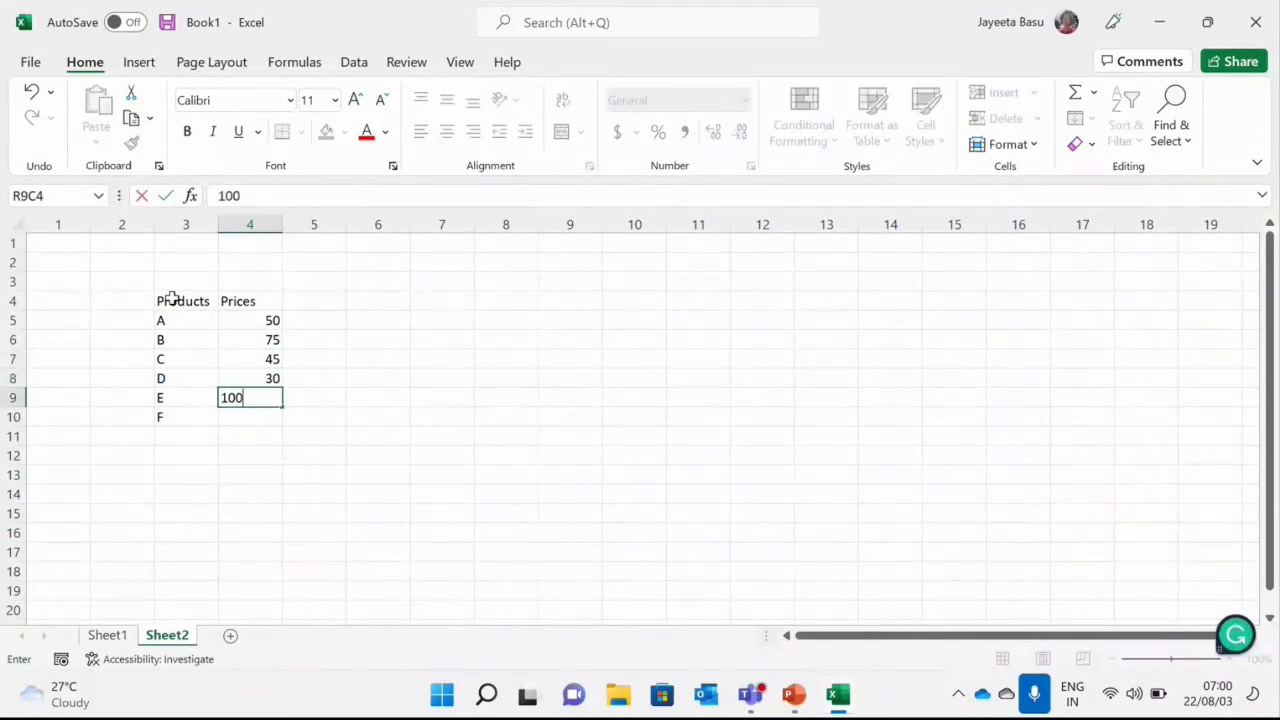
{"action": "key", "text": "Return"}
{"action": "type", "text": "1"}
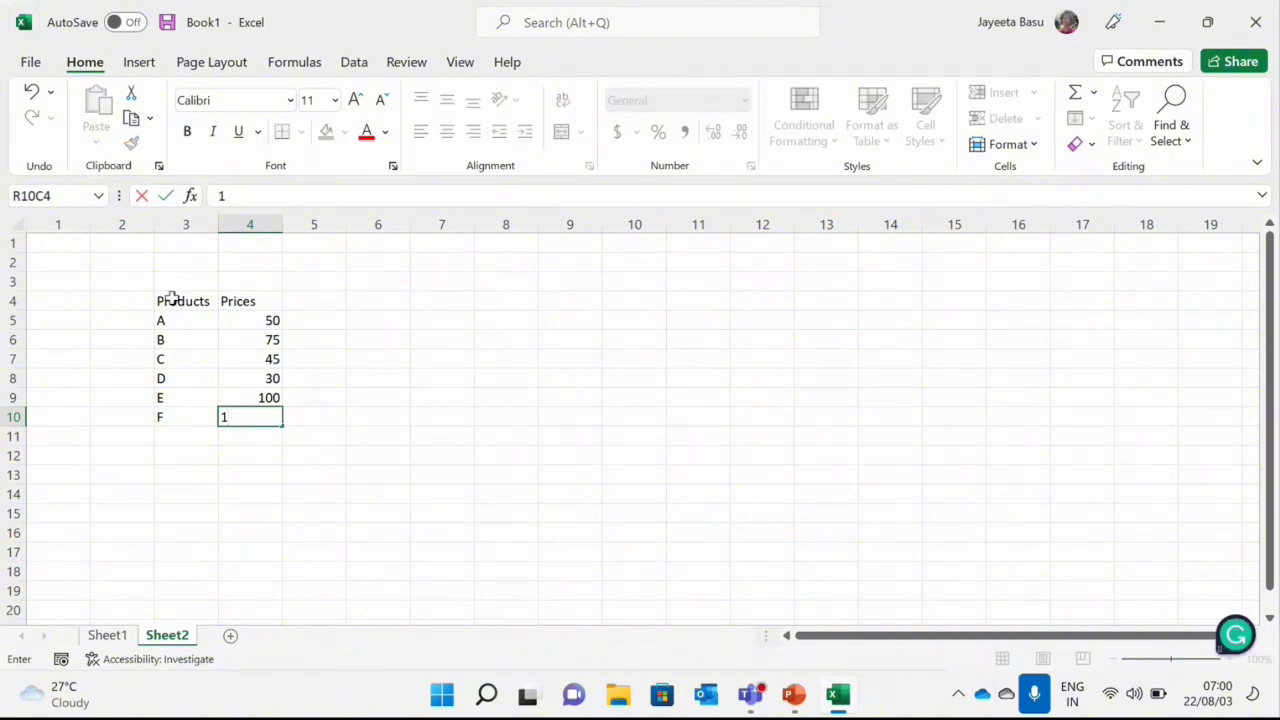
{"action": "type", "text": "5"}
{"action": "left_click", "coordinate": [330, 345]}
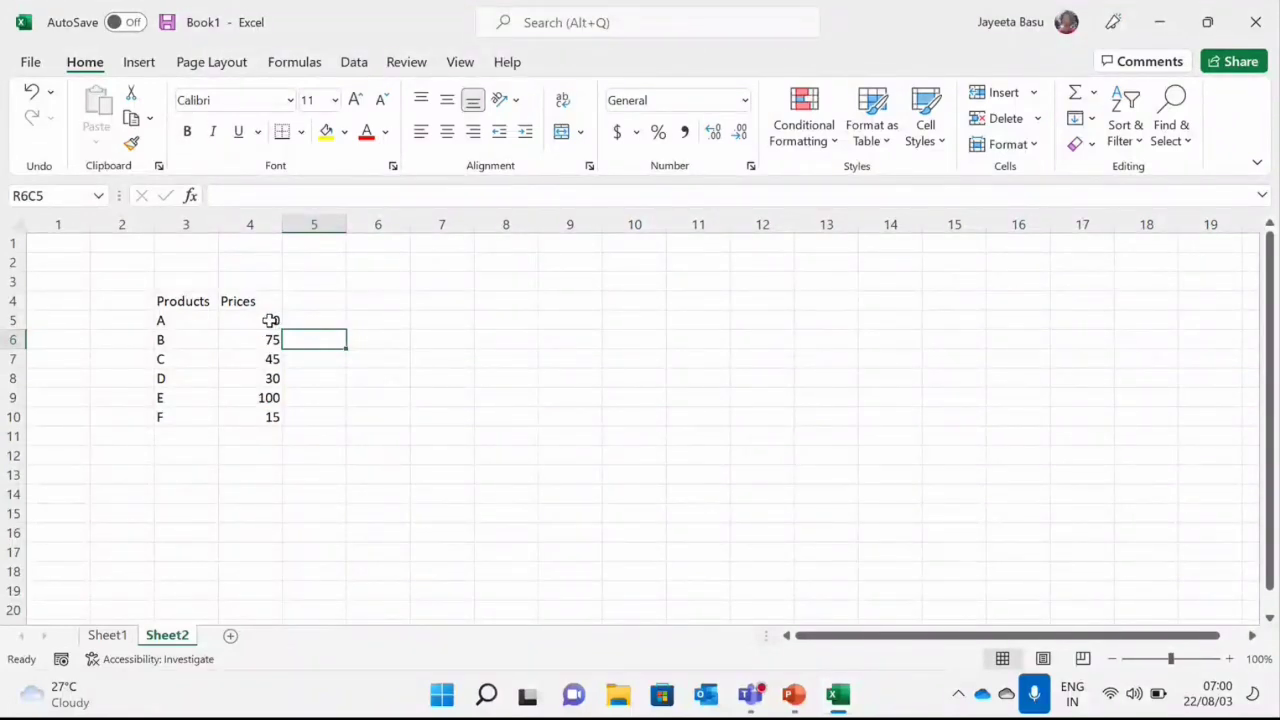
- Format the prices in rows 5 to 10 with the ₹ English (India) accounting symbol and widen column 4
{"action": "left_click_drag", "start_coordinate": [270, 320], "coordinate": [259, 414]}
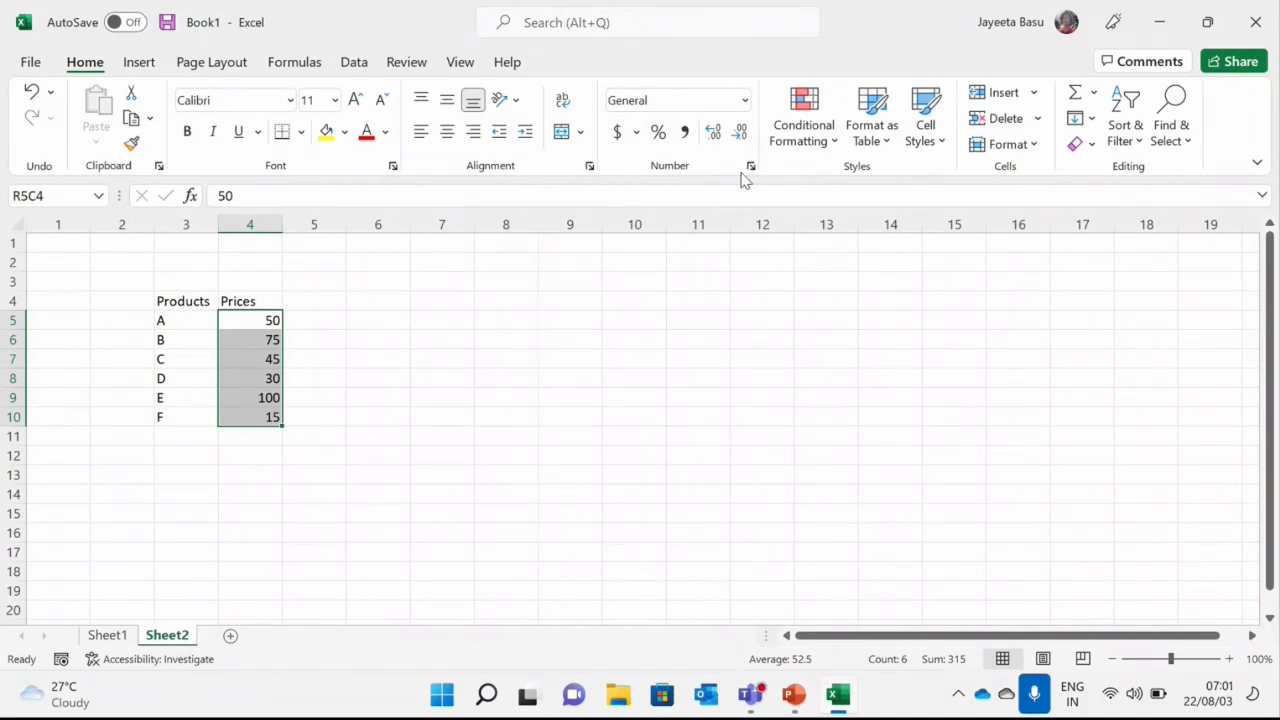
{"action": "left_click", "coordinate": [636, 134]}
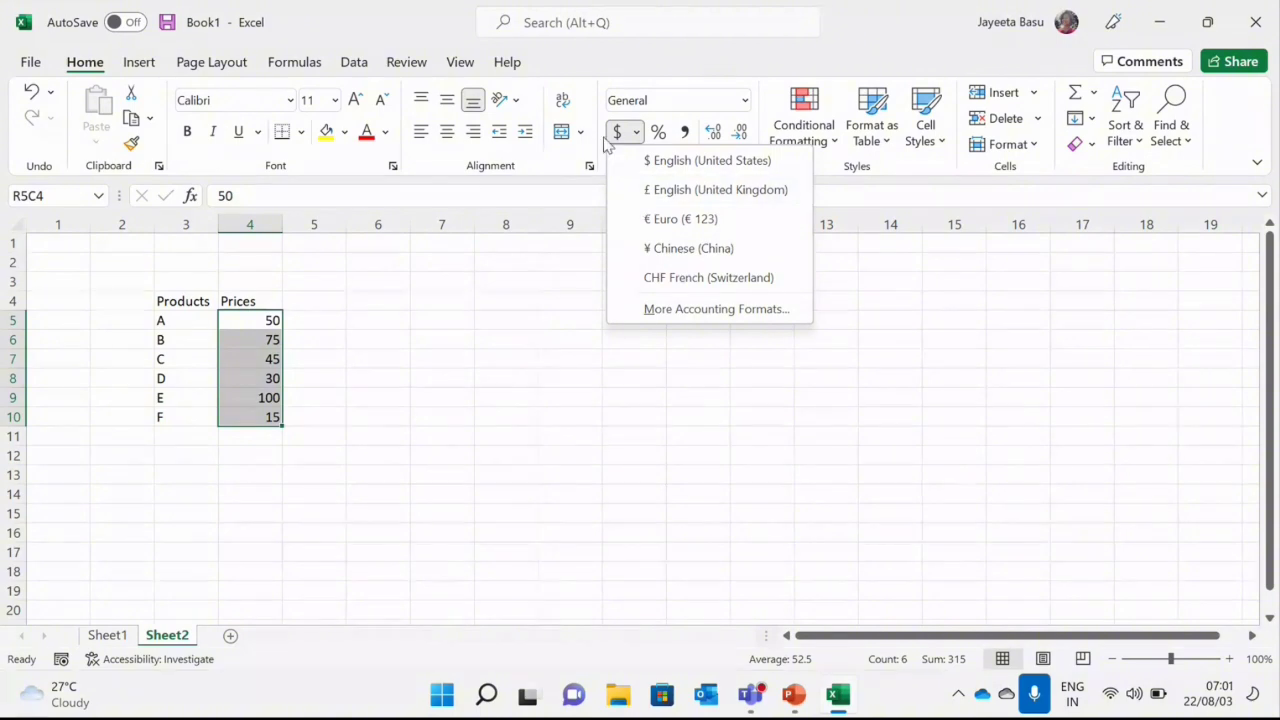
{"action": "left_click", "coordinate": [716, 309]}
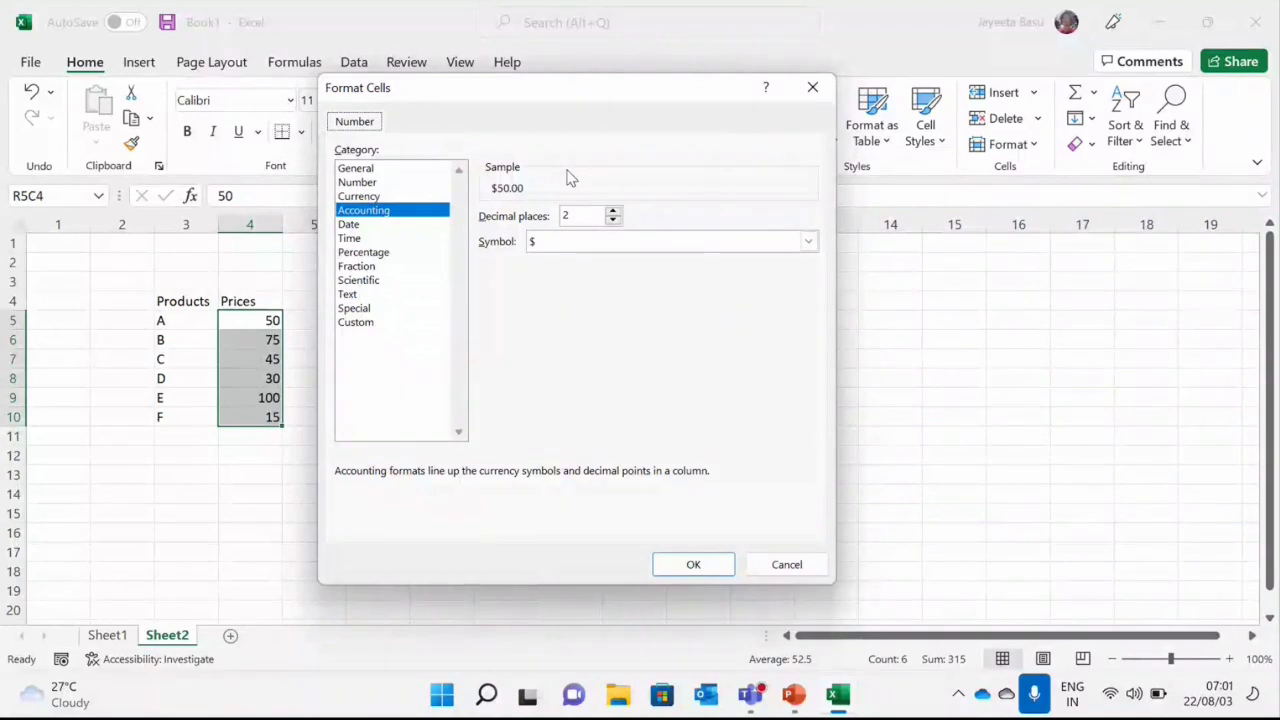
{"action": "left_click", "coordinate": [573, 243]}
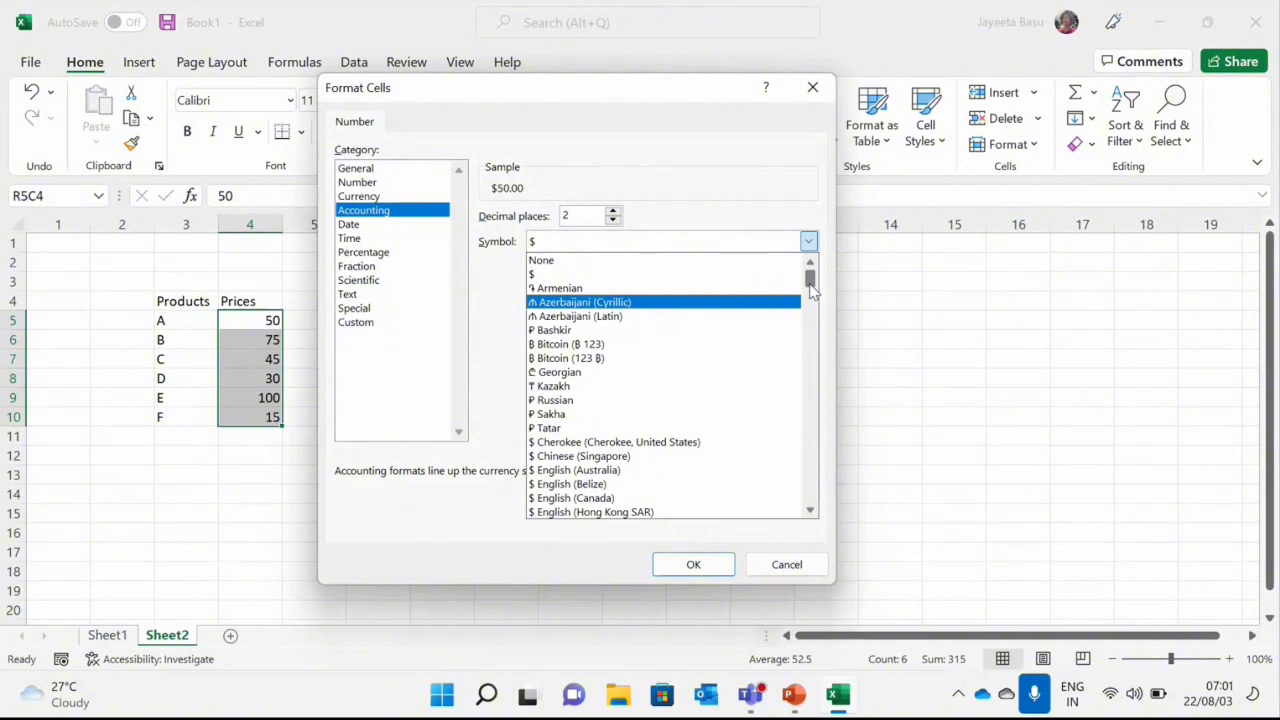
{"action": "left_click_drag", "start_coordinate": [812, 290], "coordinate": [812, 342]}
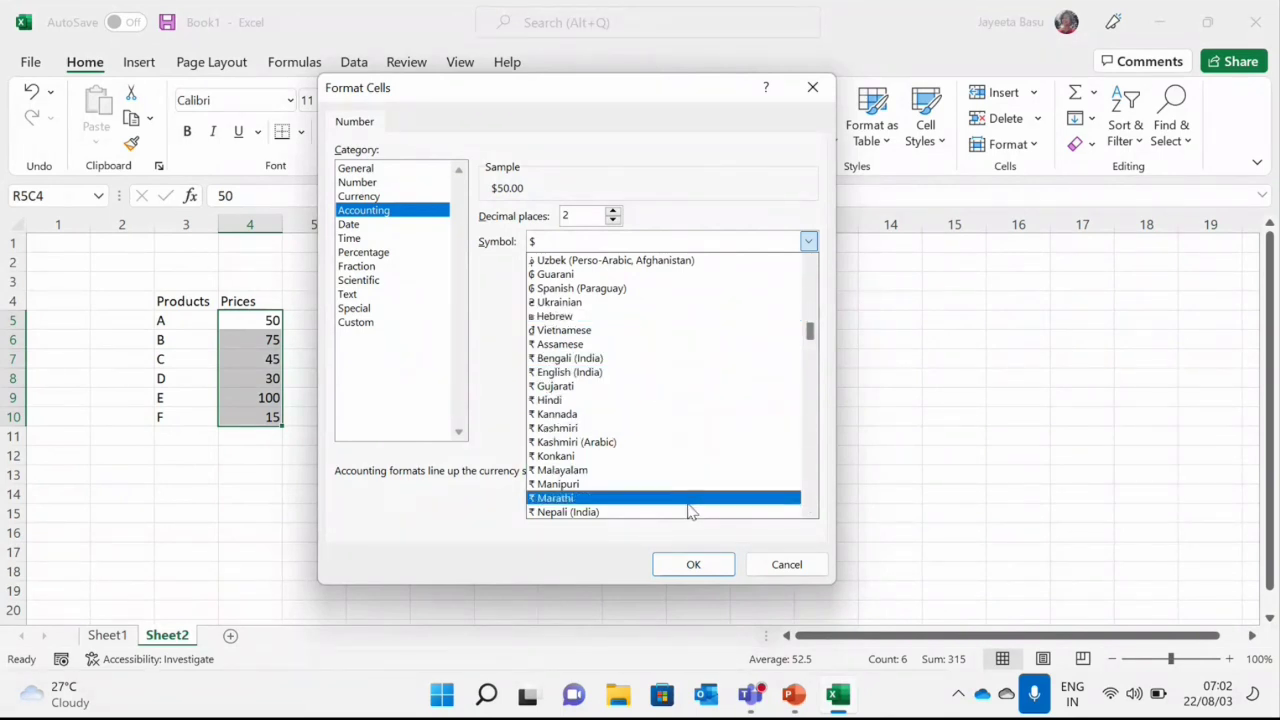
{"action": "left_click", "coordinate": [658, 380]}
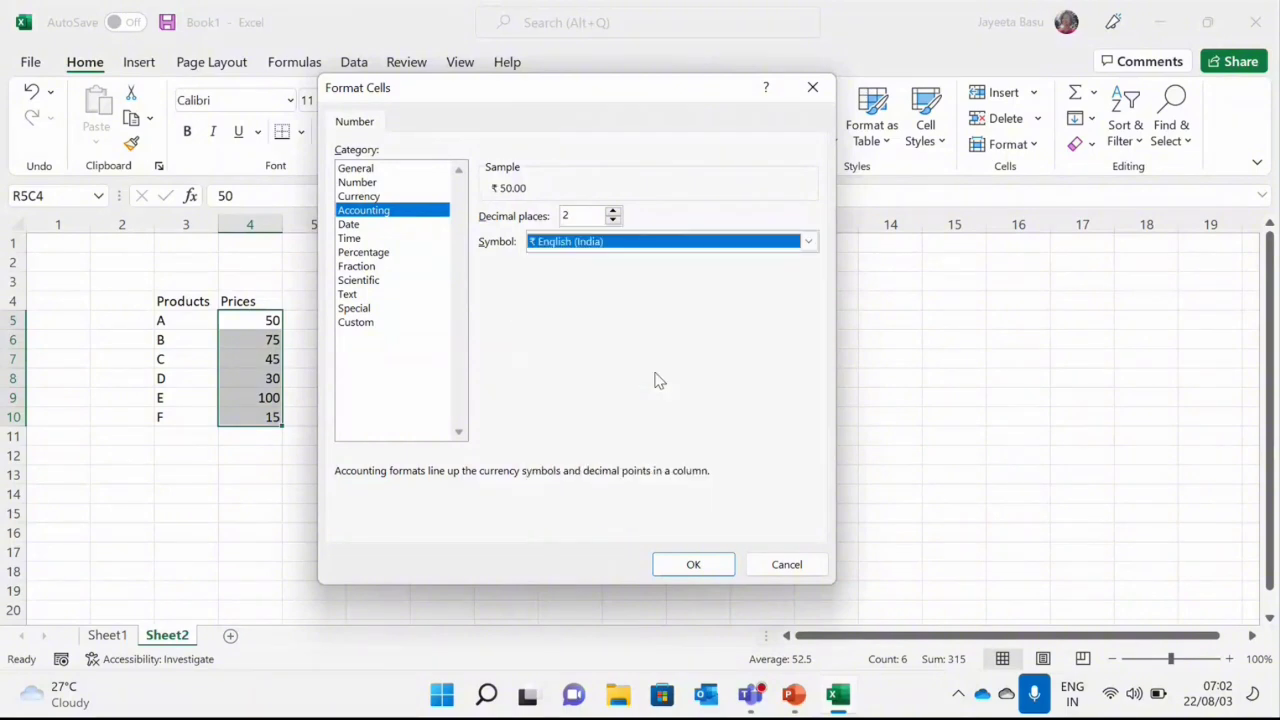
{"action": "left_click", "coordinate": [690, 563]}
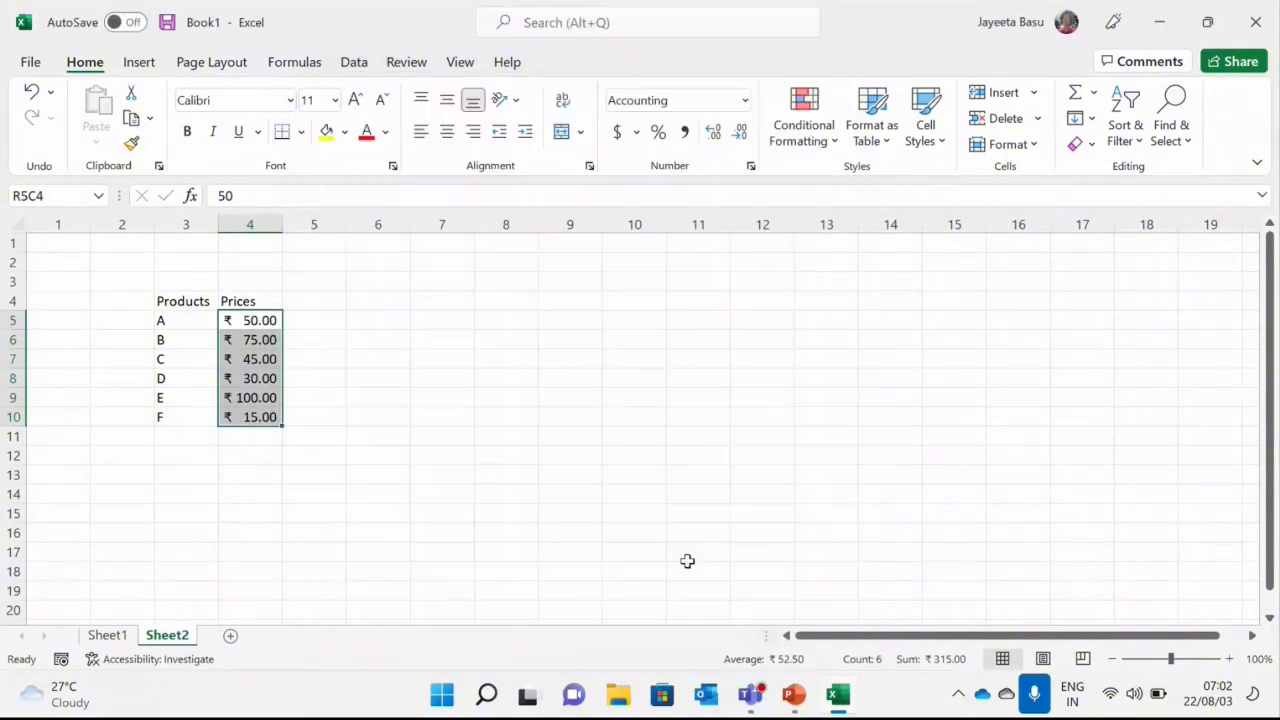
{"action": "left_click", "coordinate": [580, 514]}
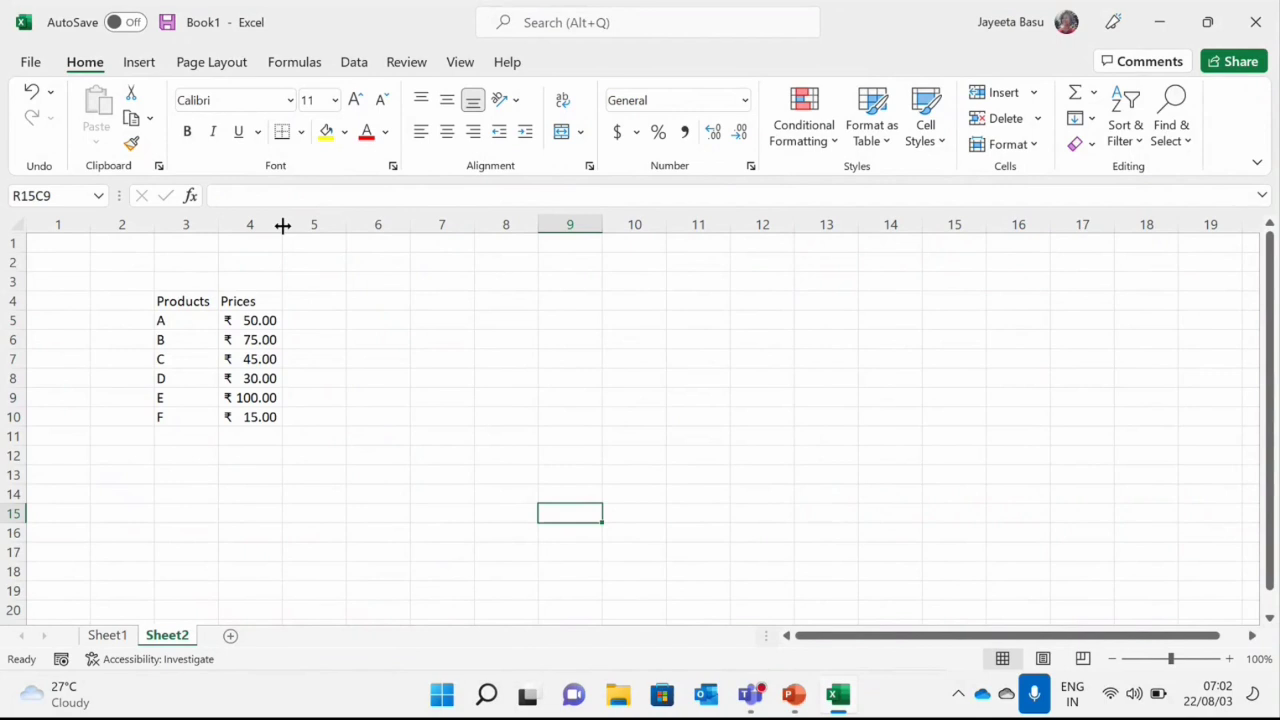
{"action": "left_click_drag", "start_coordinate": [282, 226], "coordinate": [310, 226]}
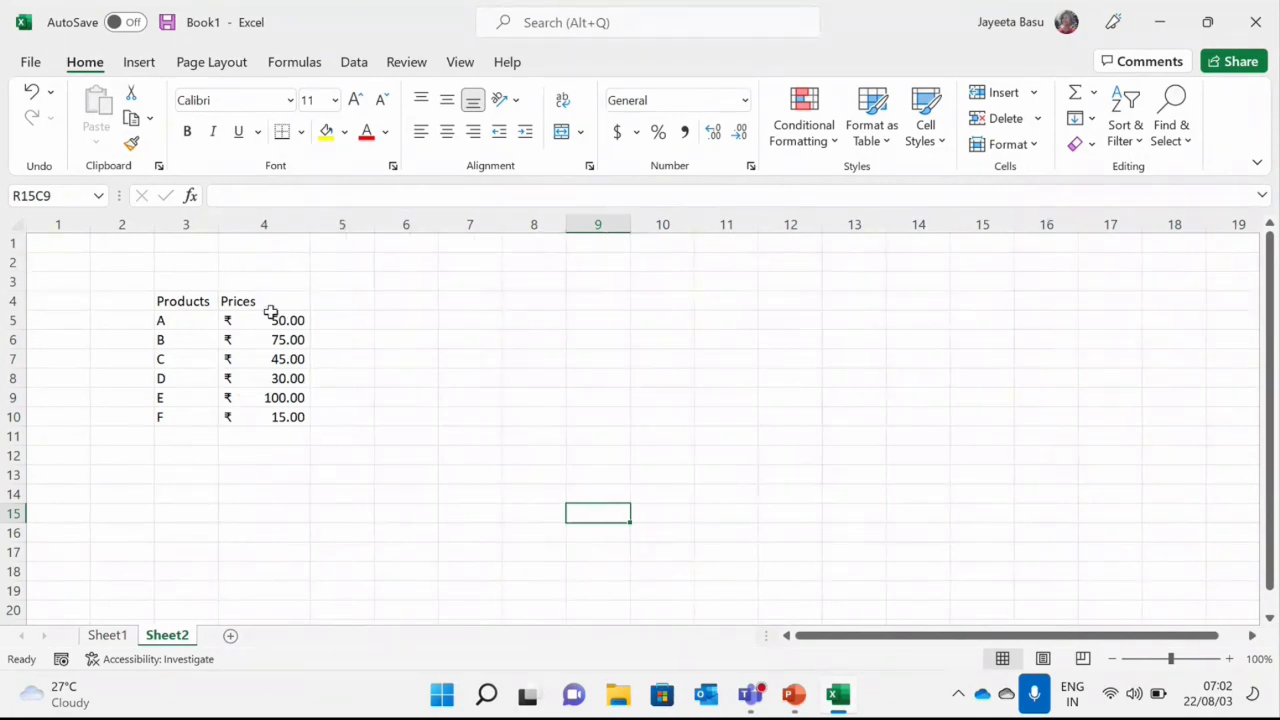
- Reapply the accounting format with the ₹ English (India) symbol to all six product prices
{"action": "left_click_drag", "start_coordinate": [271, 322], "coordinate": [264, 421]}
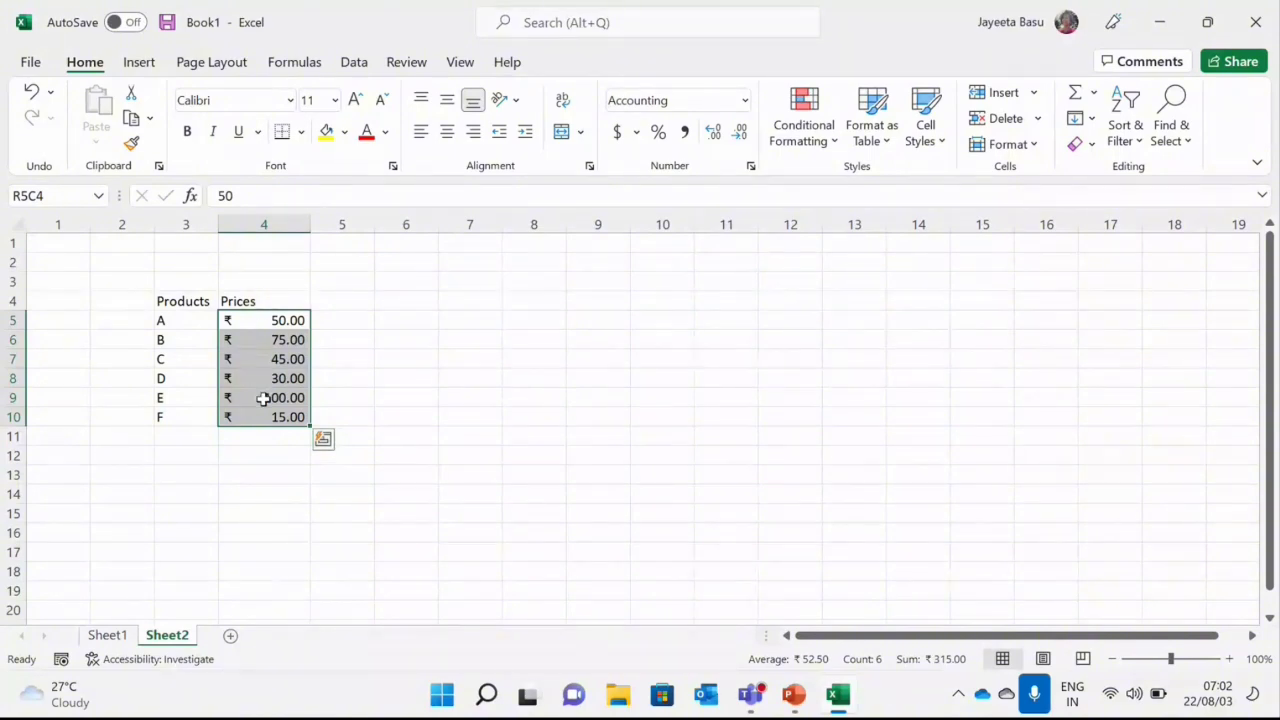
{"action": "left_click", "coordinate": [636, 132]}
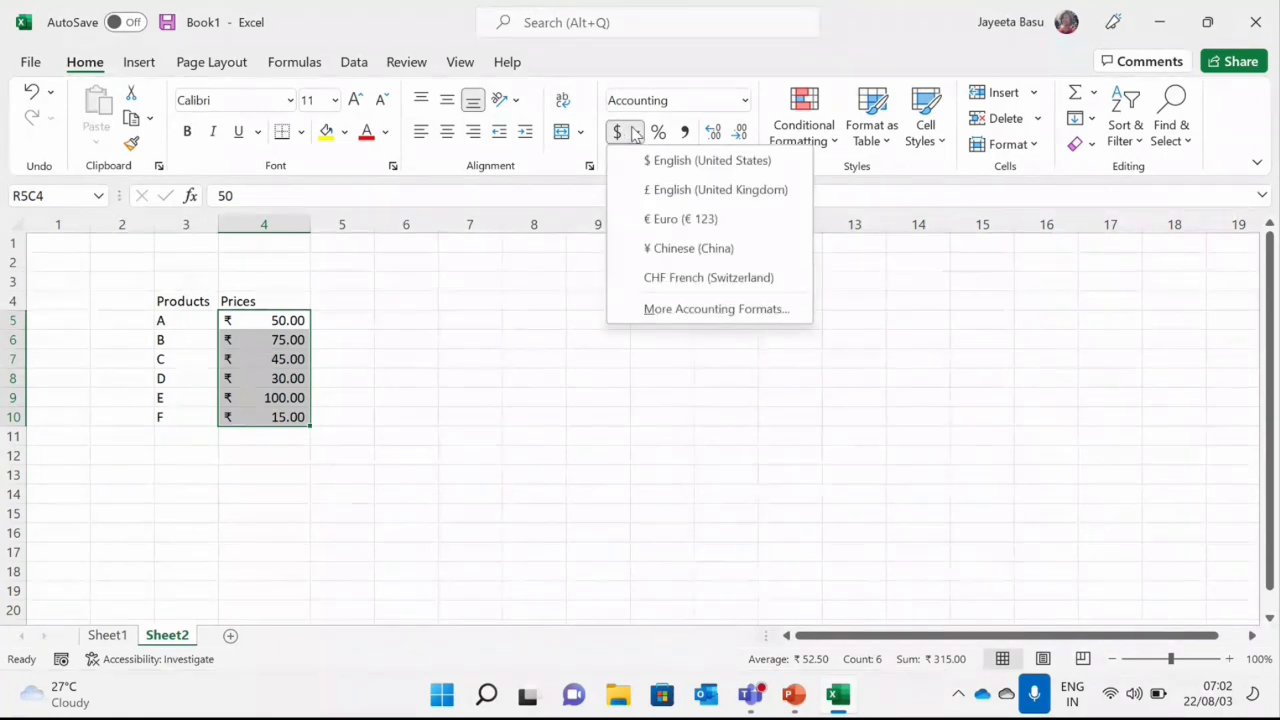
{"action": "left_click", "coordinate": [744, 309]}
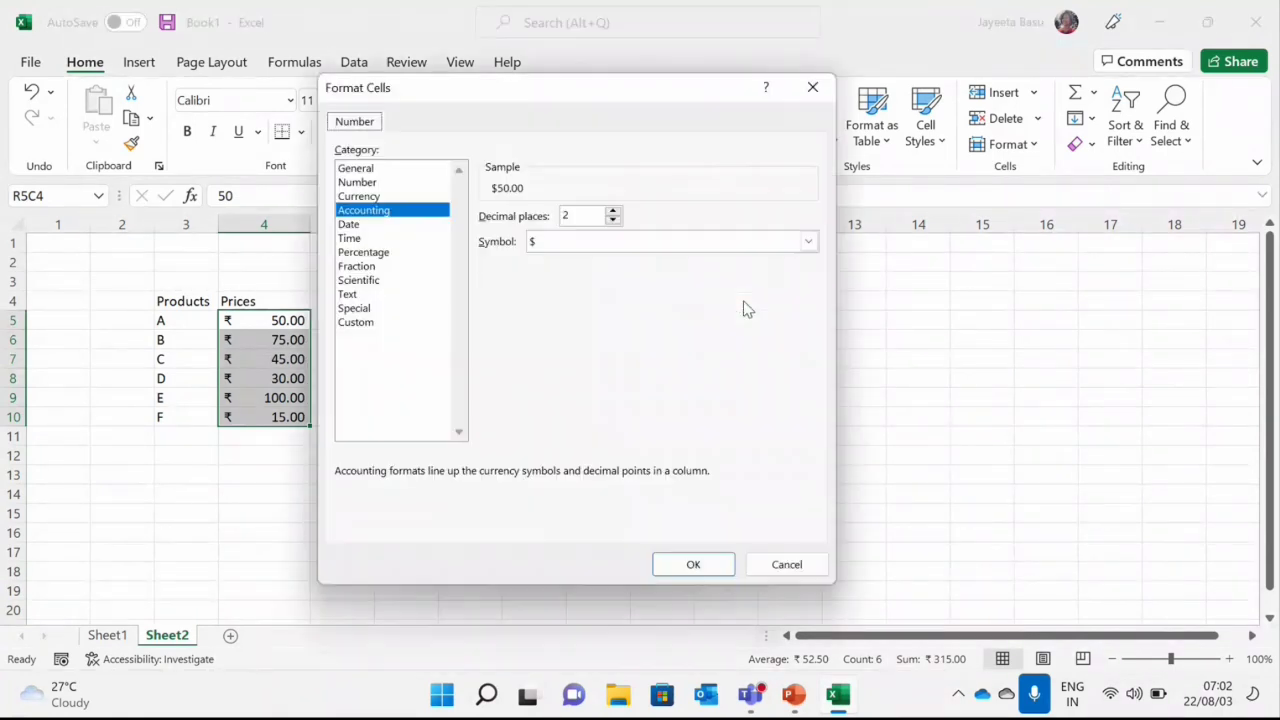
{"action": "left_click", "coordinate": [716, 245]}
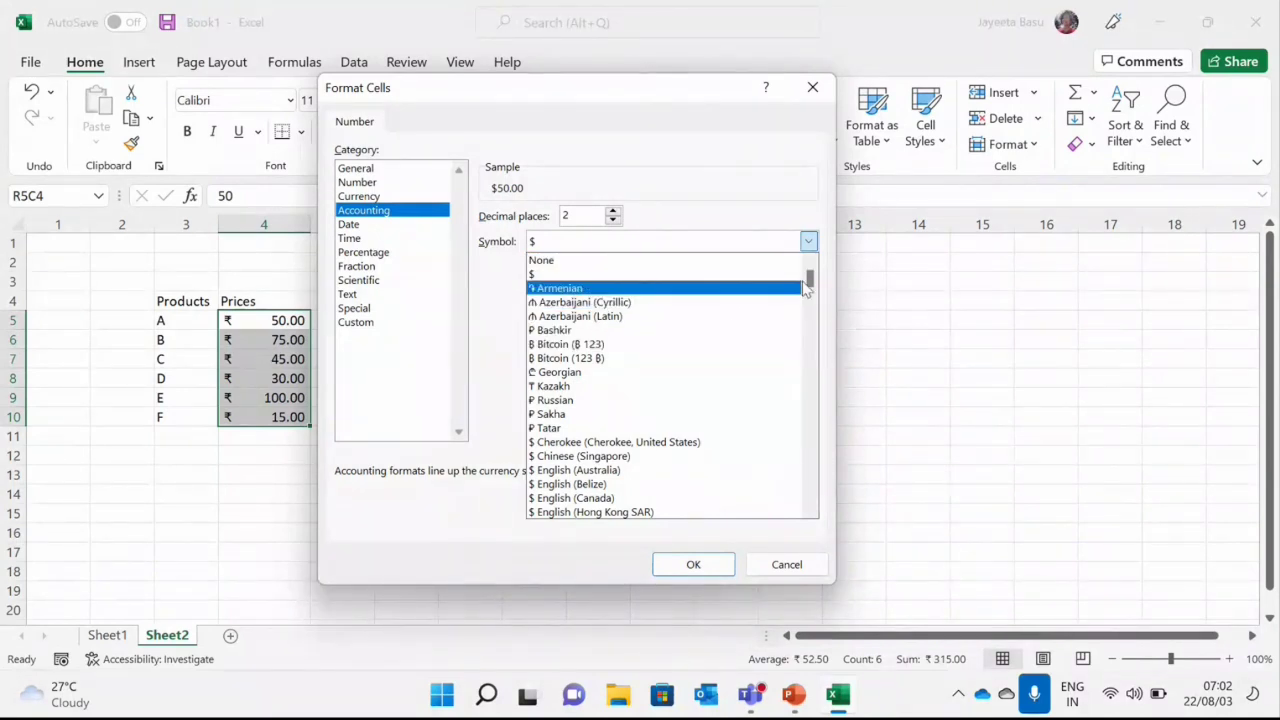
{"action": "left_click_drag", "start_coordinate": [808, 283], "coordinate": [800, 318]}
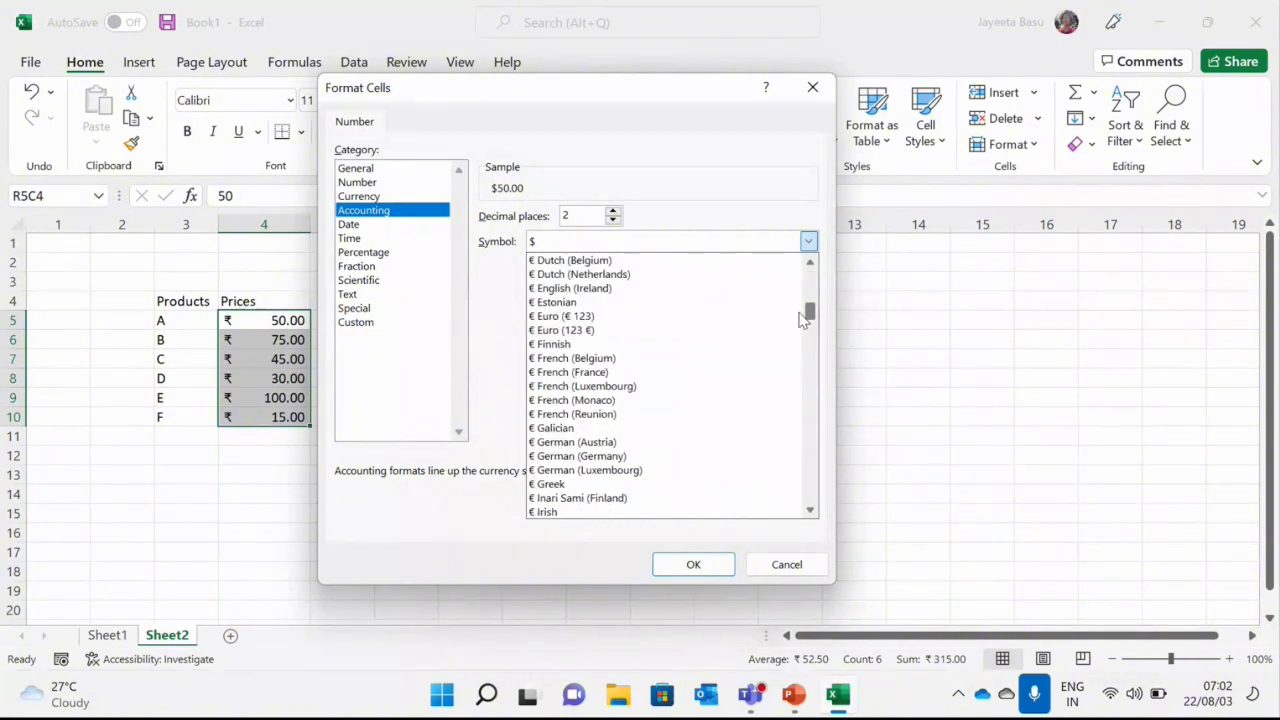
{"action": "scroll", "coordinate": [800, 318], "scroll_direction": "down", "scroll_amount": 3}
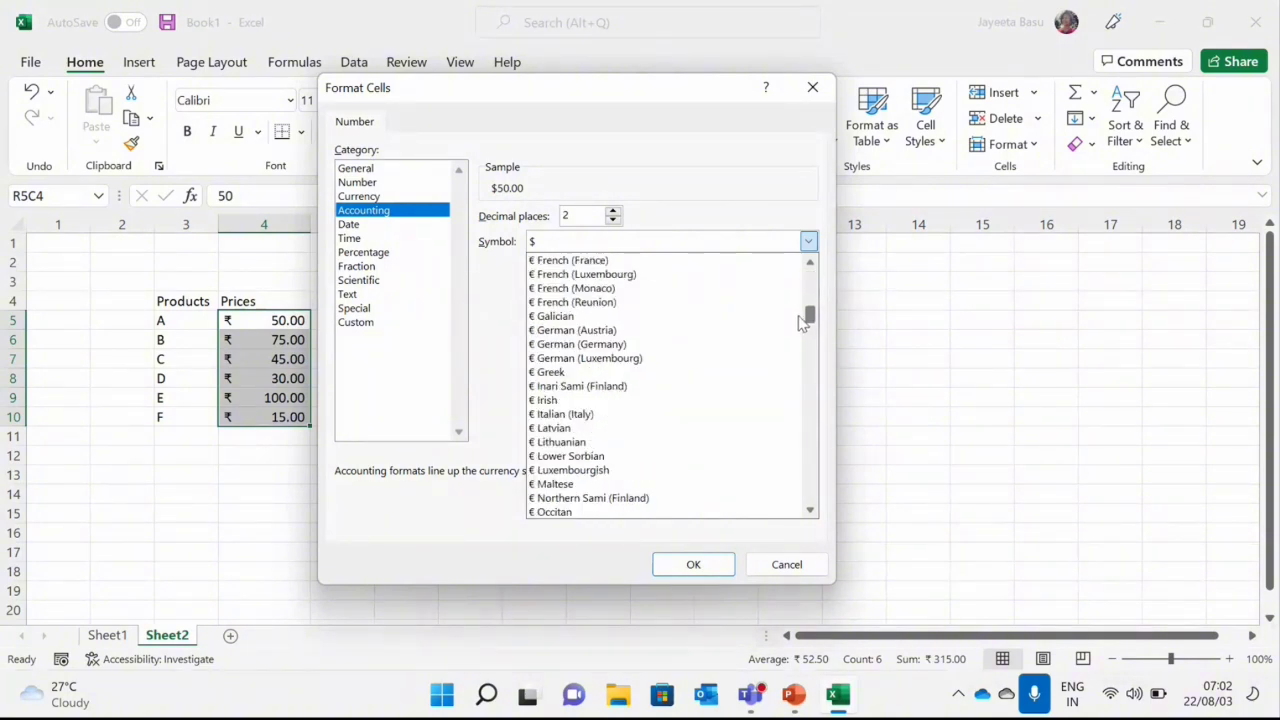
{"action": "scroll", "coordinate": [800, 320], "scroll_direction": "up", "scroll_amount": 1}
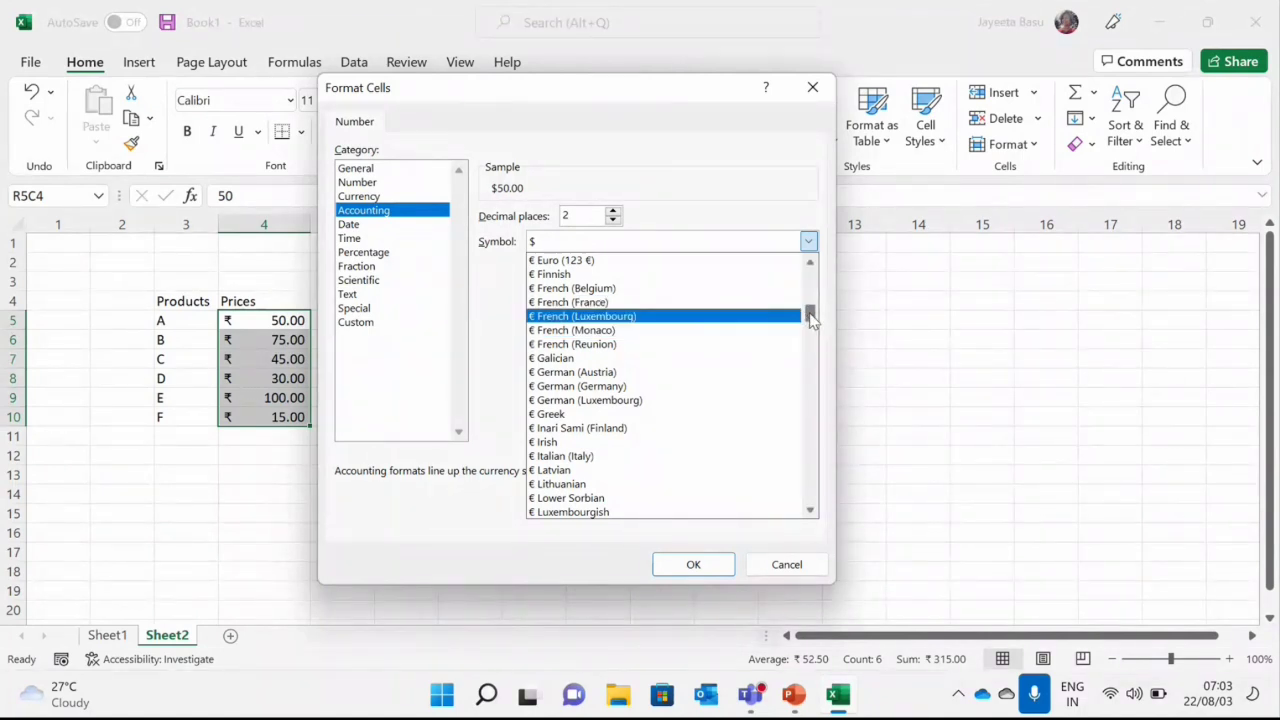
{"action": "left_click_drag", "start_coordinate": [811, 318], "coordinate": [811, 335]}
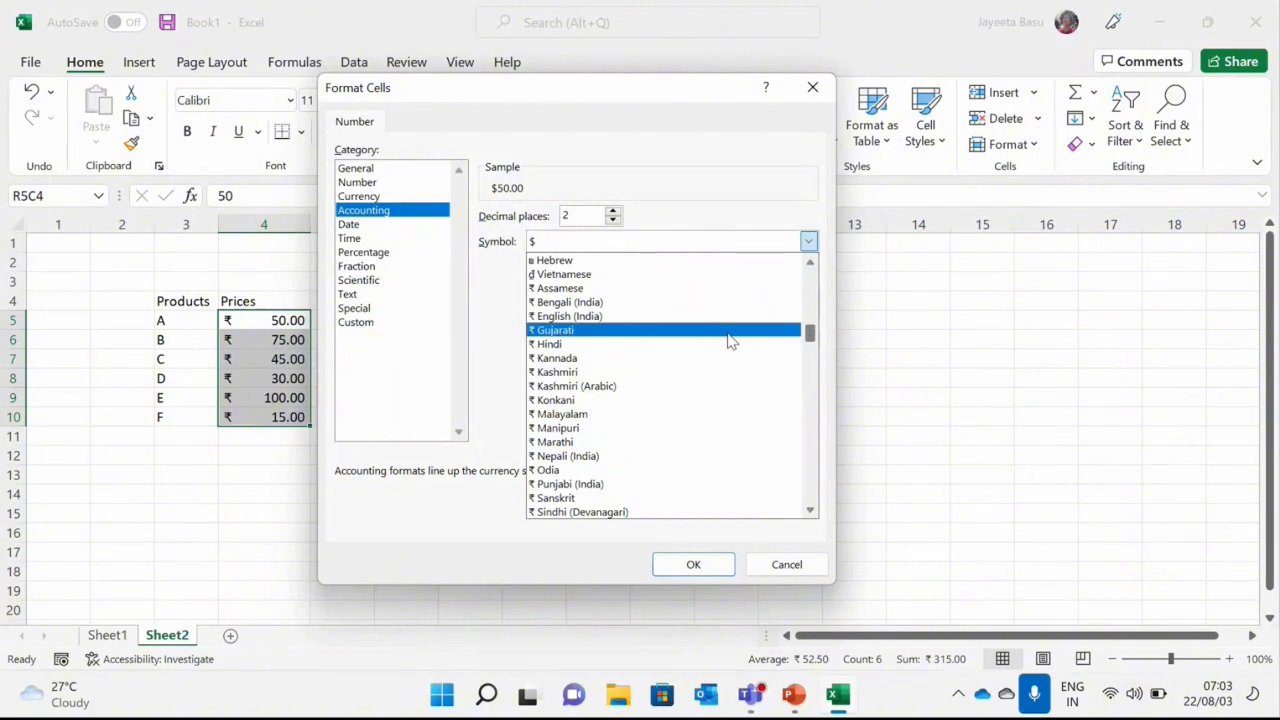
{"action": "left_click", "coordinate": [704, 318]}
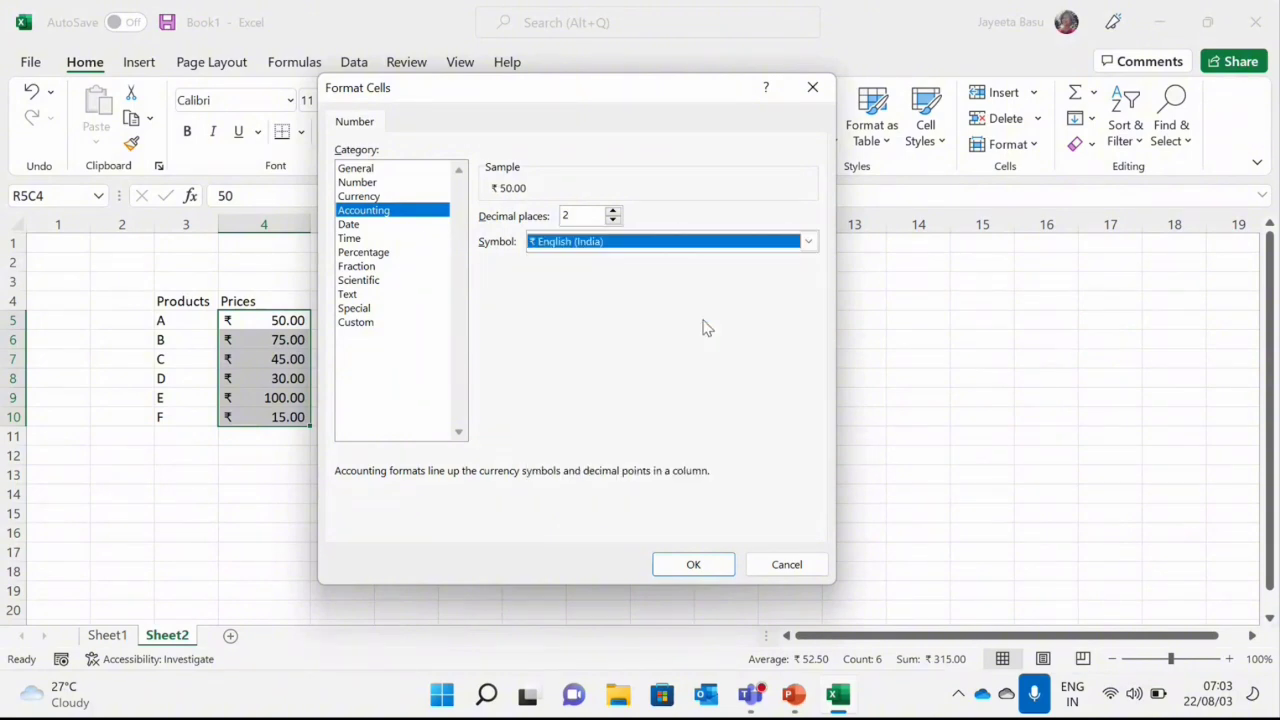
{"action": "left_click", "coordinate": [719, 565]}
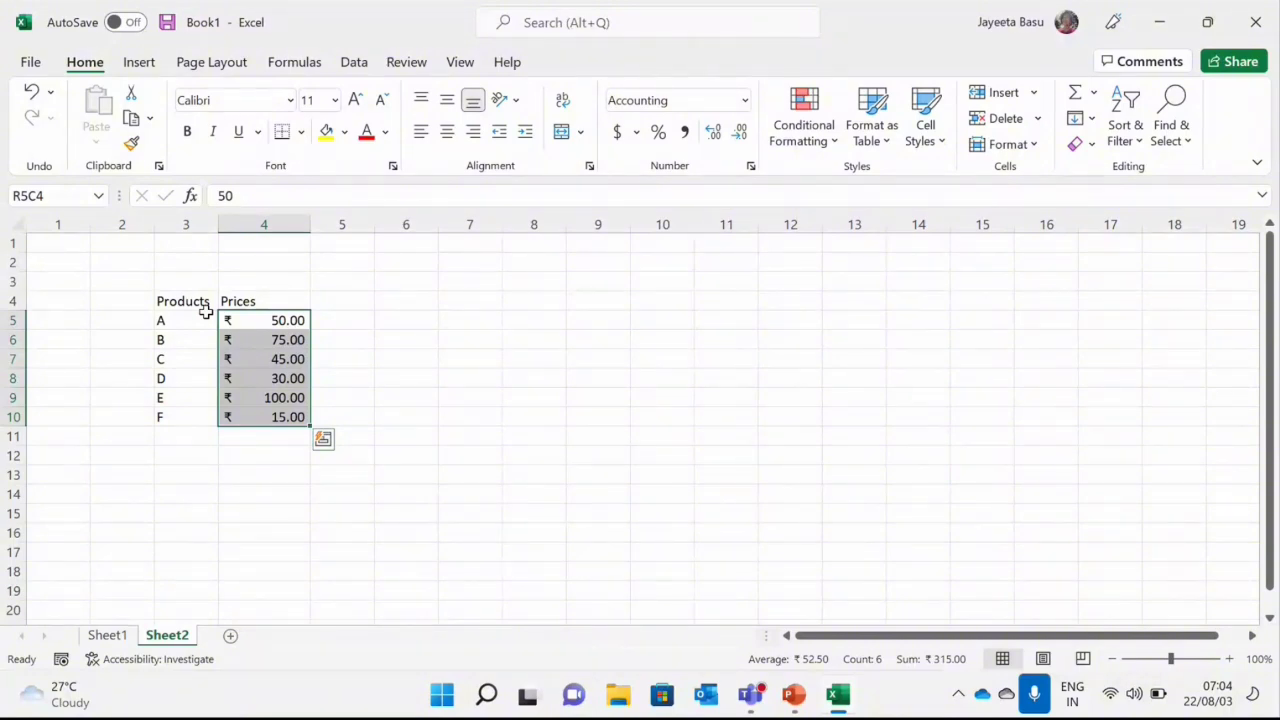
- Enter INR 50.00 as text in the cell at row 7, column 6
{"action": "left_click", "coordinate": [423, 362]}
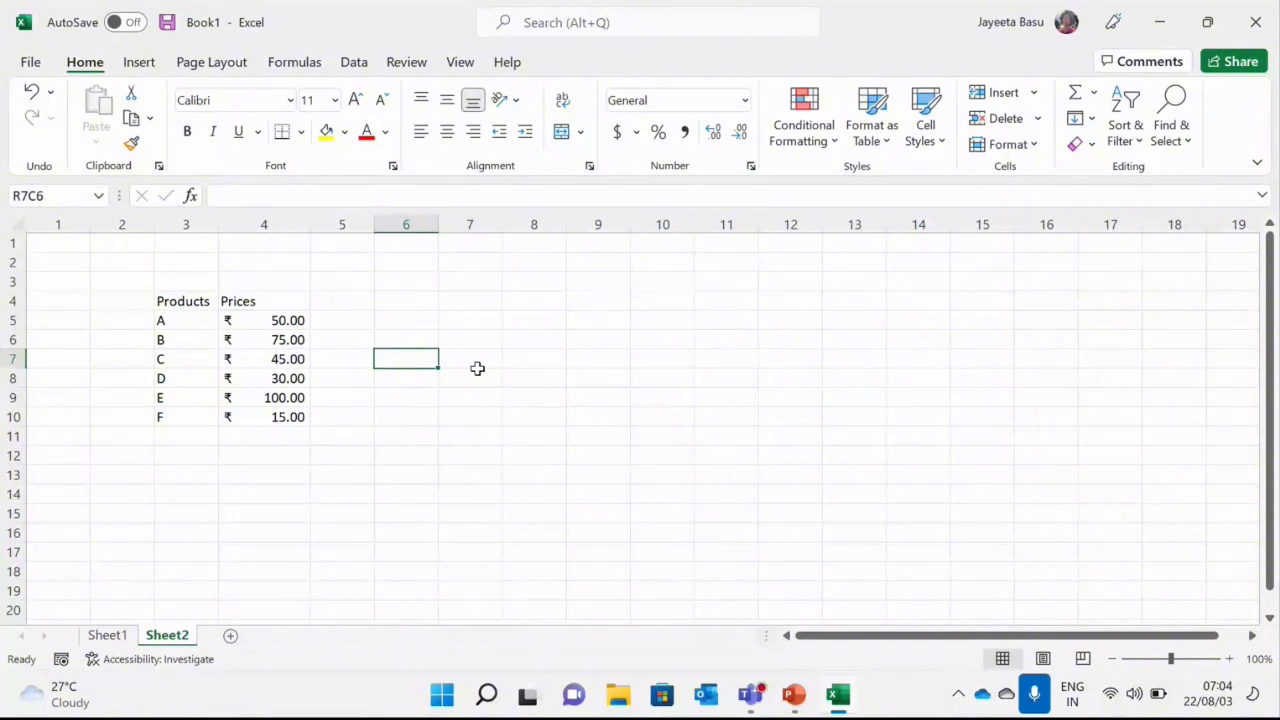
{"action": "type", "text": "INR"}
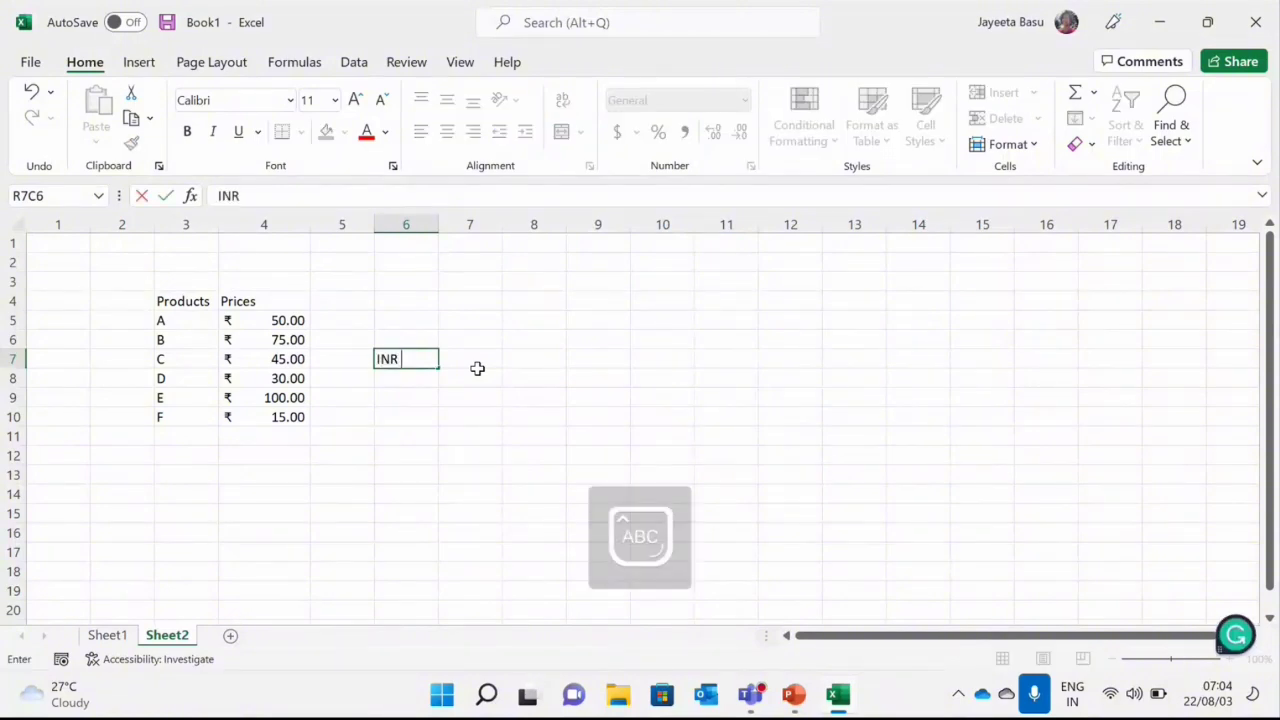
{"action": "type", "text": " 50.00"}
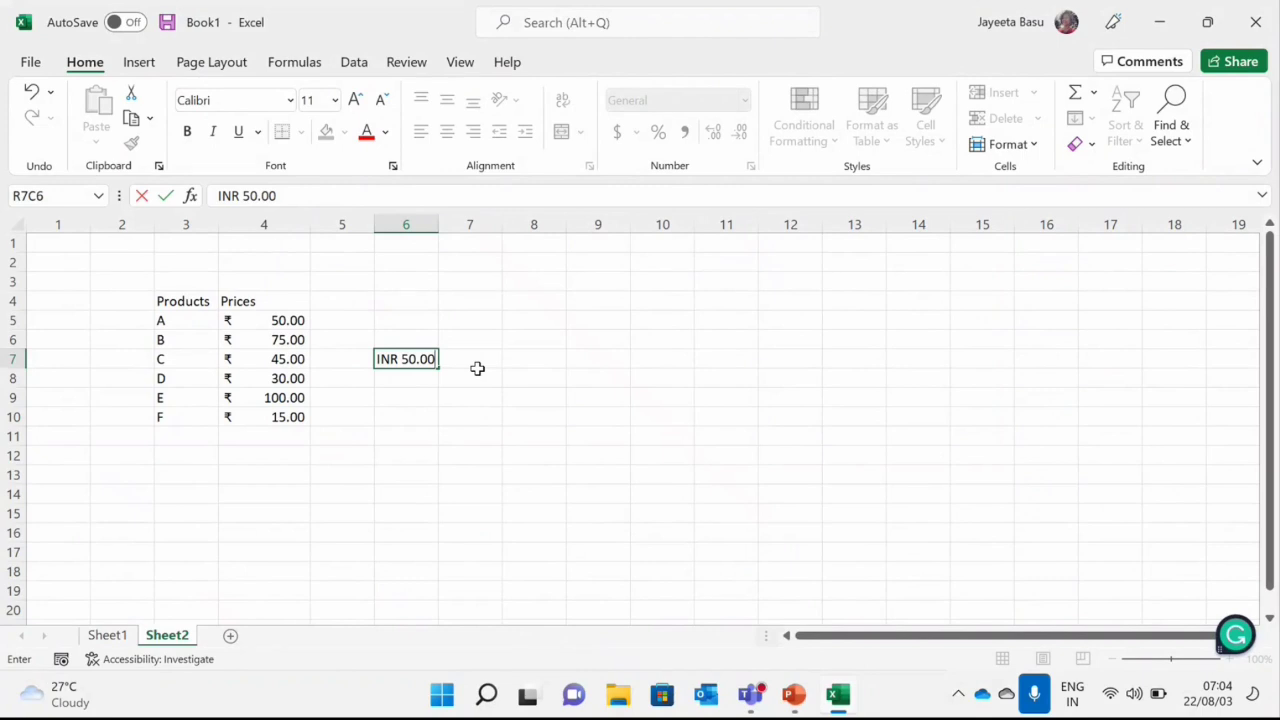
{"action": "key", "text": "Return"}
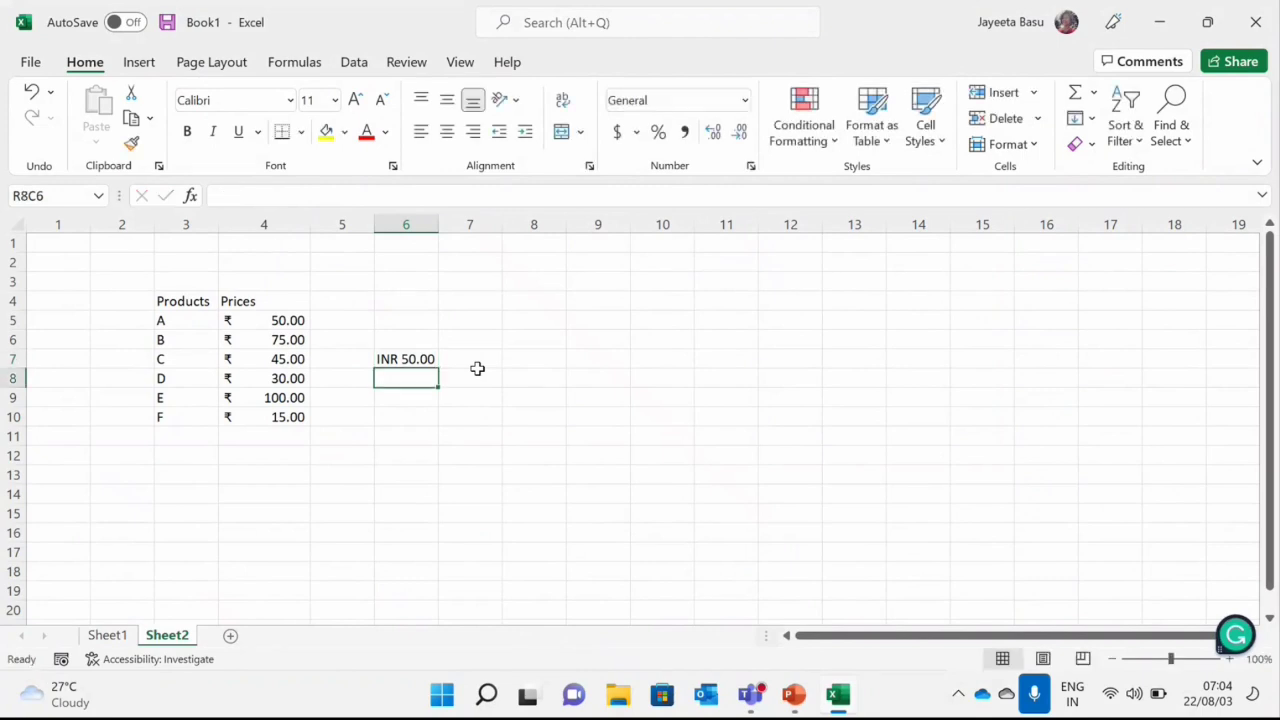
- Clear the INR 50.00 entry from row 7, column 6
{"action": "left_click", "coordinate": [390, 361]}
{"action": "double_click", "coordinate": [390, 361]}
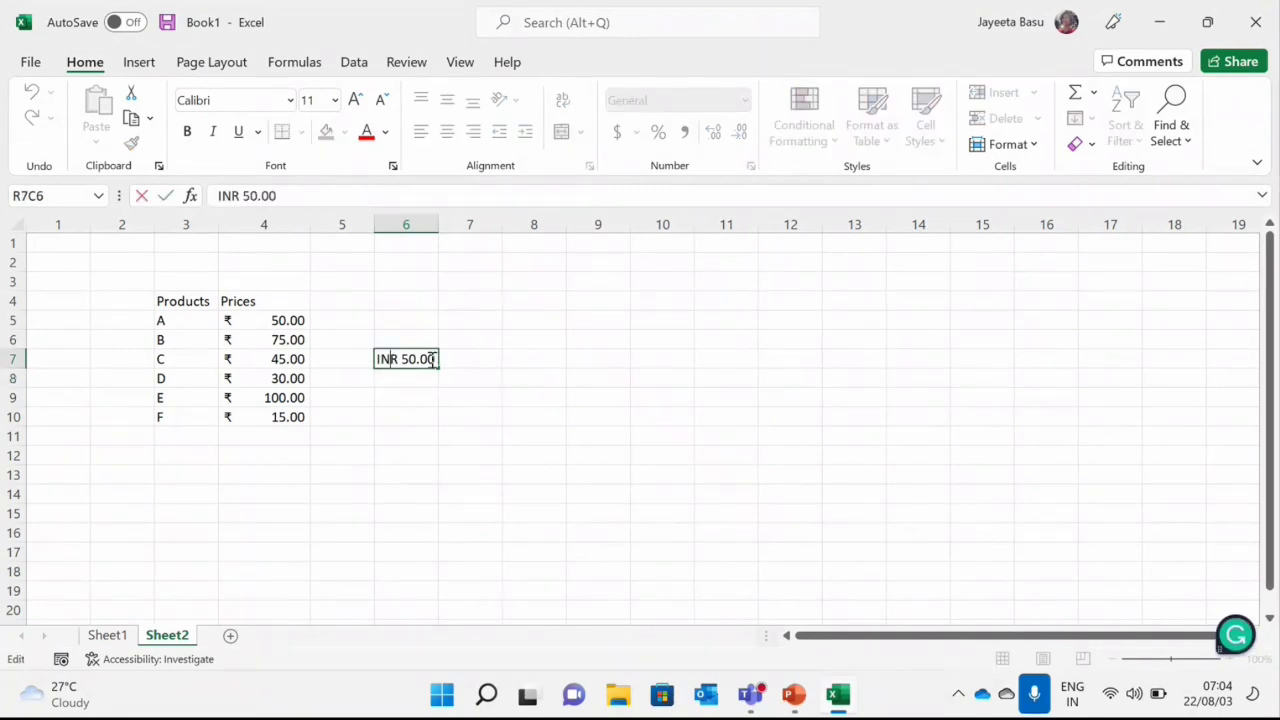
{"action": "left_click_drag", "start_coordinate": [432, 362], "coordinate": [366, 386]}
{"action": "type", "text": "0"}
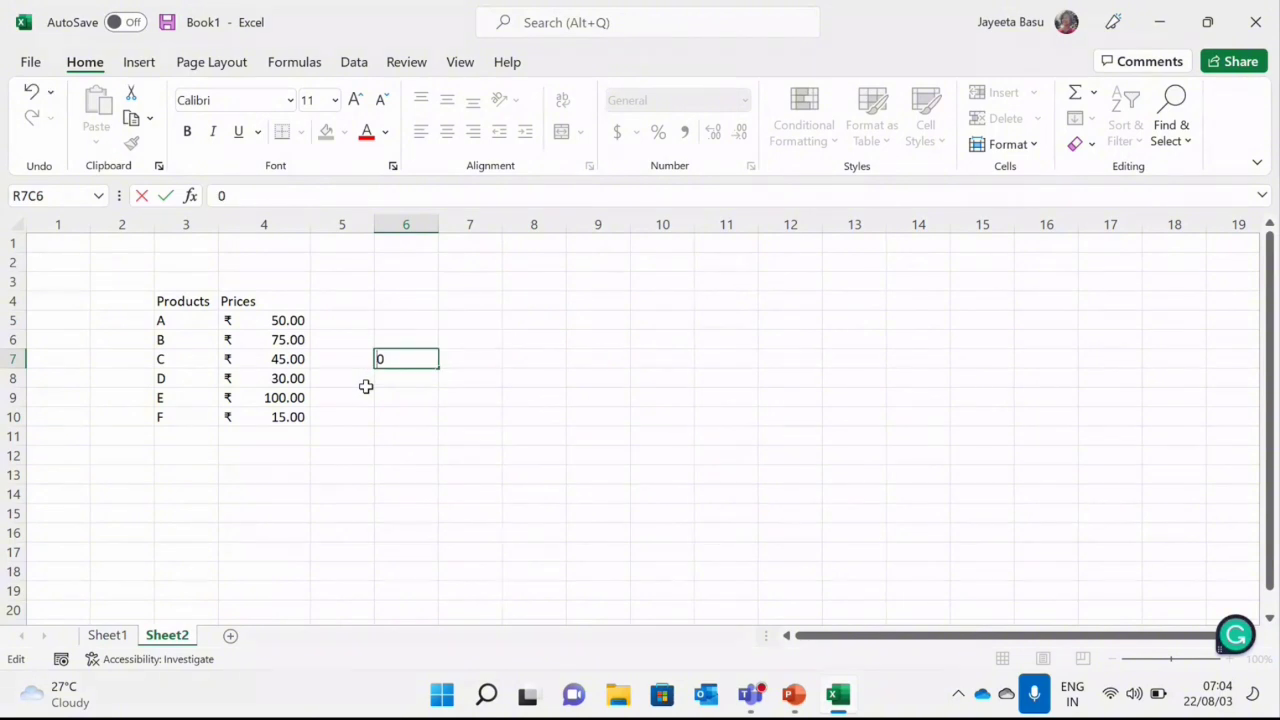
{"action": "key", "text": "BackSpace"}
{"action": "left_click_drag", "start_coordinate": [403, 426], "coordinate": [297, 338]}
{"action": "left_click", "coordinate": [297, 338]}
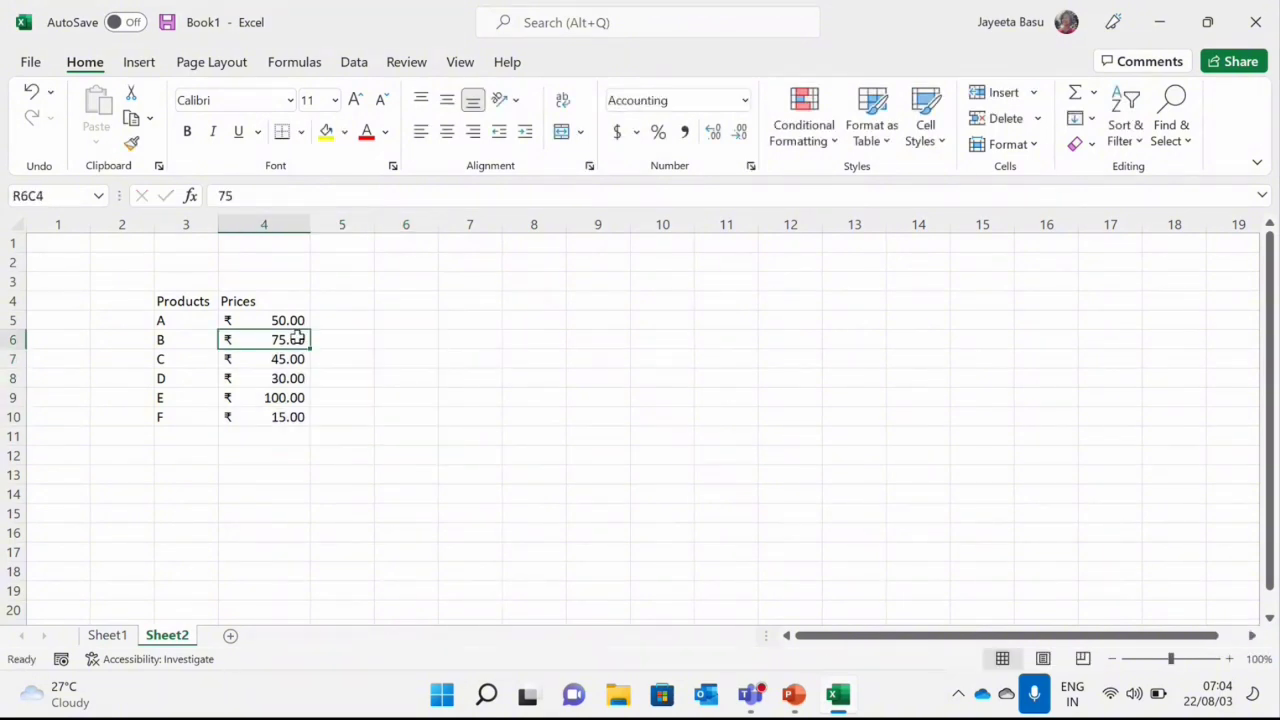
{"action": "left_click", "coordinate": [637, 133]}
{"action": "left_click", "coordinate": [638, 133]}
{"action": "right_click", "coordinate": [285, 340]}
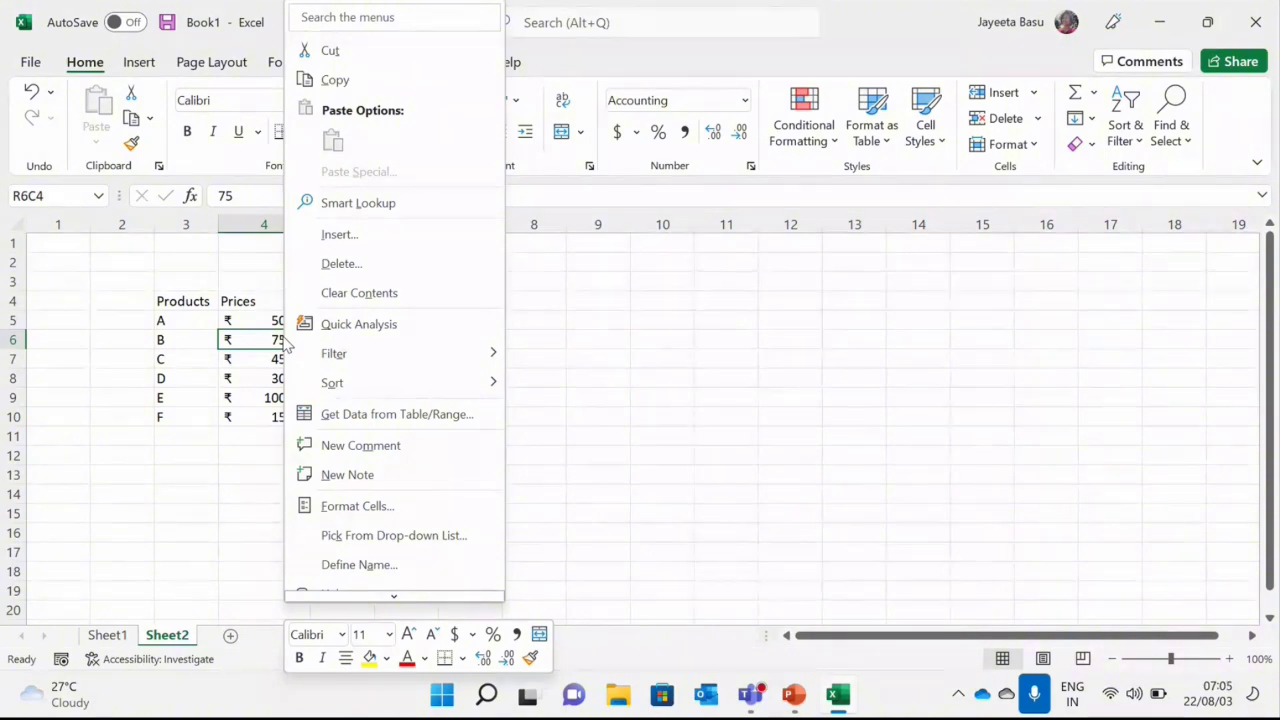
{"action": "left_click", "coordinate": [366, 599]}
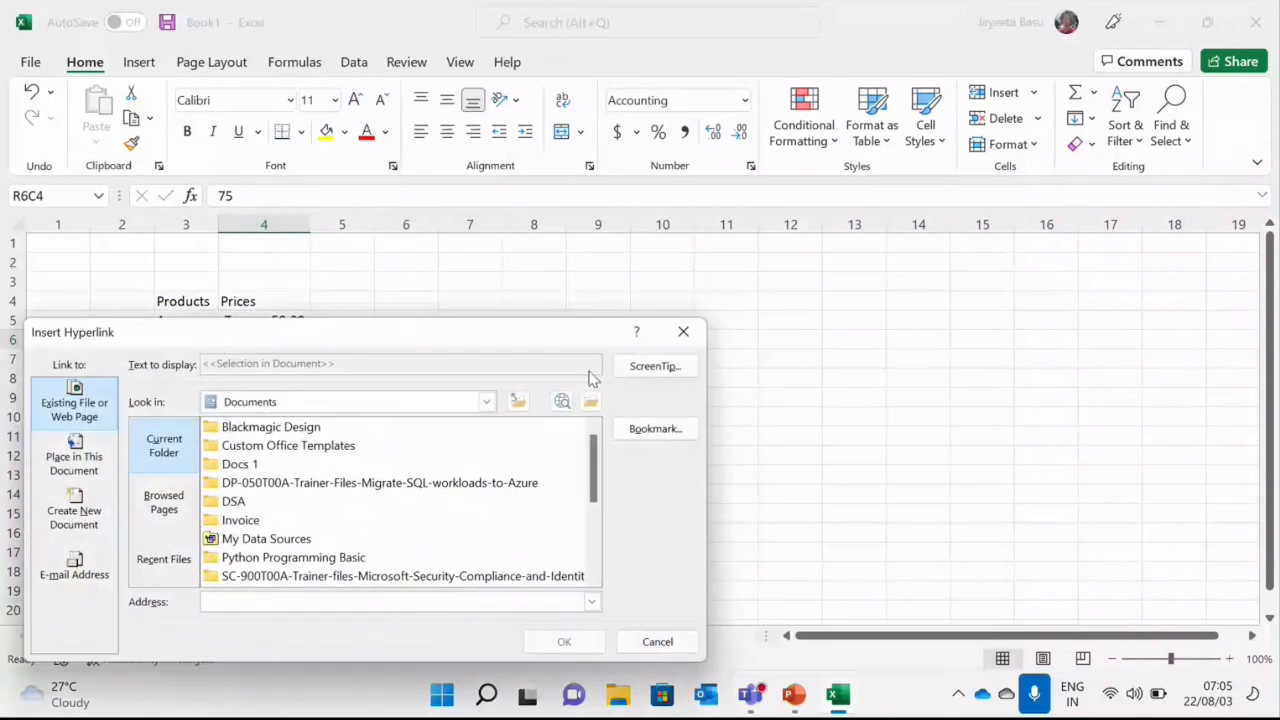
{"action": "left_click", "coordinate": [684, 333]}
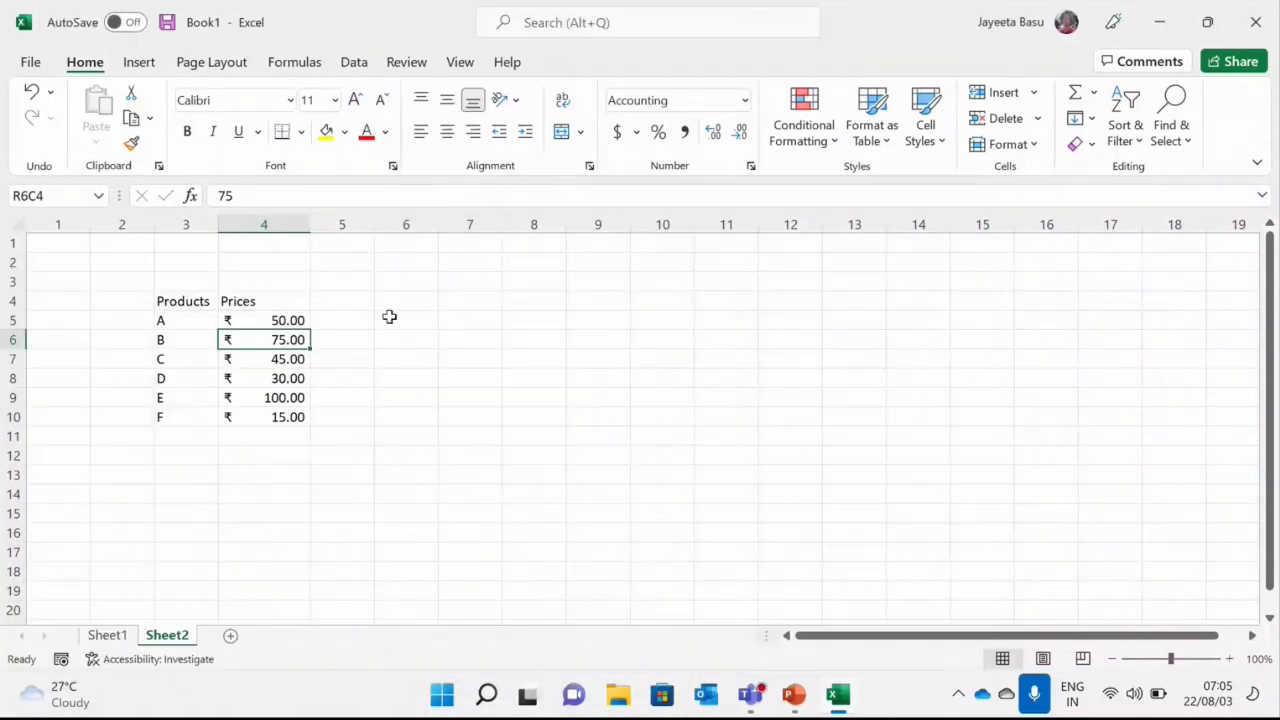
- View the number format settings of product A's price cell and close them without changes
{"action": "right_click", "coordinate": [297, 321]}
{"action": "mouse_move", "coordinate": [387, 668]}
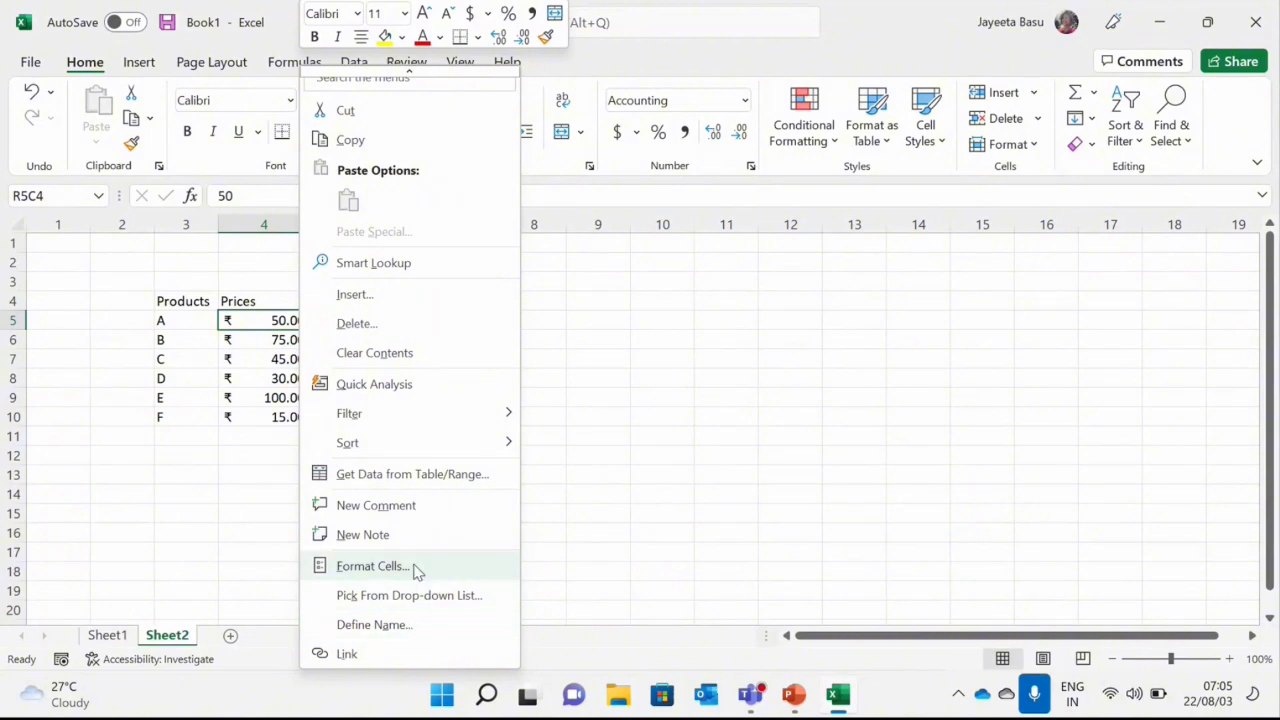
{"action": "left_click", "coordinate": [372, 566]}
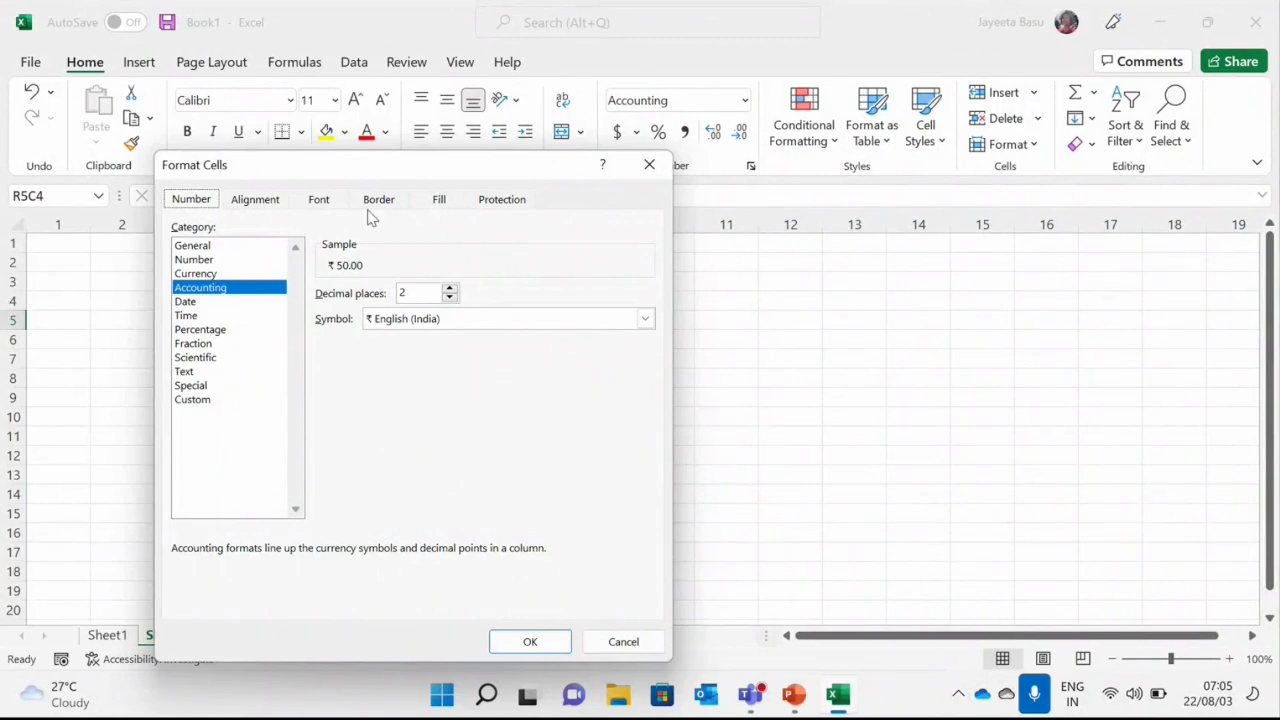
{"action": "left_click", "coordinate": [648, 166]}
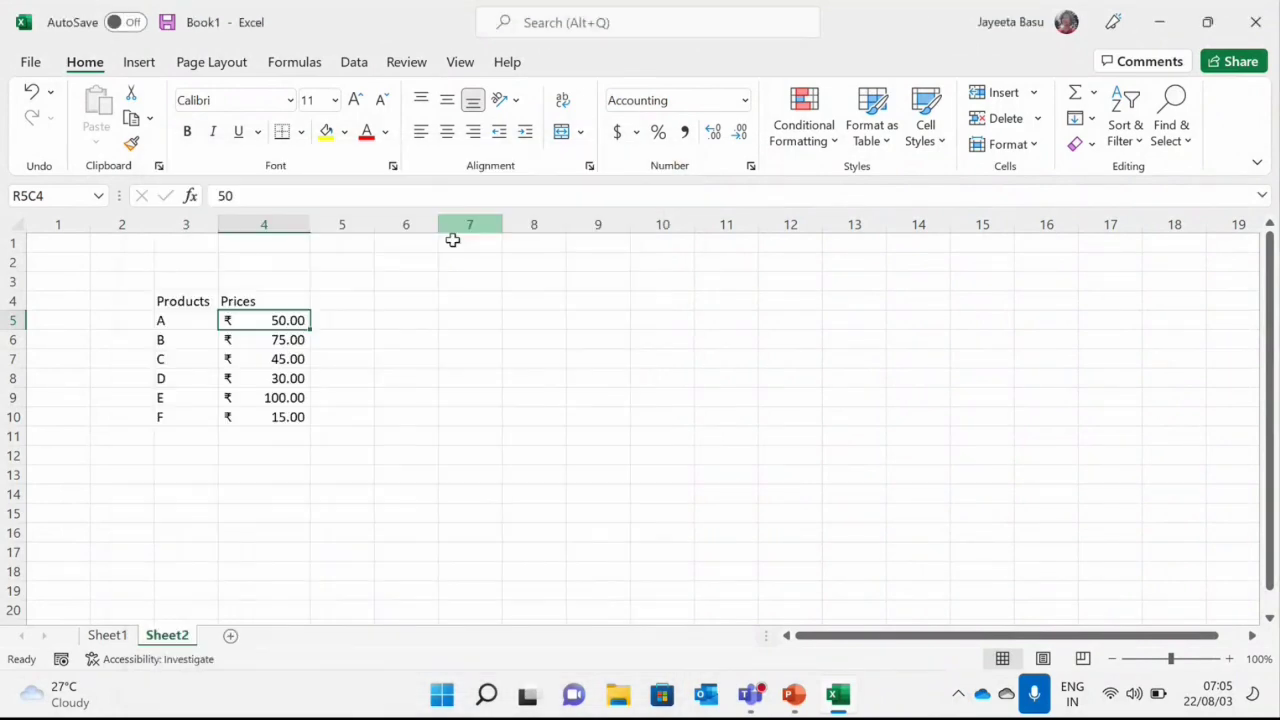
- Try one more decimal place for product A's price in its accounting format, return it to 2 and apply
{"action": "right_click", "coordinate": [281, 319]}
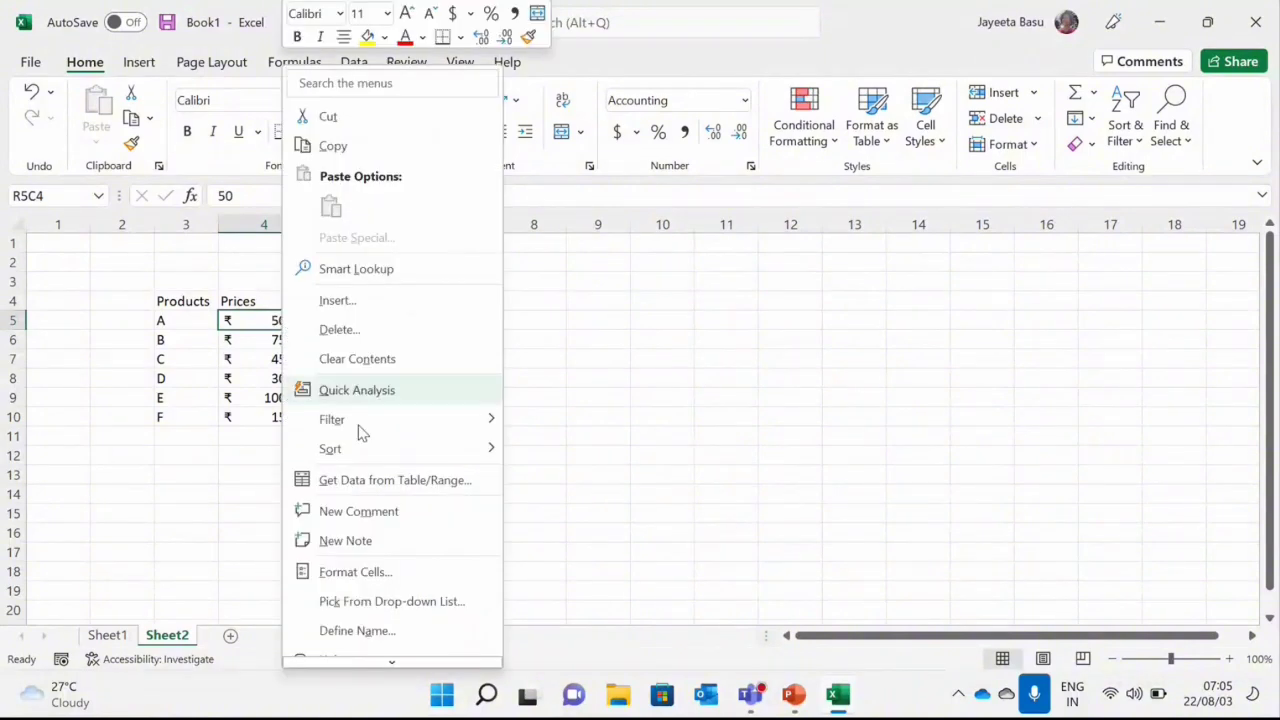
{"action": "left_click", "coordinate": [379, 573]}
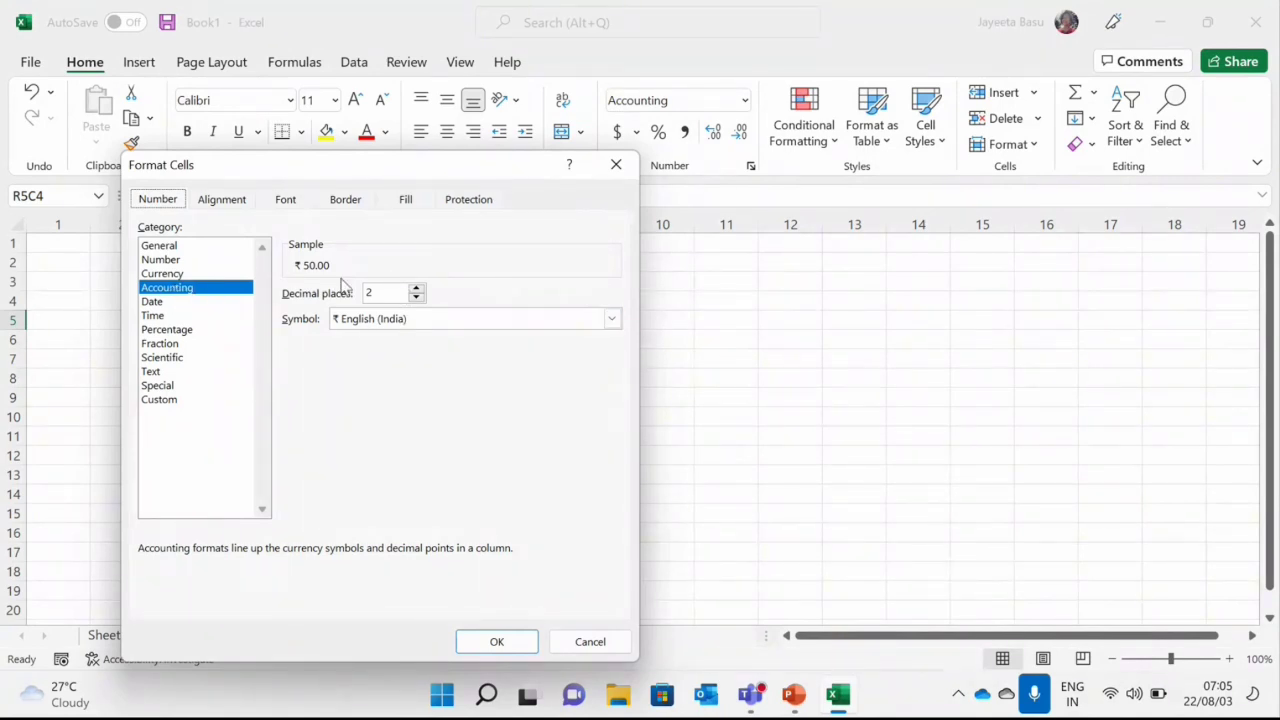
{"action": "left_click", "coordinate": [416, 289]}
{"action": "left_click", "coordinate": [416, 297]}
{"action": "left_click", "coordinate": [488, 641]}
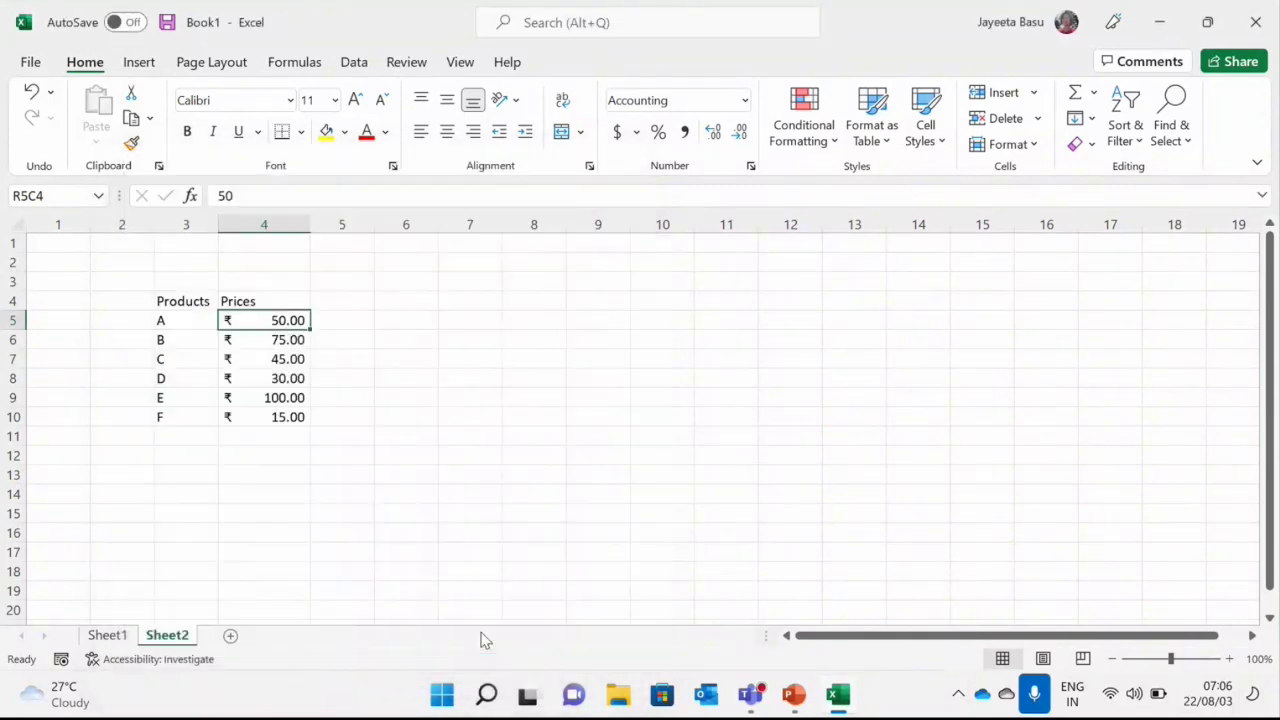